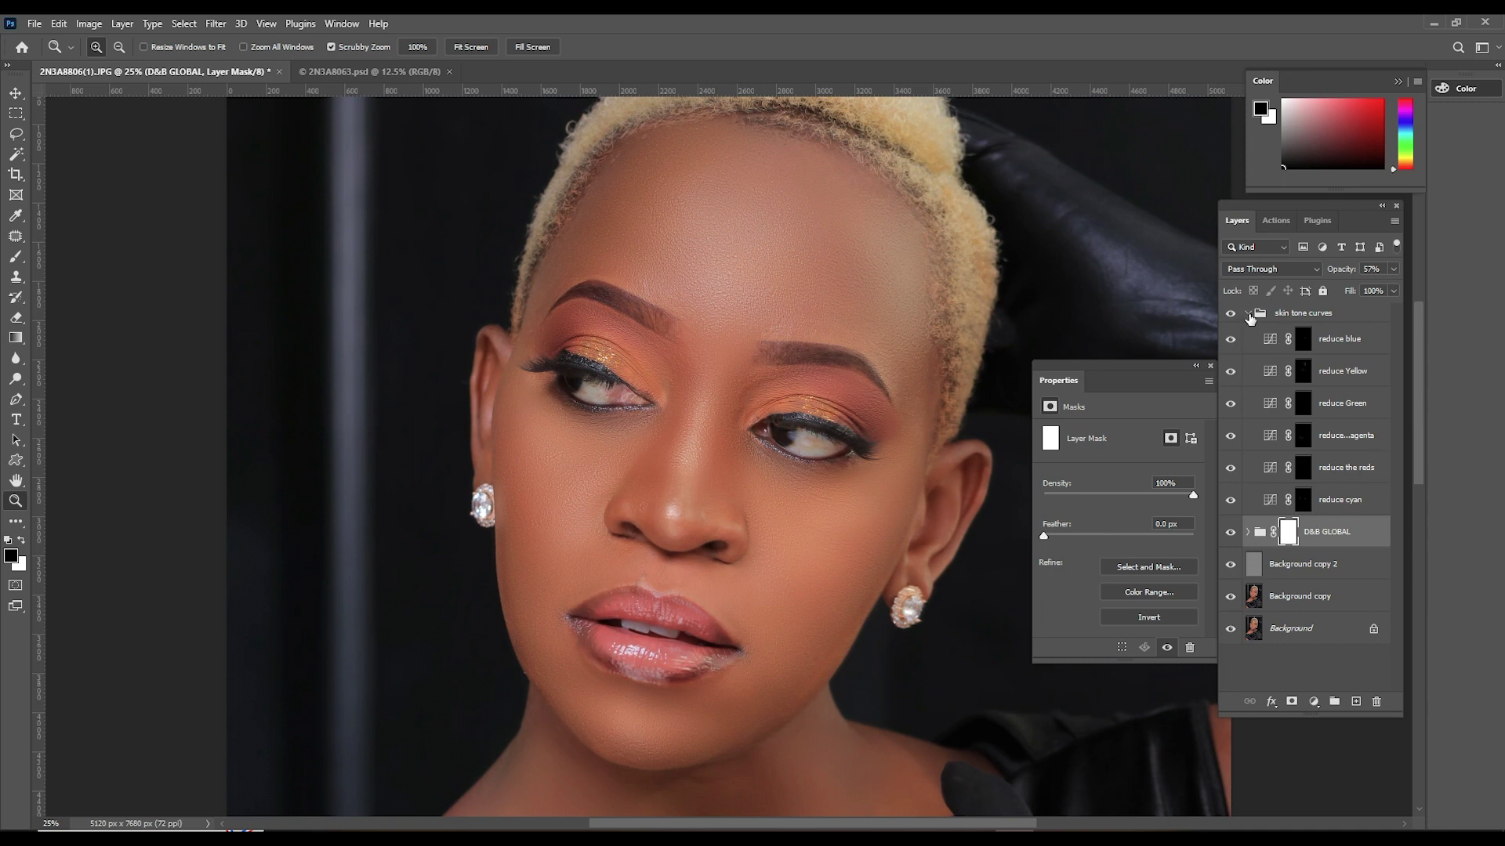
- Collapse and hide the skin tone curves group, and stamp all visible layers into a new layer above D&B GLOBAL
click(1248, 313)
click(1231, 312)
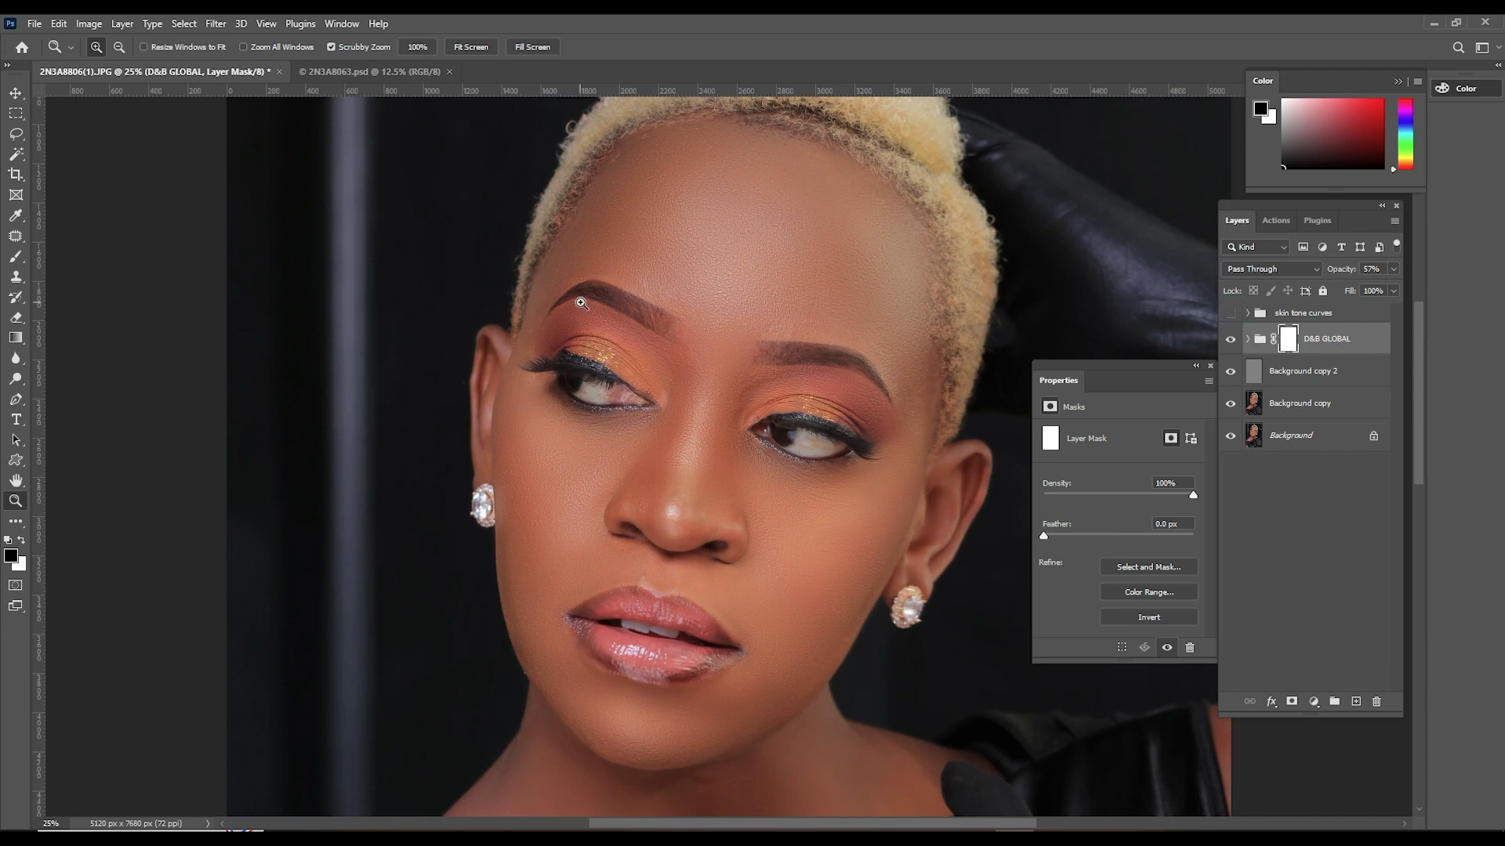
key(ctrl+shift+alt+e)
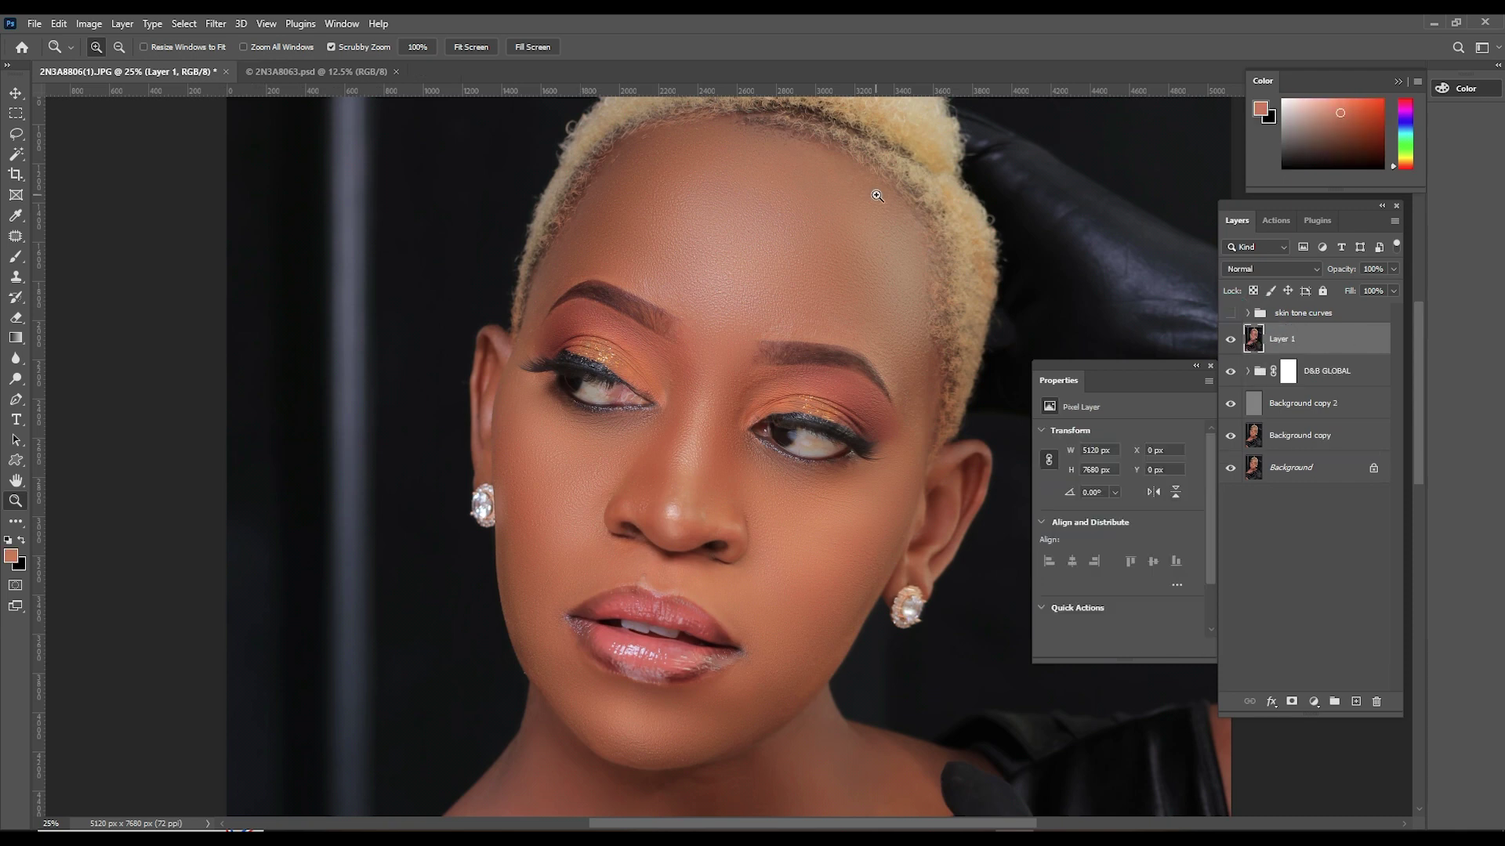
key(ctrl+b)
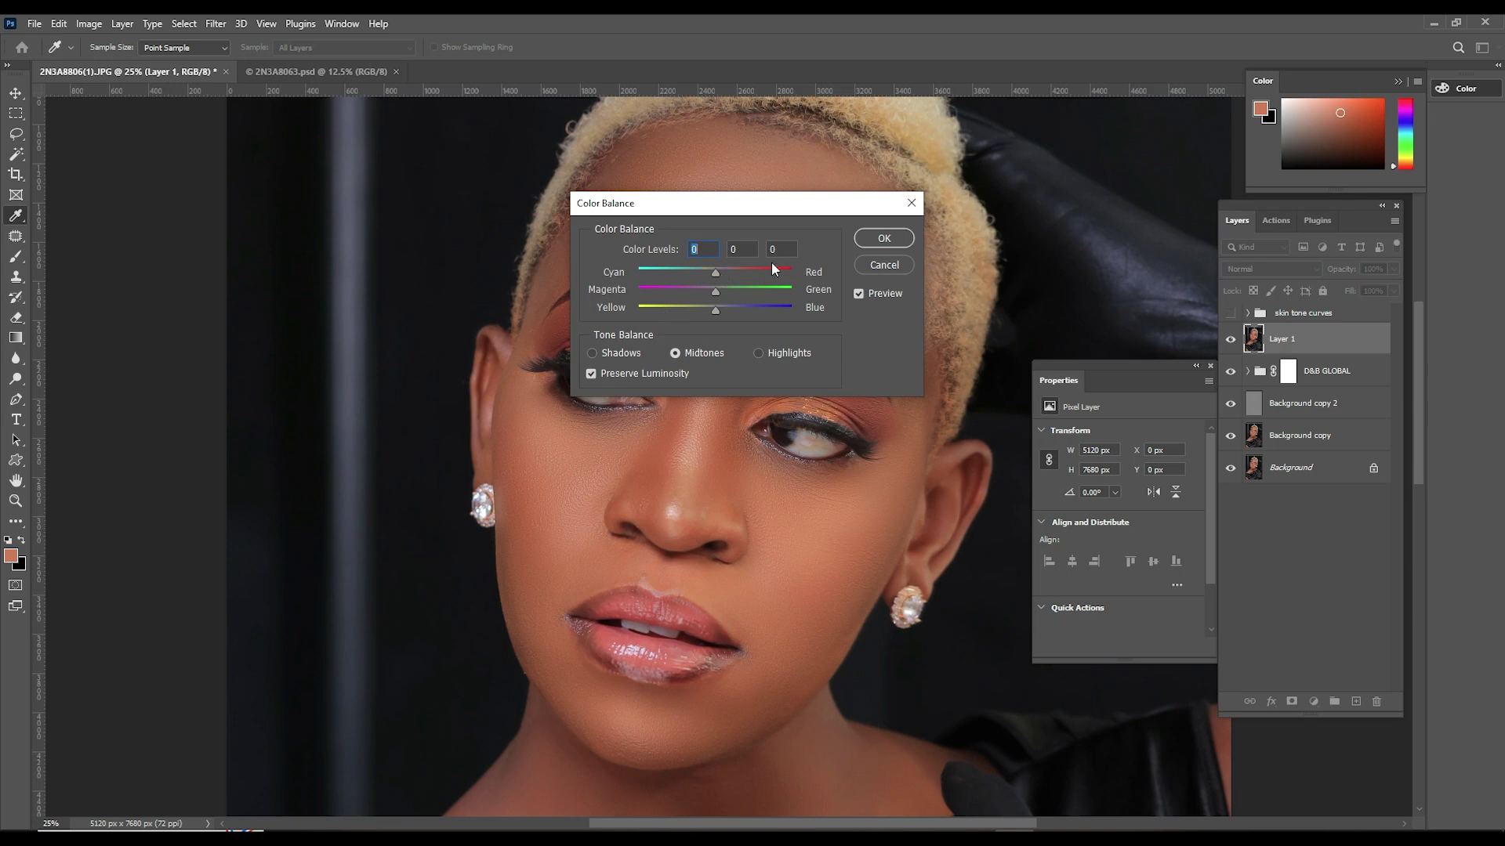
mouse_move(717, 272)
mouse_down()
mouse_move(758, 280)
mouse_move(675, 270)
mouse_move(720, 277)
mouse_up()
mouse_move(715, 295)
mouse_down()
mouse_move(679, 292)
mouse_move(717, 291)
mouse_up()
click(873, 268)
key(z)
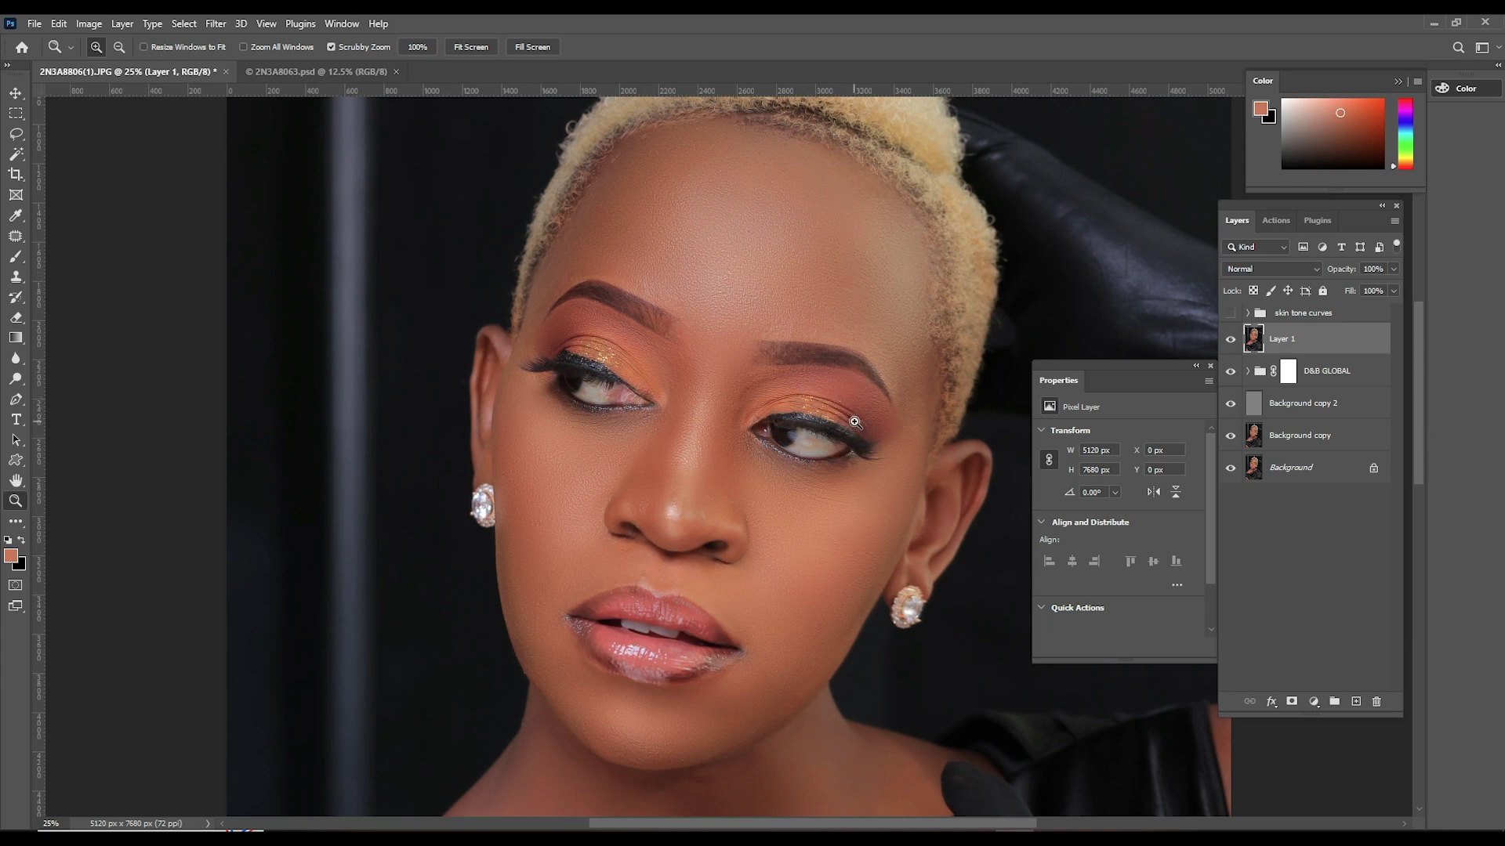
- Add a Curves adjustment layer above Layer 1 and raise the midtones of its Red channel curve
click(1314, 702)
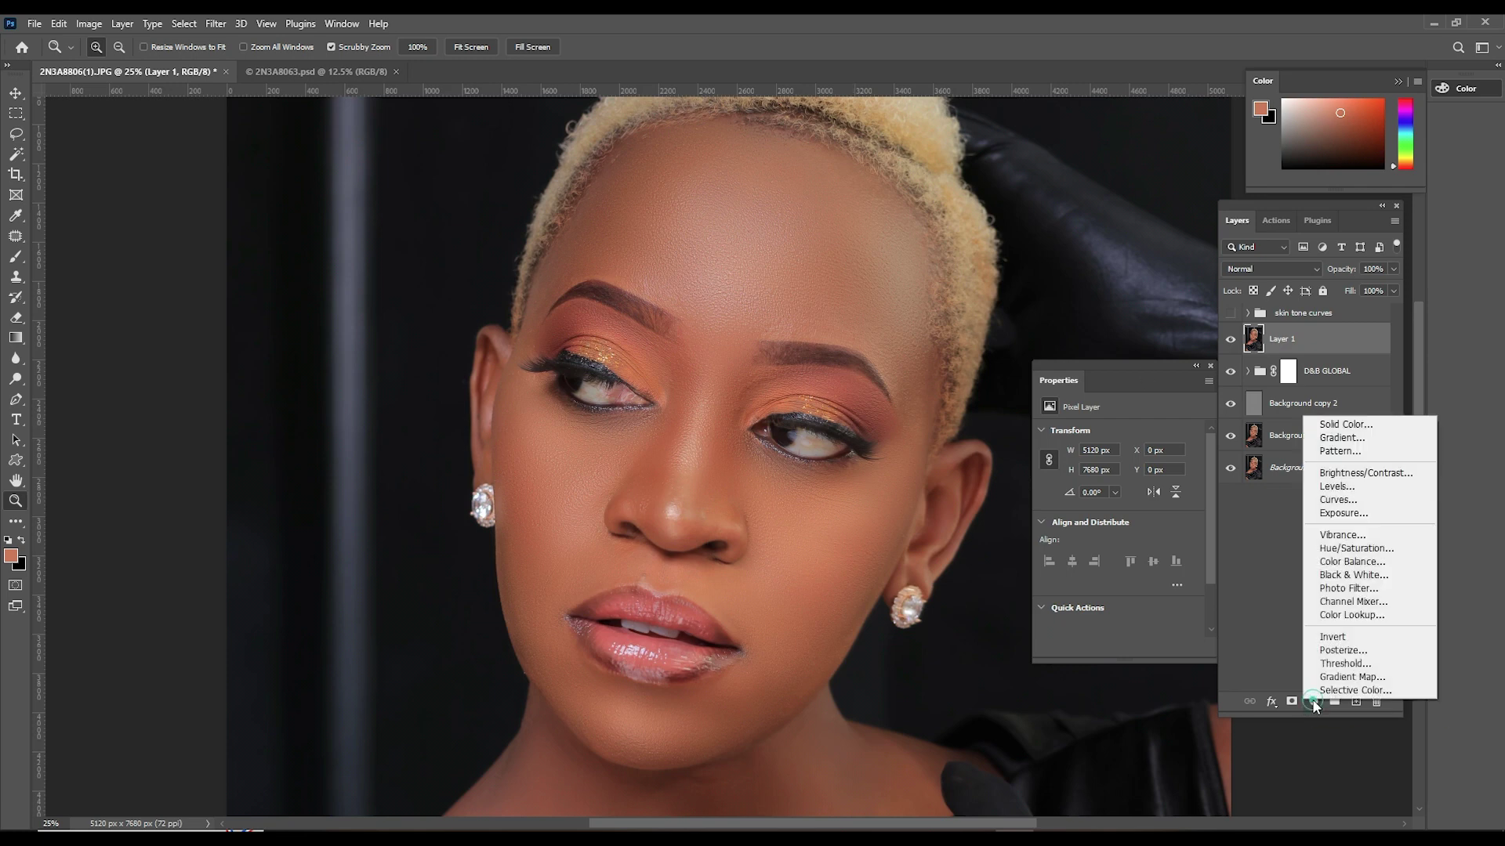
click(1356, 501)
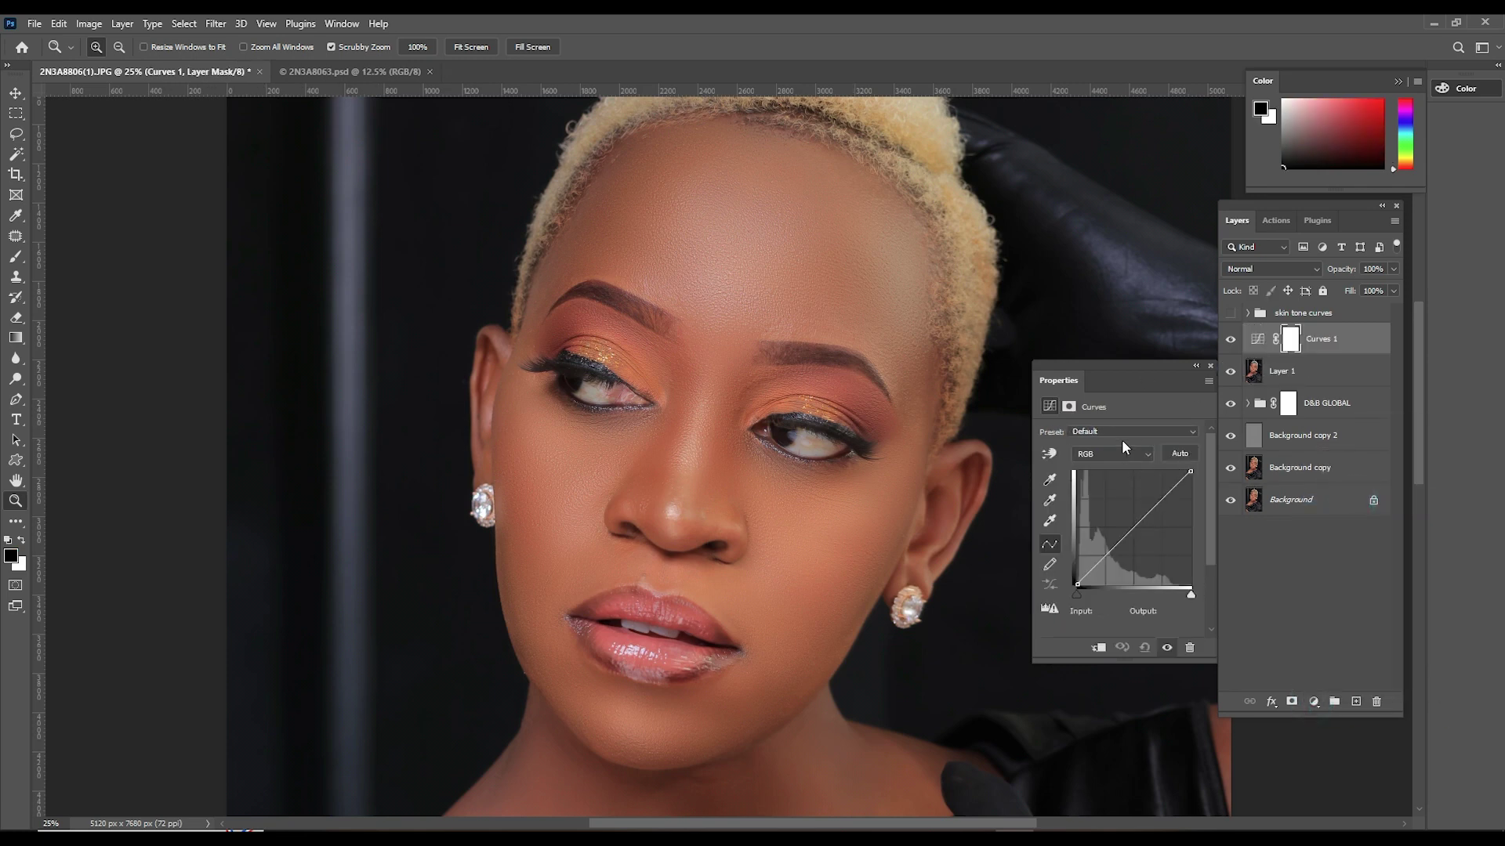
click(1113, 454)
click(1106, 475)
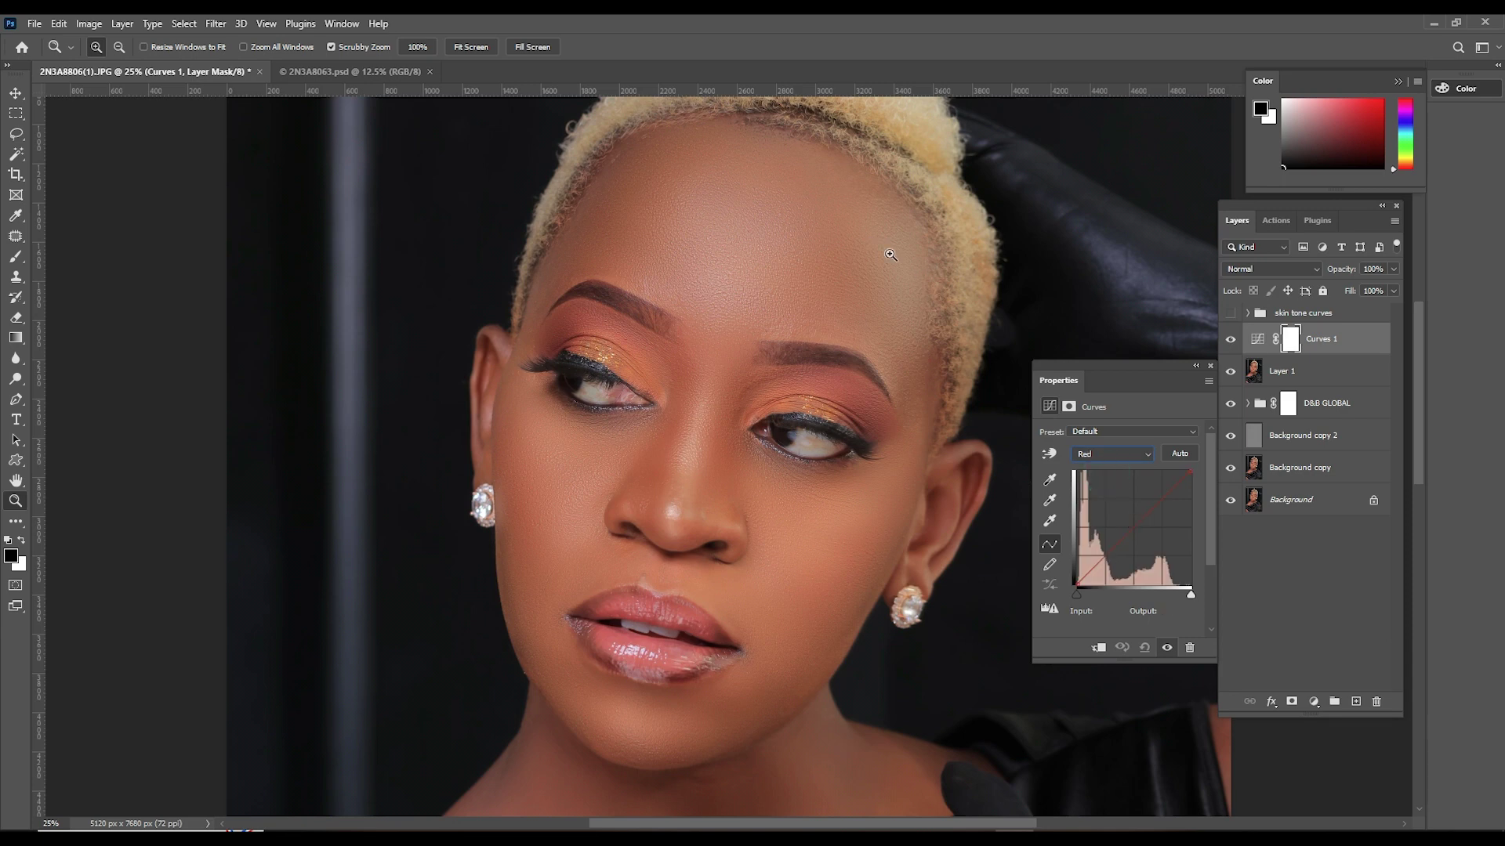
drag(1137, 525, 1117, 509)
- Rename the new curves layer REDUCE CYAN and invert its layer mask to black
double_click(1312, 338)
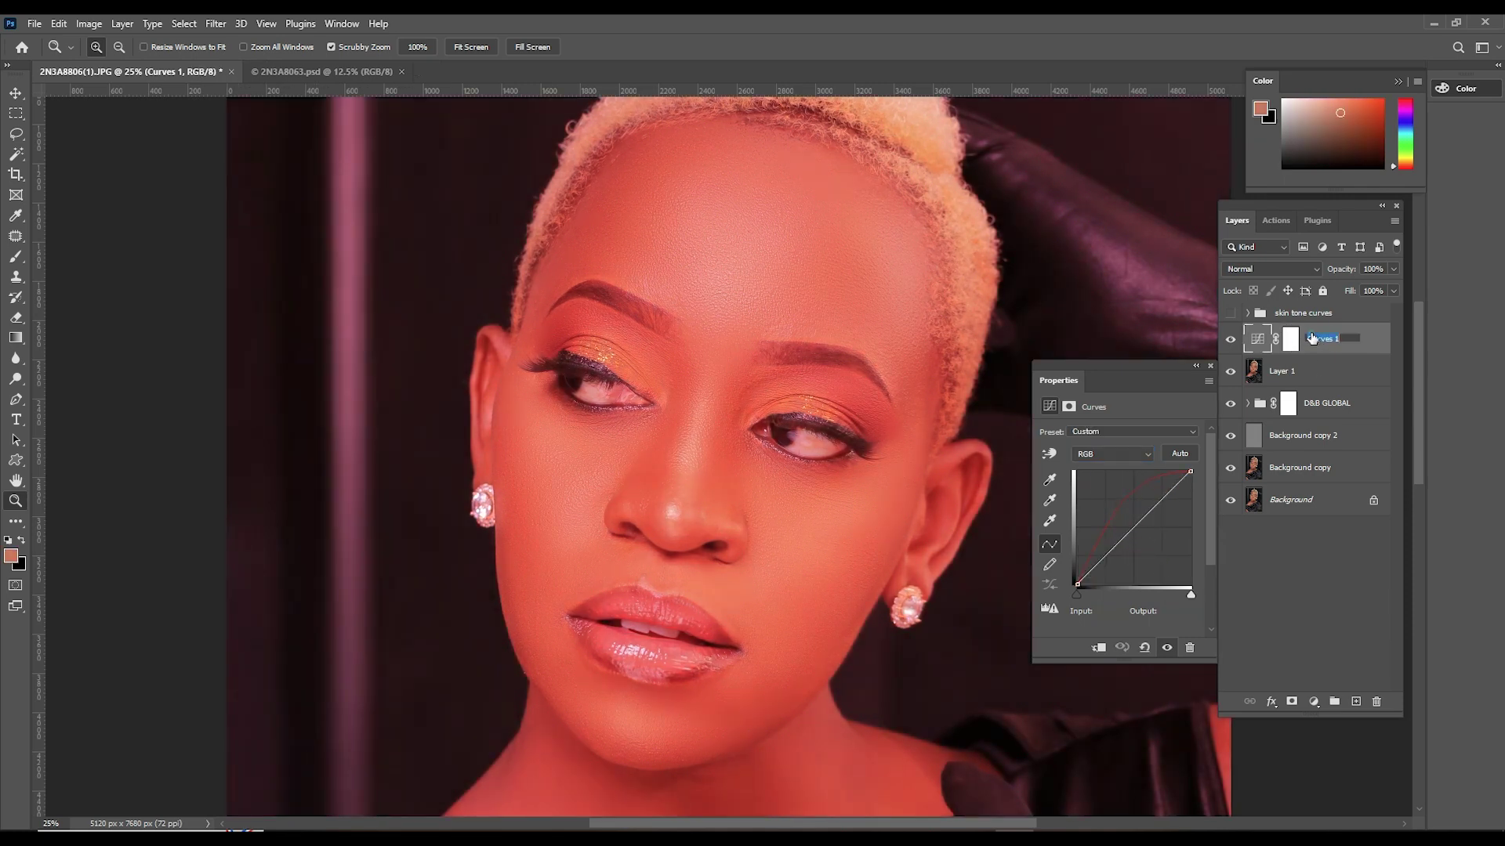
text(REDUCE CYAN)
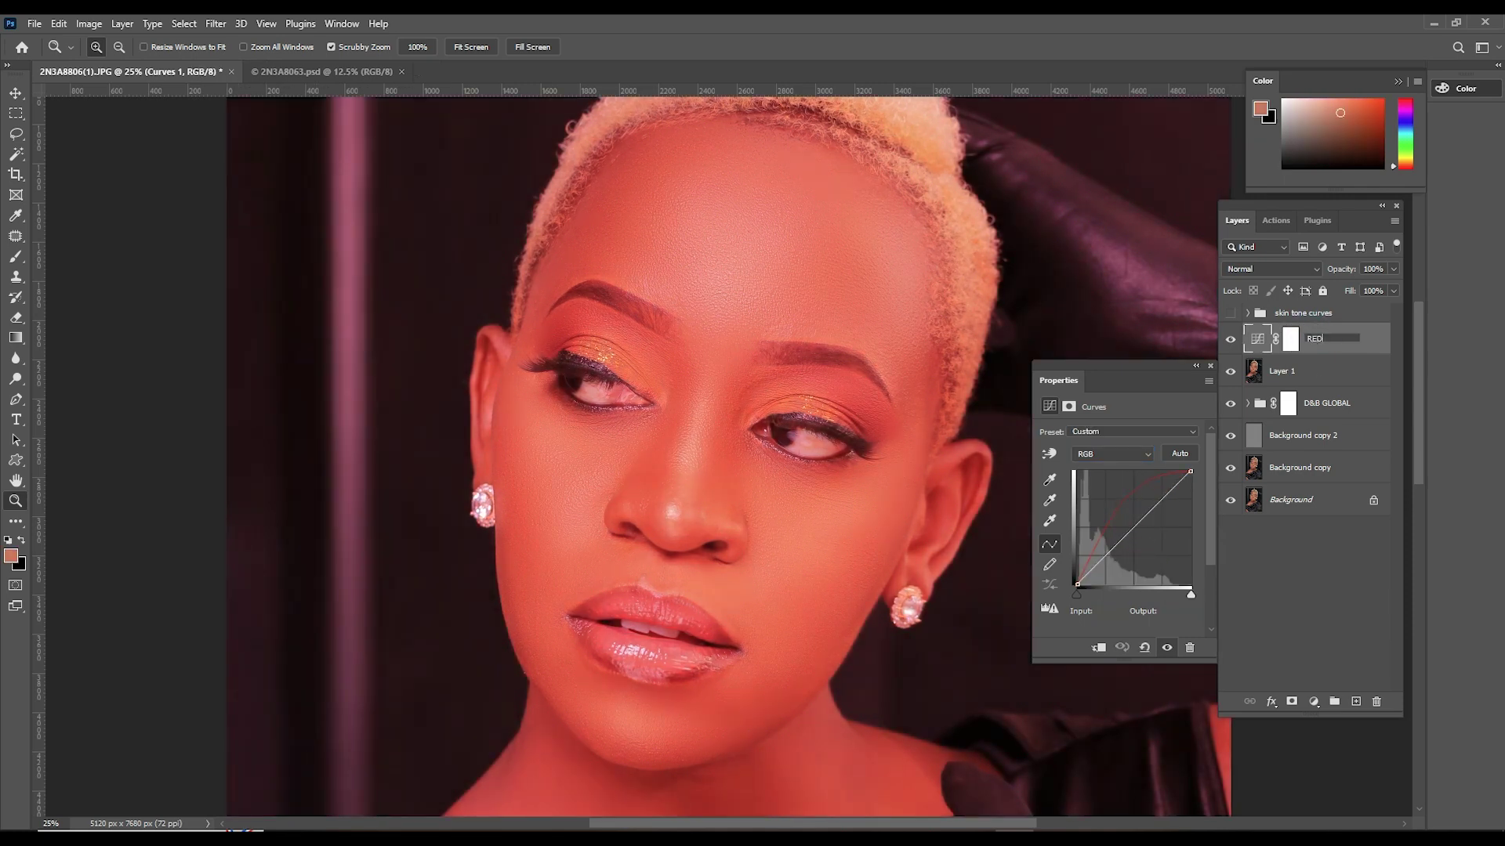
click(1377, 350)
click(1290, 338)
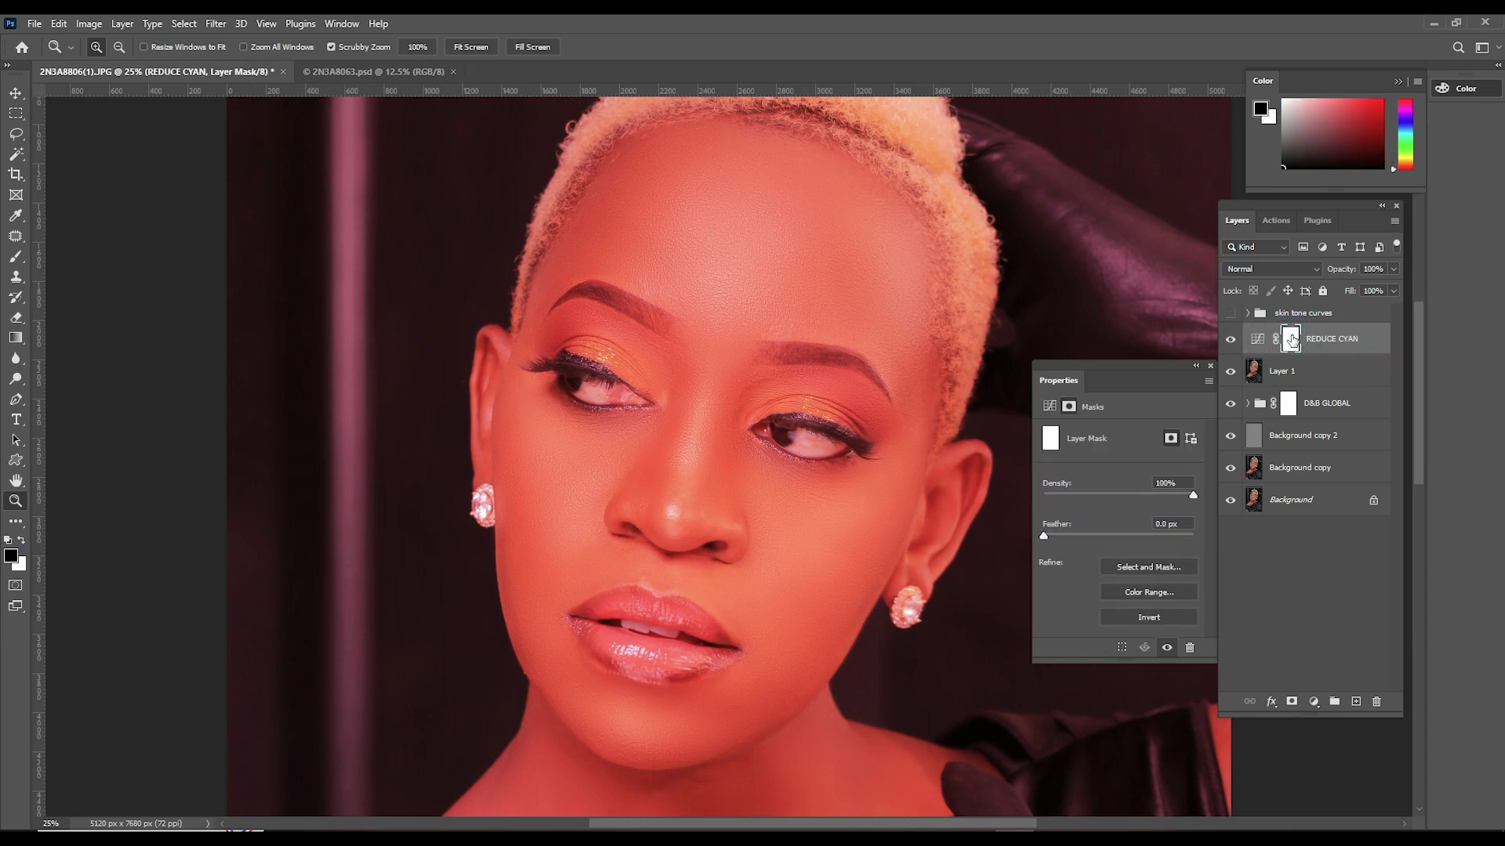
drag(1291, 339, 1294, 344)
key(ctrl+i)
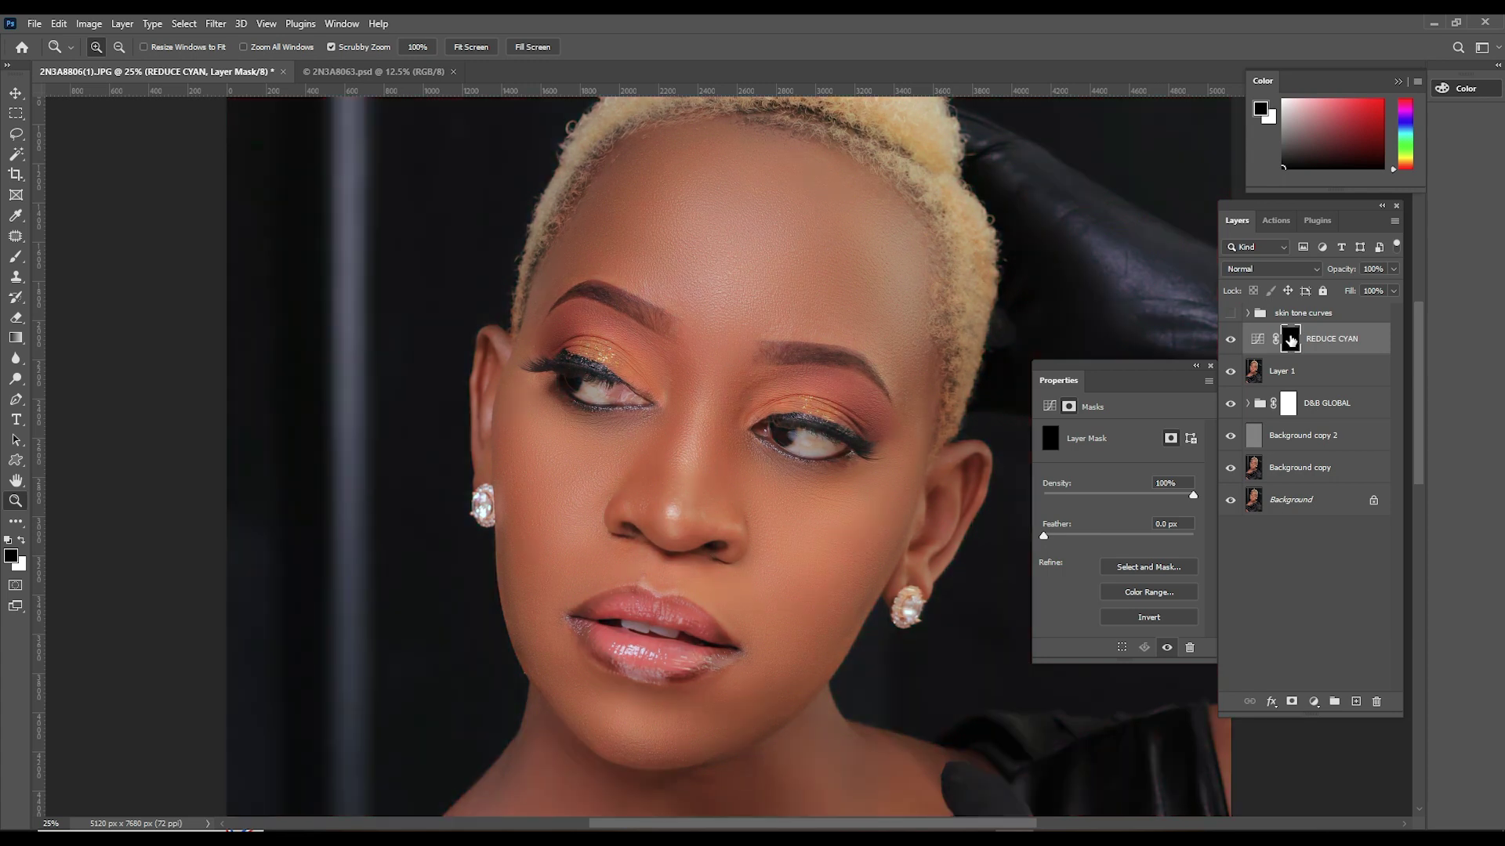
- Add a Curves adjustment layer above REDUCE CYAN and lower its Red channel curve to input 156, output 94
click(1314, 702)
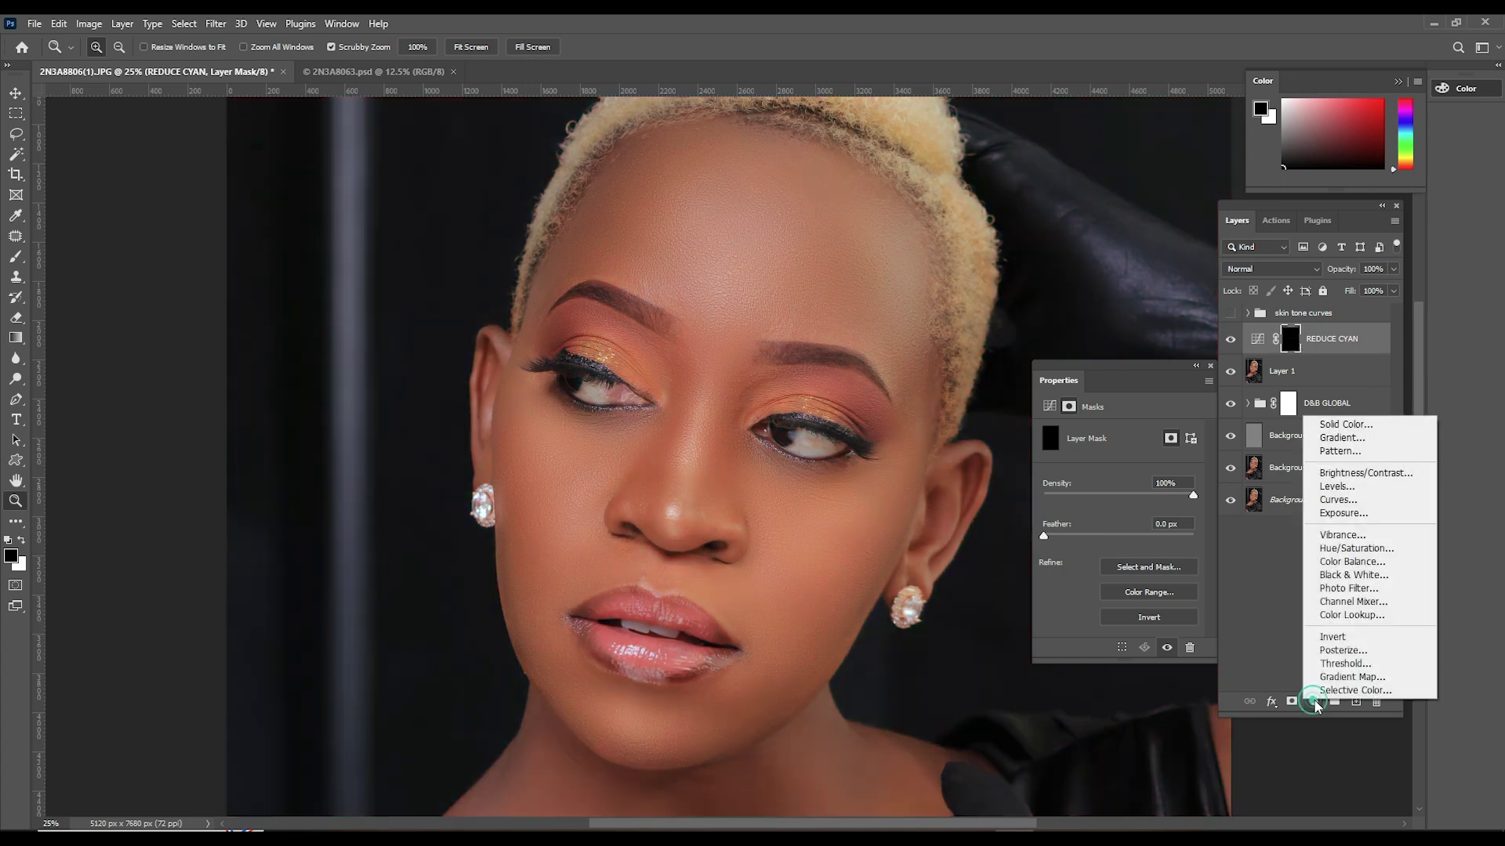
click(1344, 500)
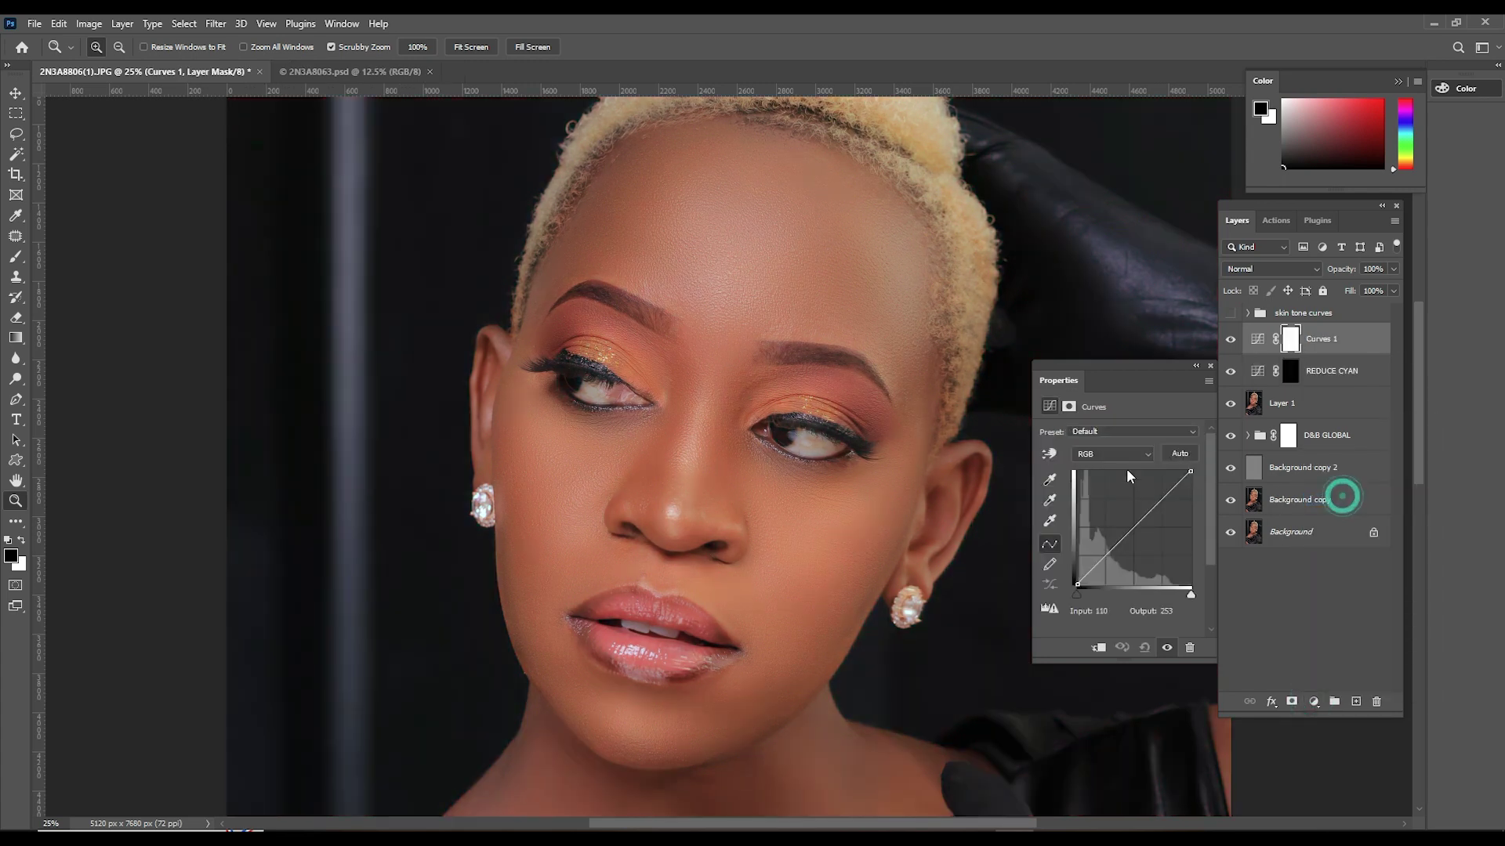
click(1113, 454)
click(1101, 470)
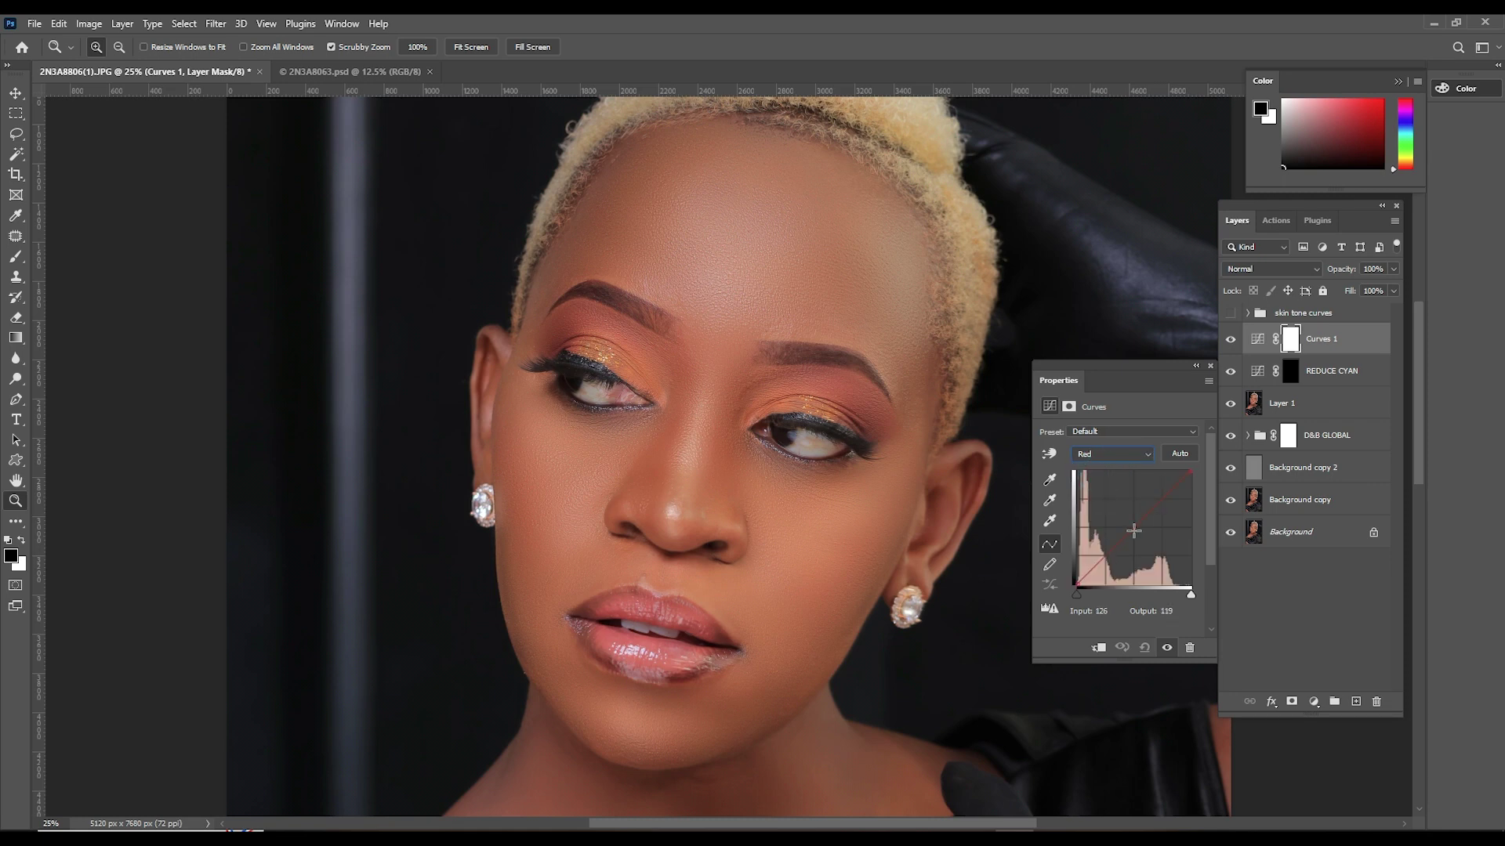
drag(1134, 532, 1146, 542)
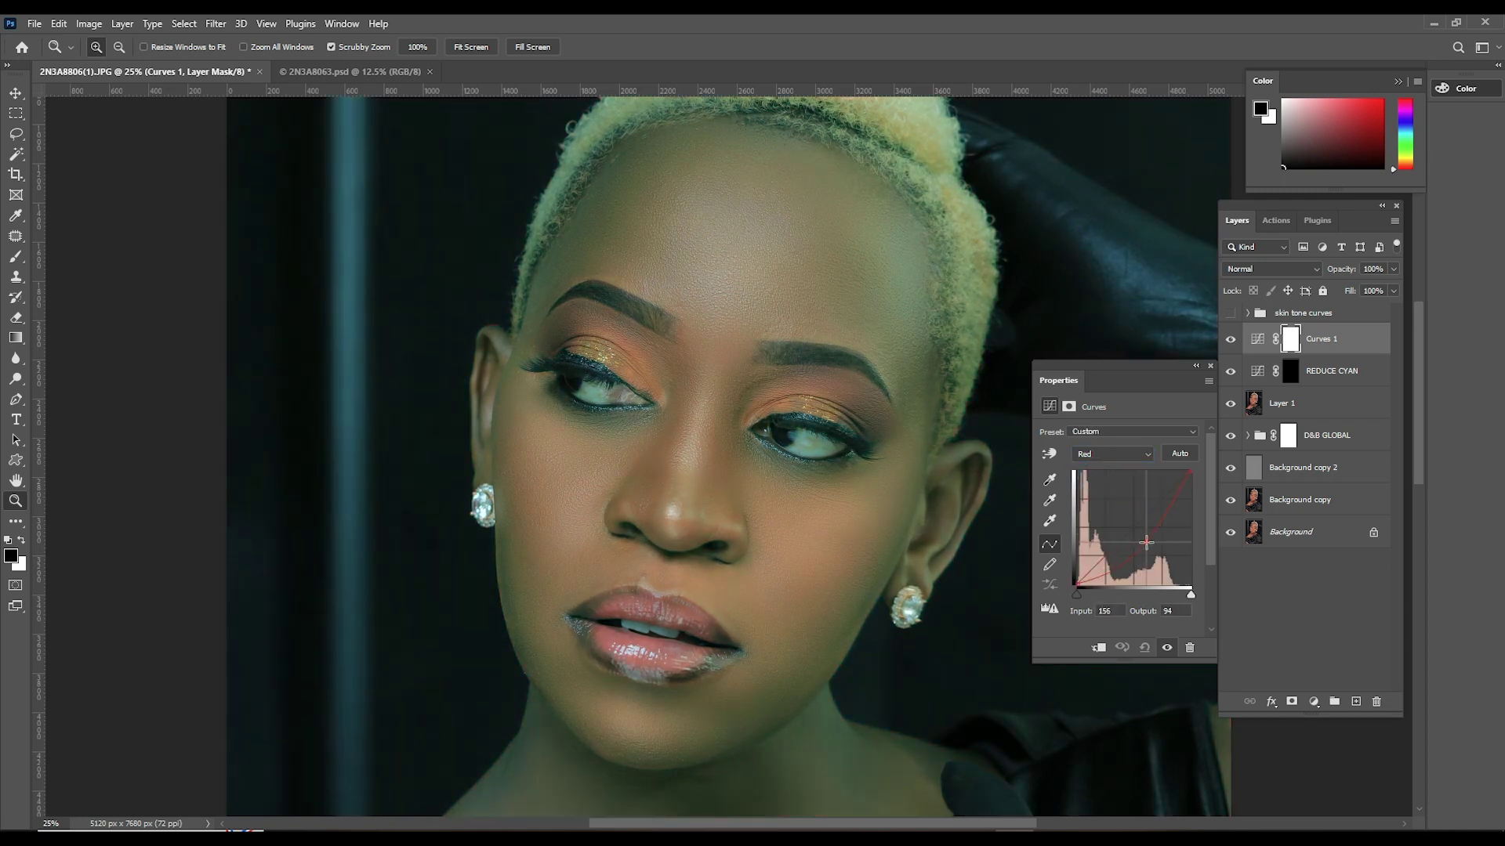
click(1210, 366)
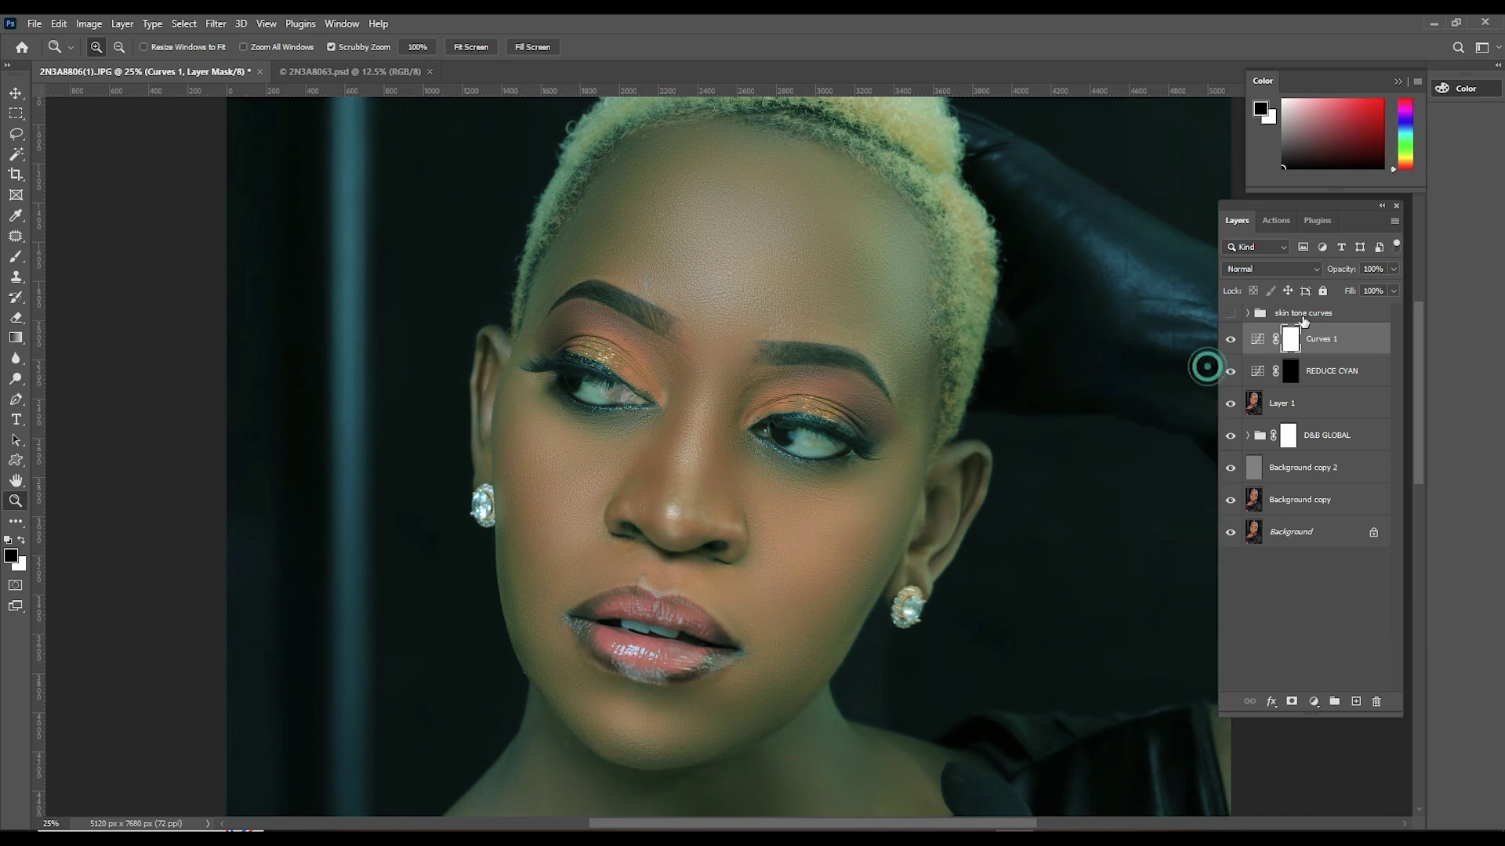
- Rename the new curves layer REDUCE REDS and invert its layer mask to black
double_click(1310, 339)
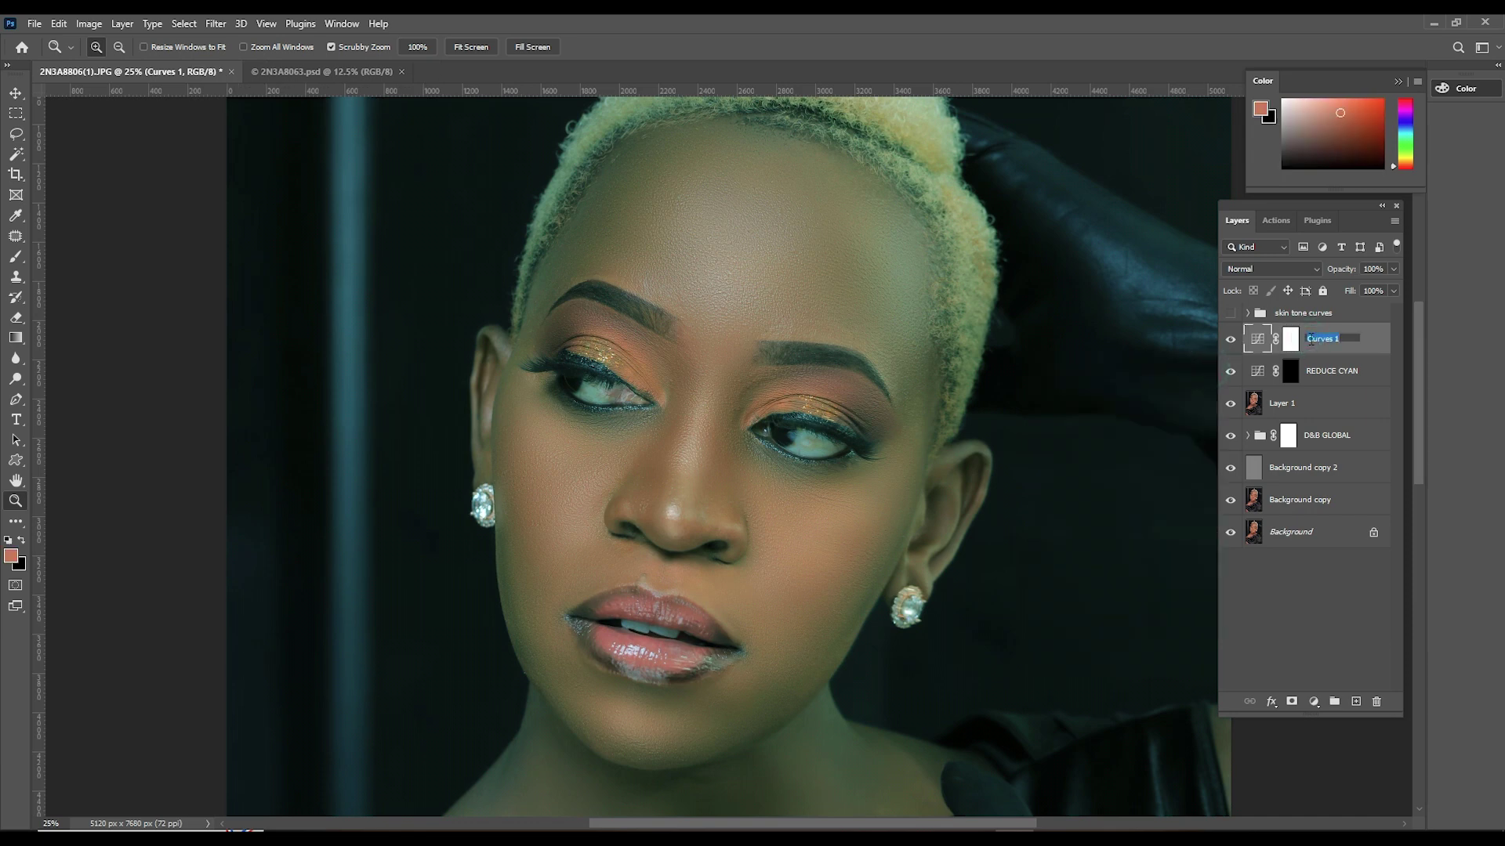
text(REDUCE REDS)
click(1290, 344)
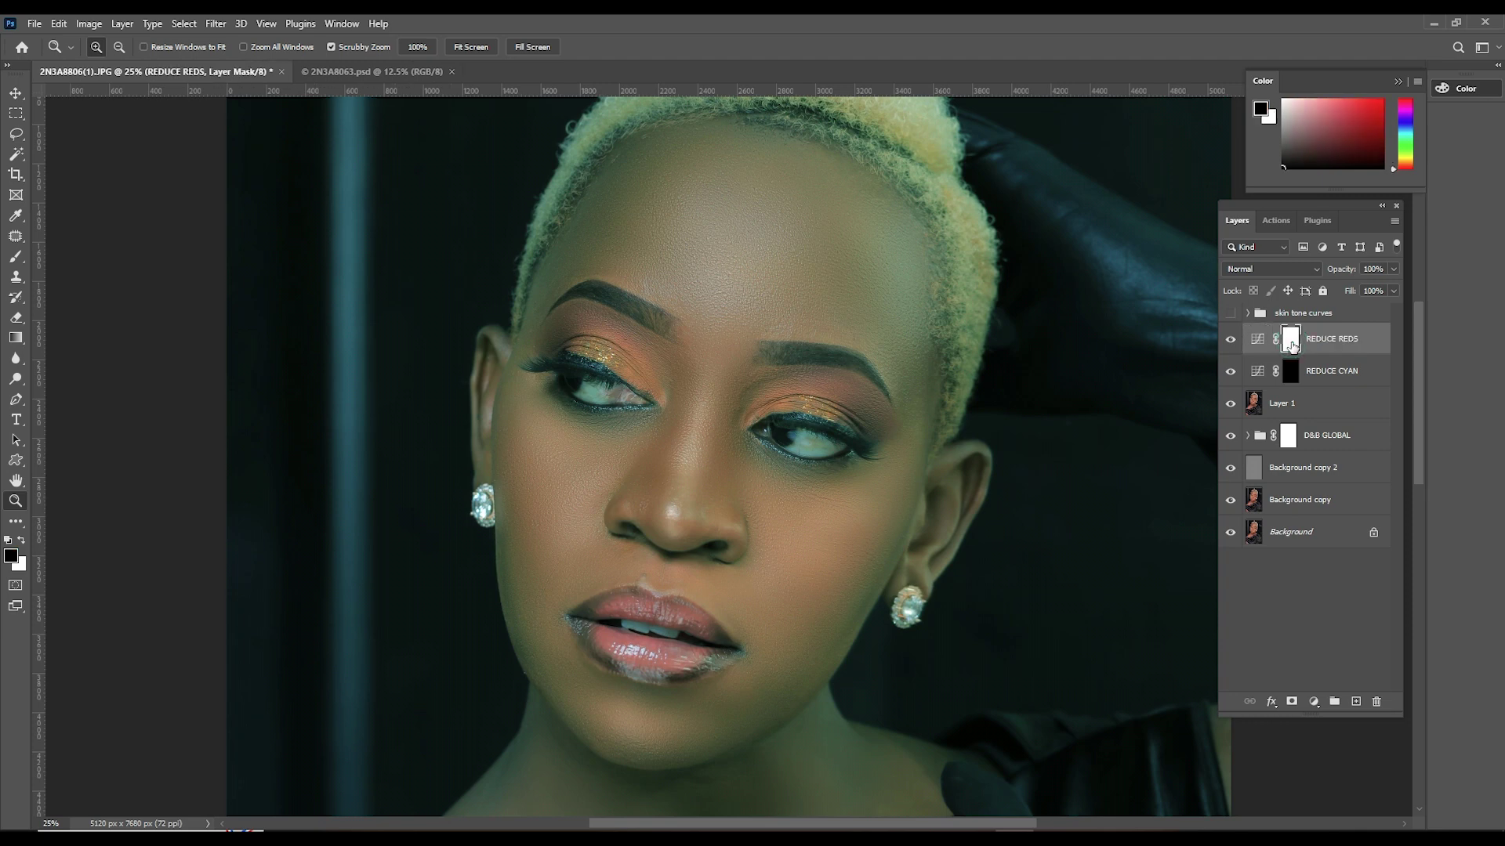
key(ctrl+i)
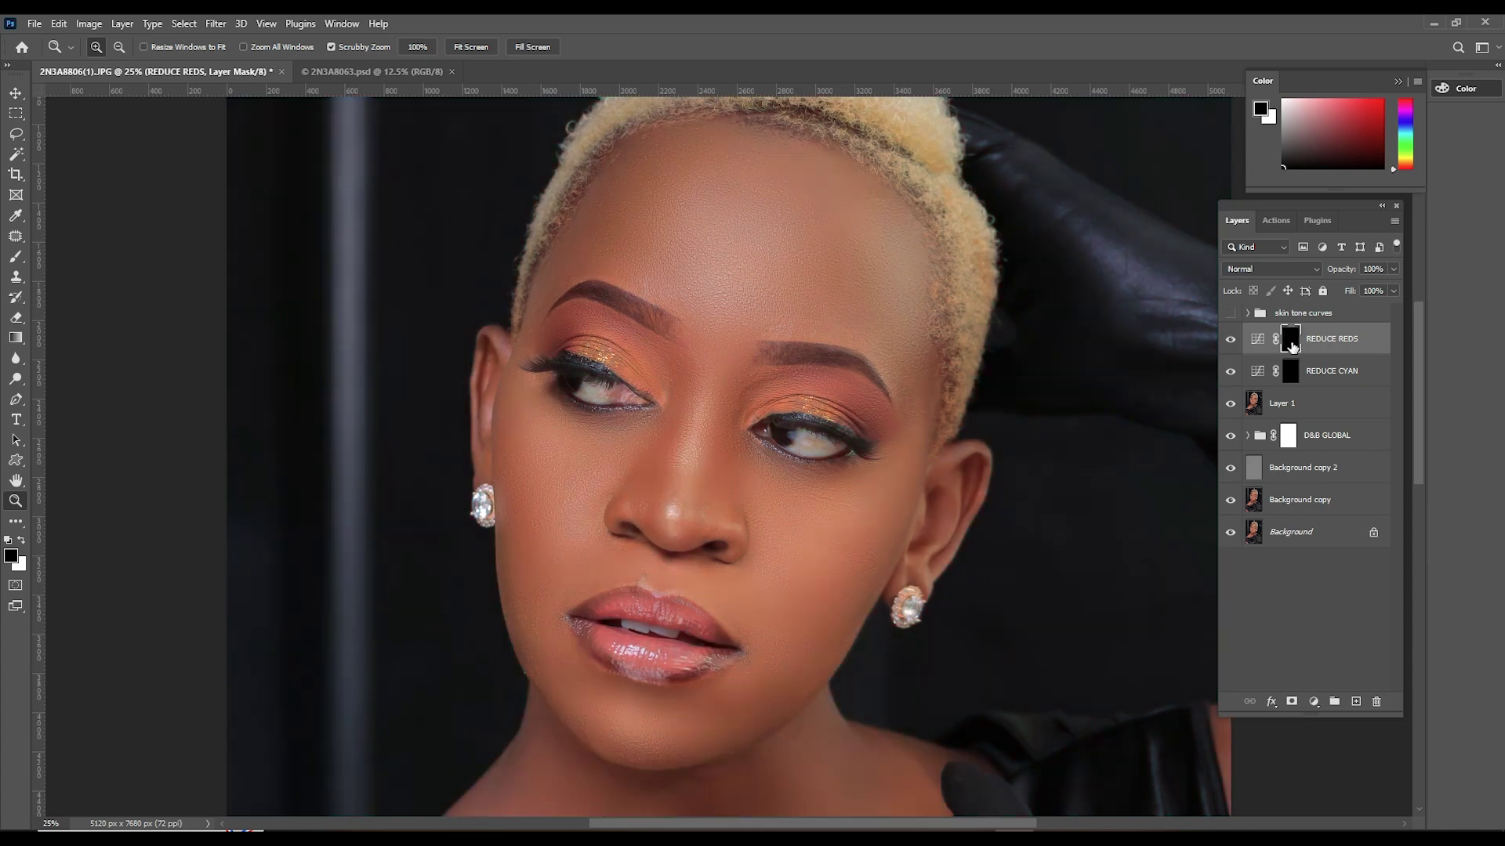
- Add a Curves adjustment layer above REDUCE REDS and raise its Green channel curve to input 96, output 162
click(1313, 701)
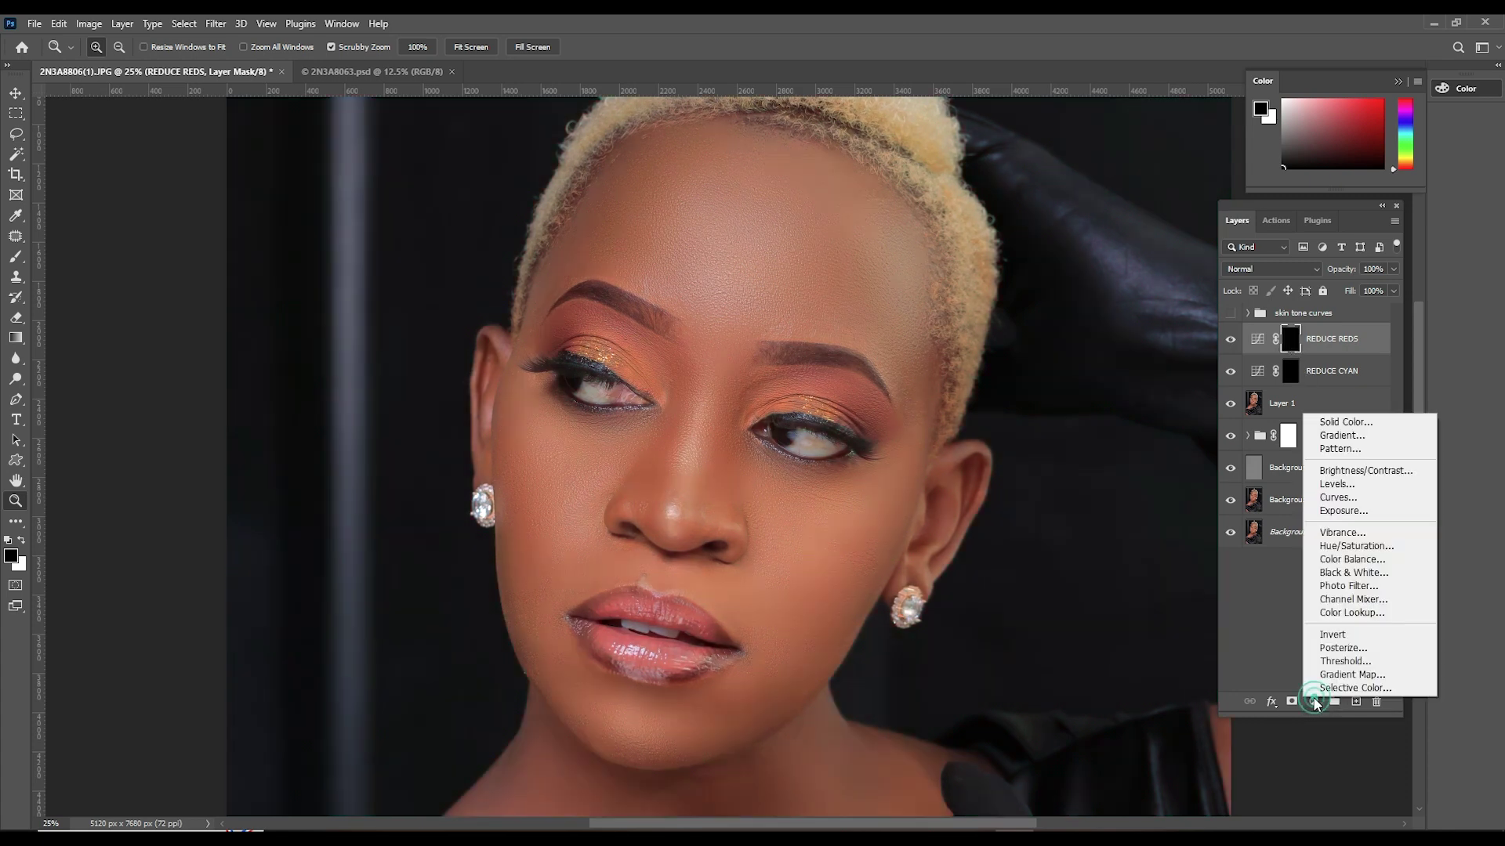
click(1358, 499)
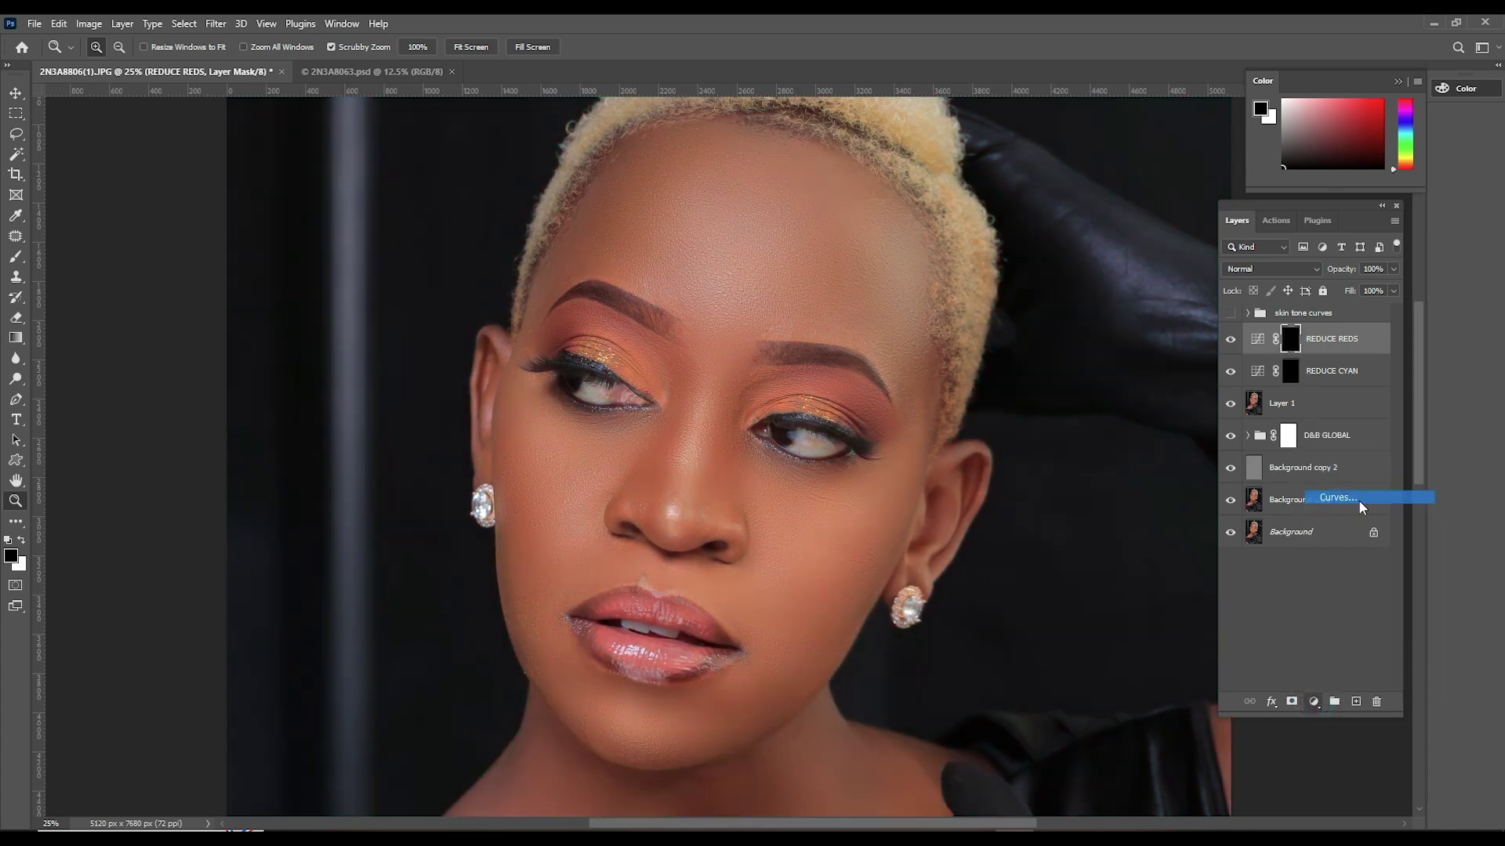
click(1102, 454)
click(1097, 496)
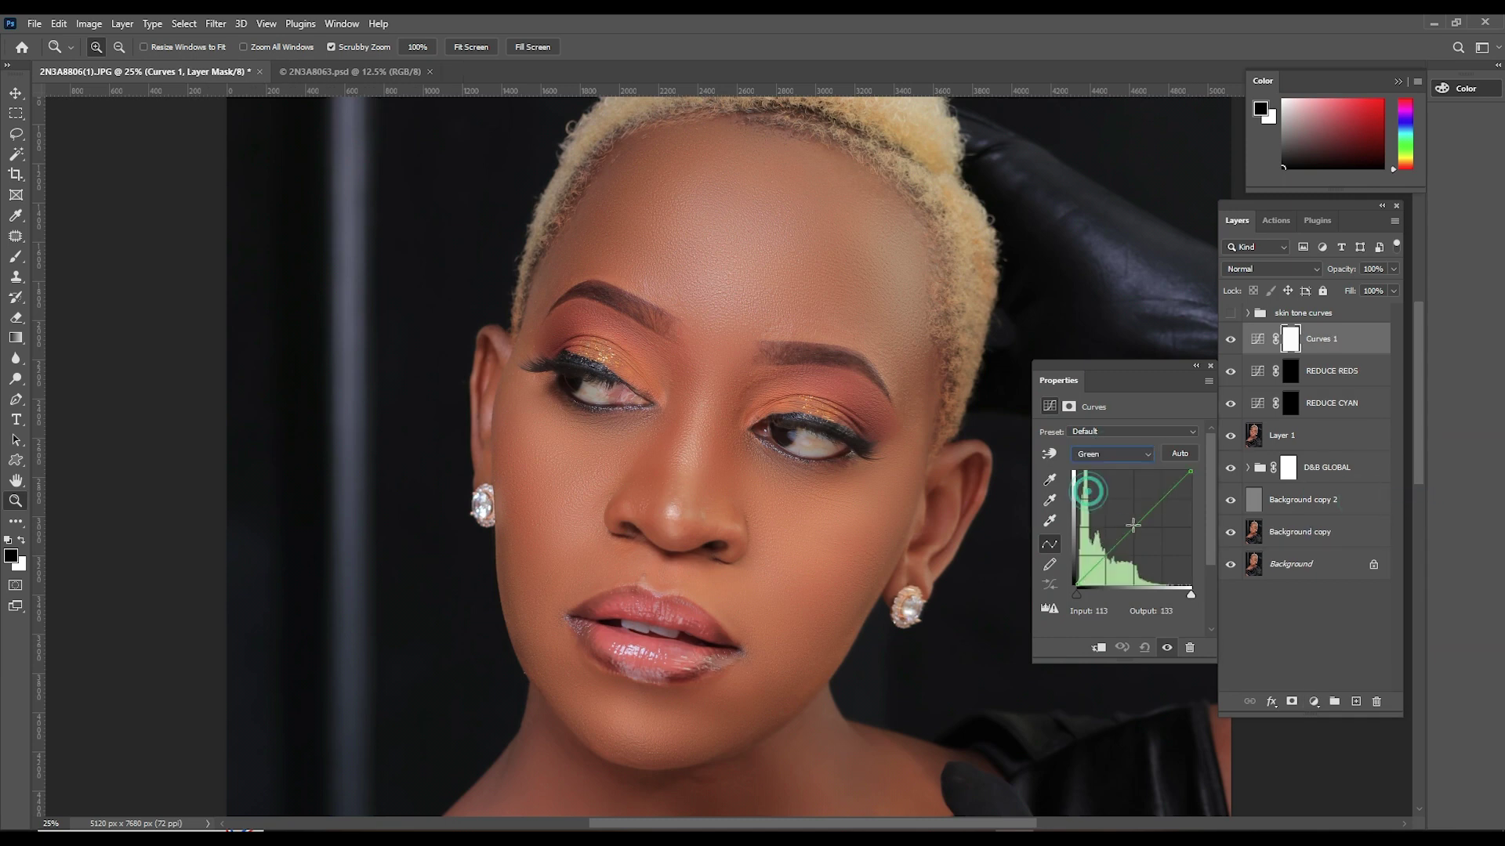
drag(1134, 526, 1119, 512)
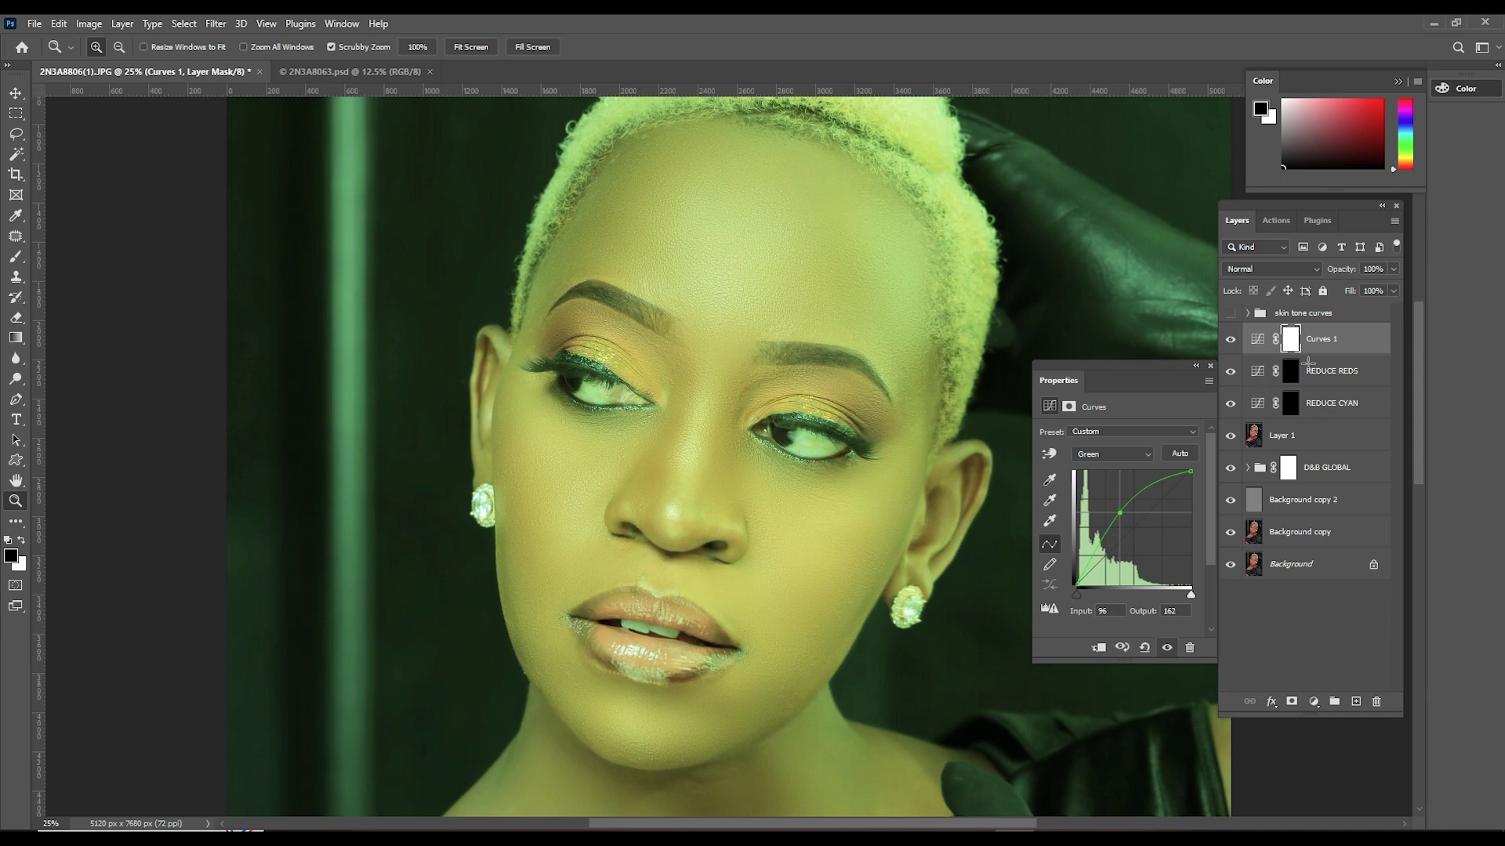
- Rename the new curves layer REDUCE MAGENTA and invert its layer mask to black
double_click(1322, 337)
text(RED)
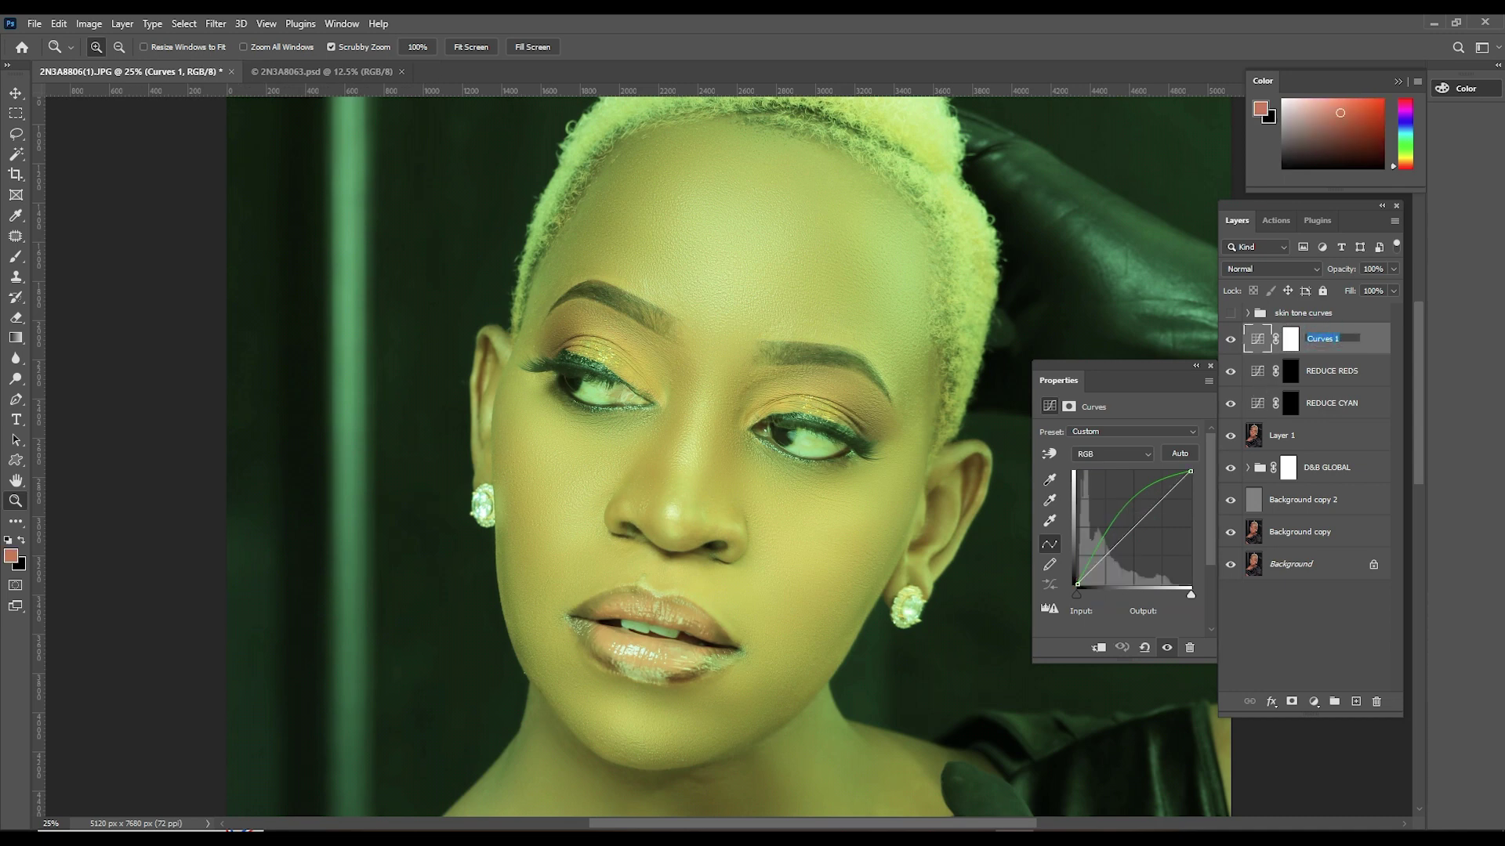
text(UCE MAGENTA)
key(Return)
click(1291, 340)
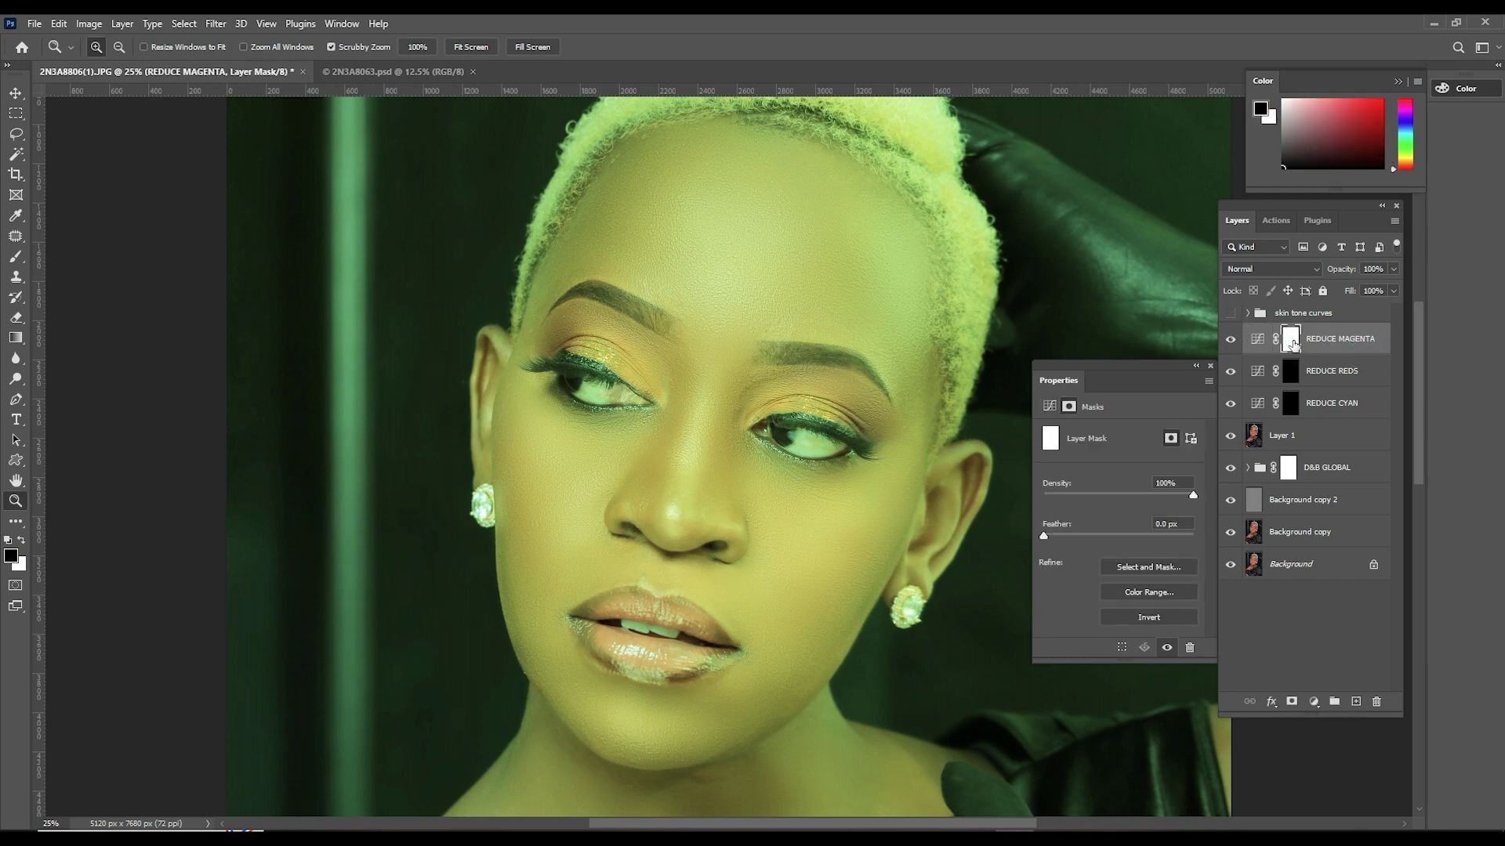
drag(1292, 345, 1294, 346)
key(ctrl+i)
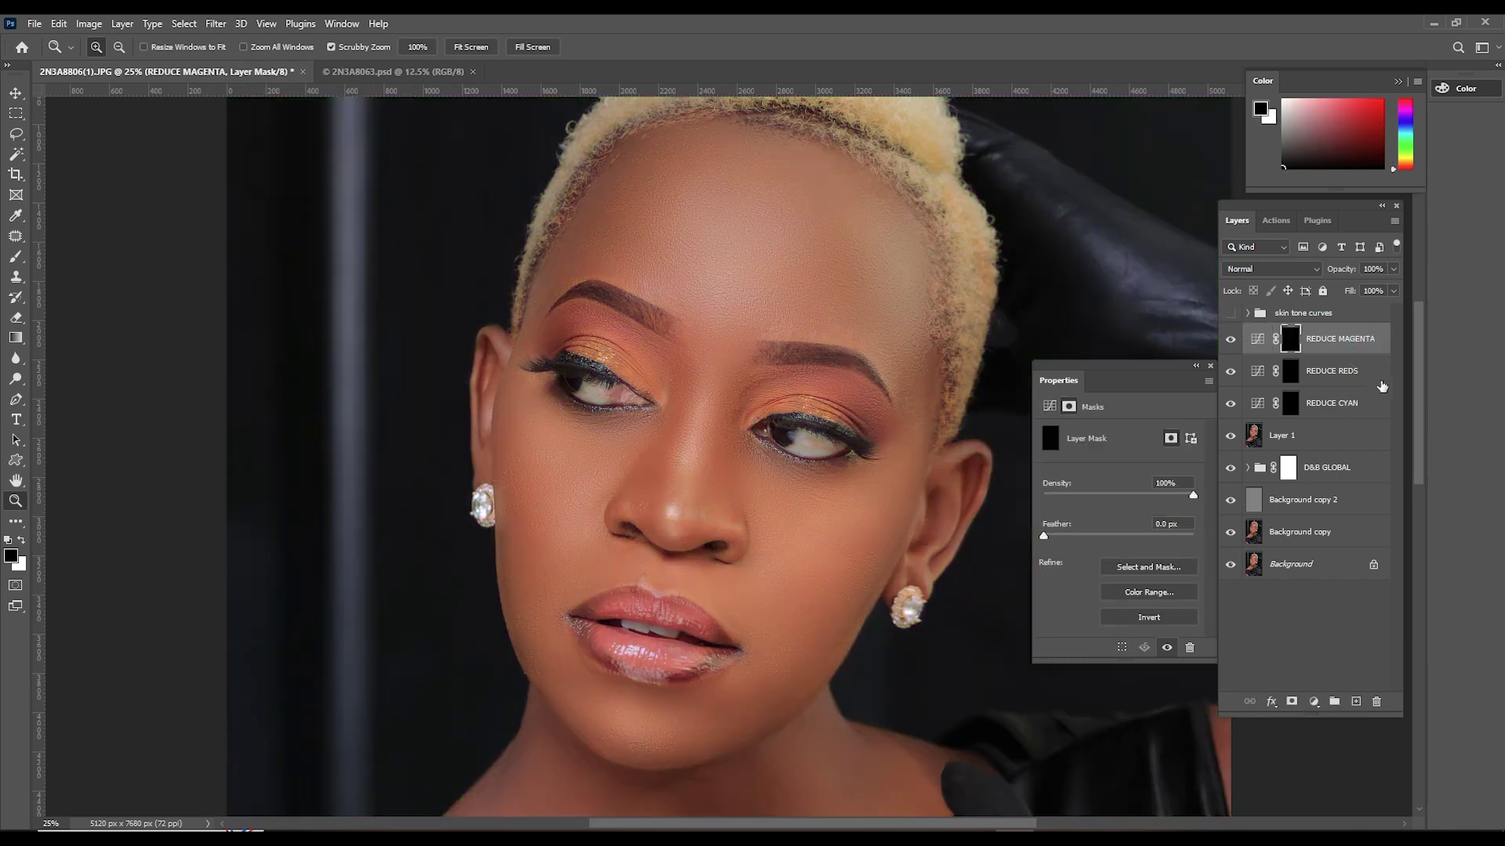
- Add a Curves adjustment layer above REDUCE MAGENTA and lower its Green channel curve to input 160, output 114
click(1314, 702)
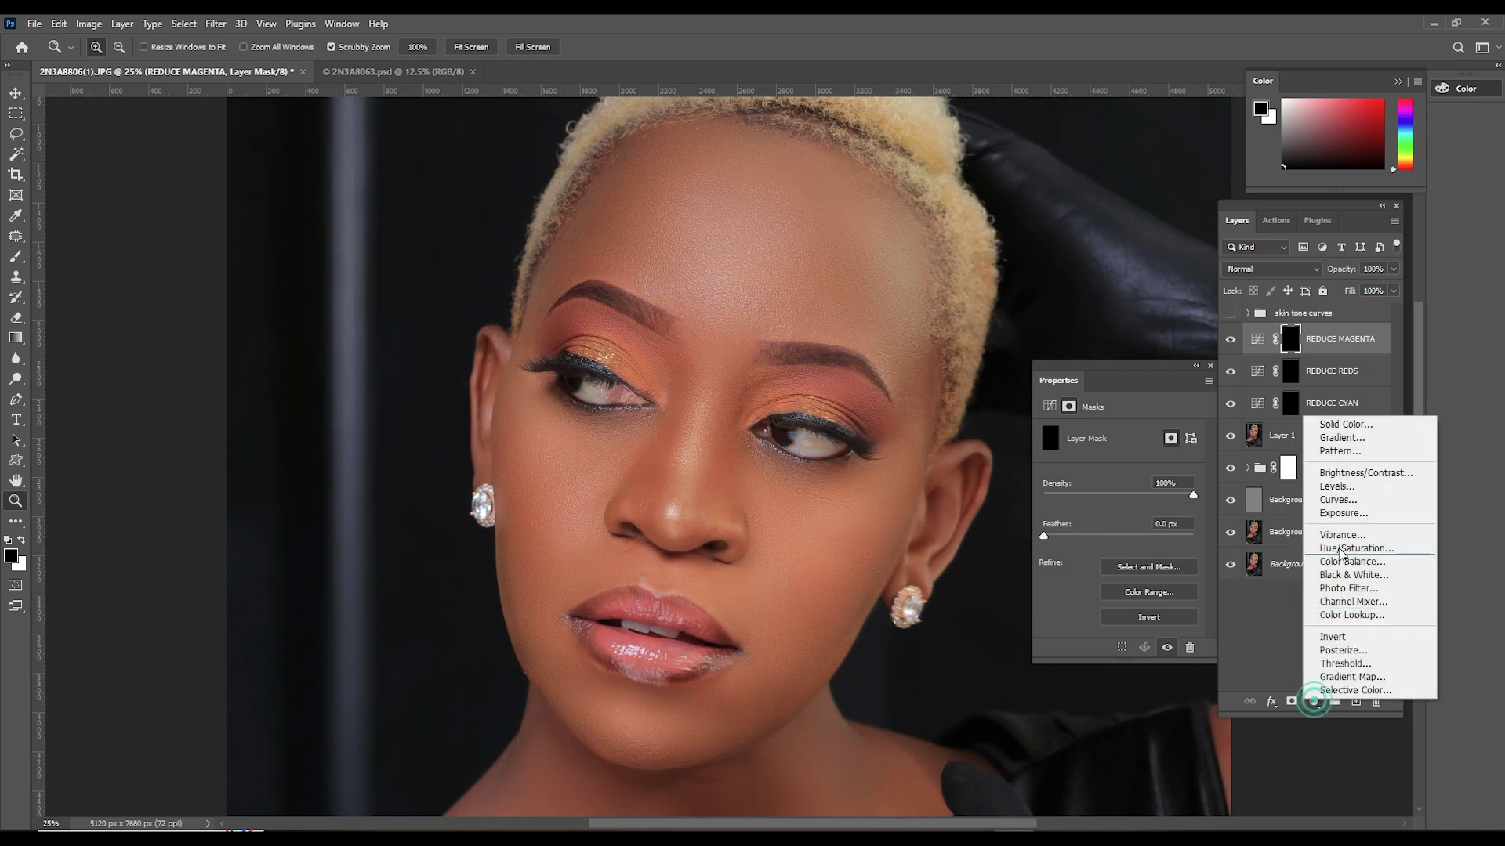
click(1338, 500)
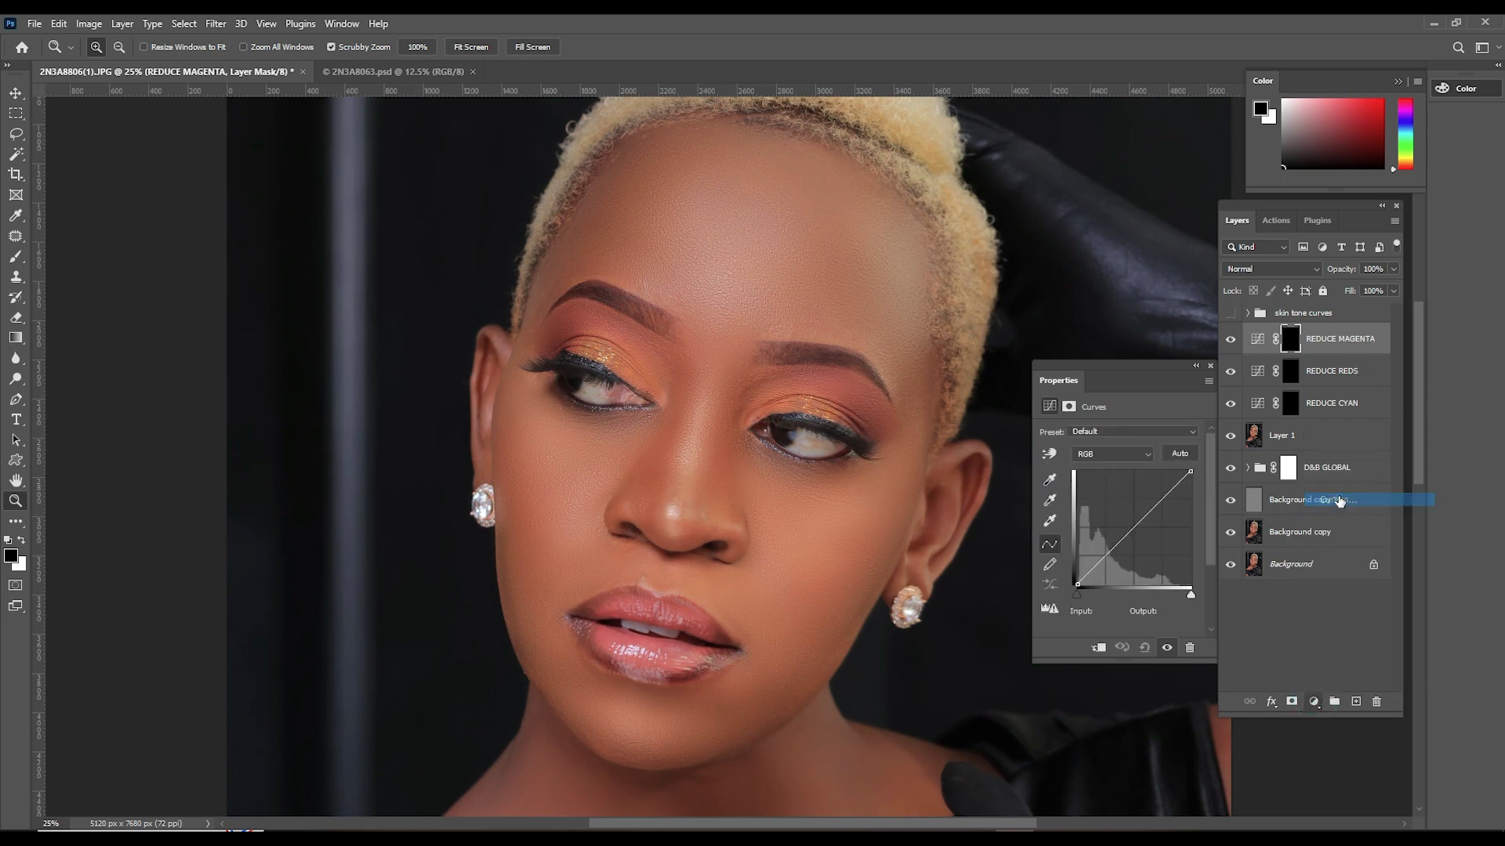
click(1111, 455)
click(1100, 492)
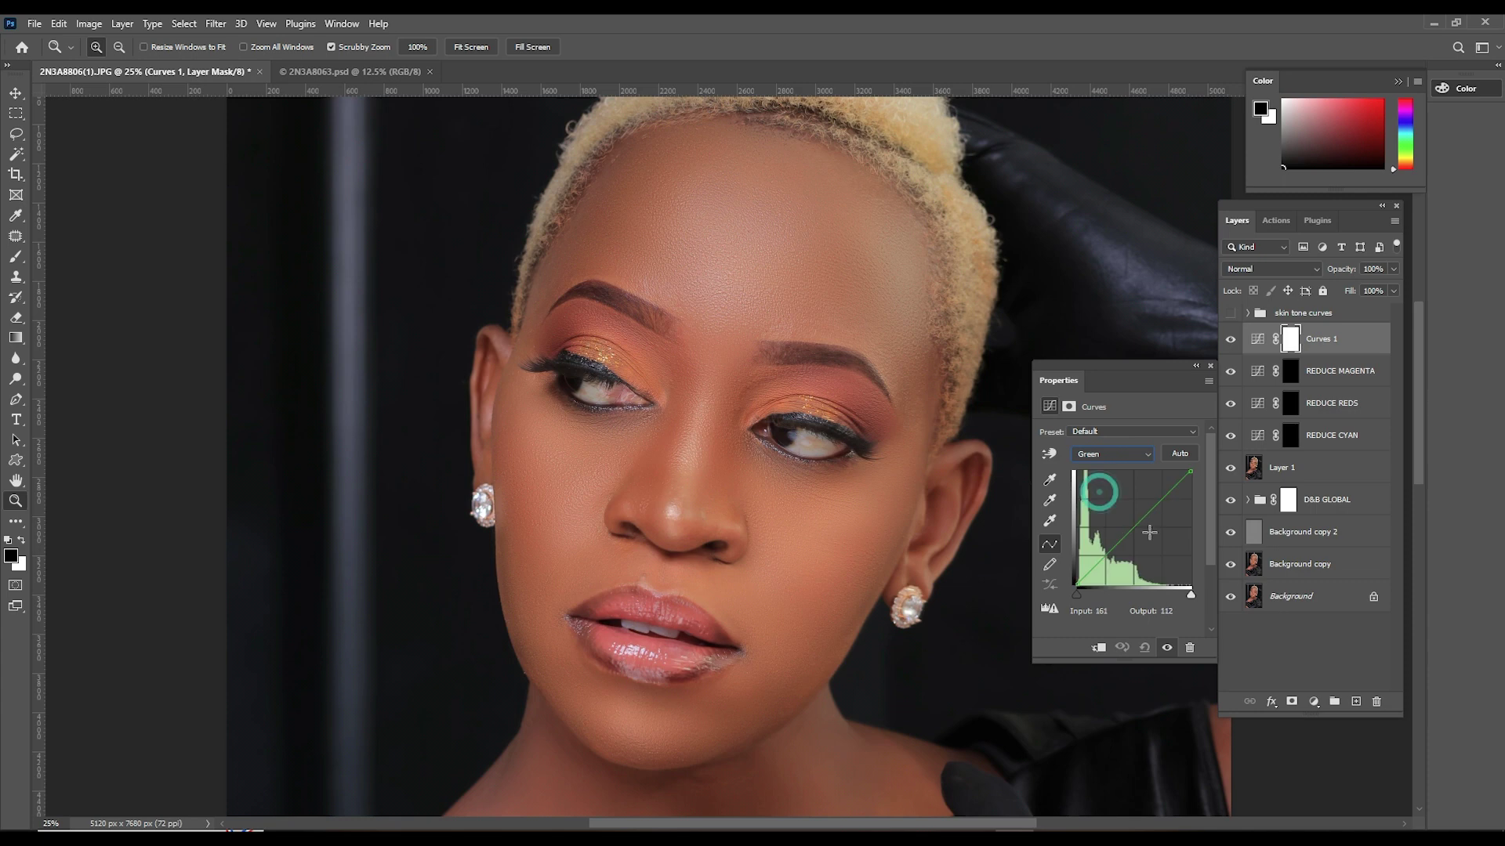
drag(1136, 523, 1148, 534)
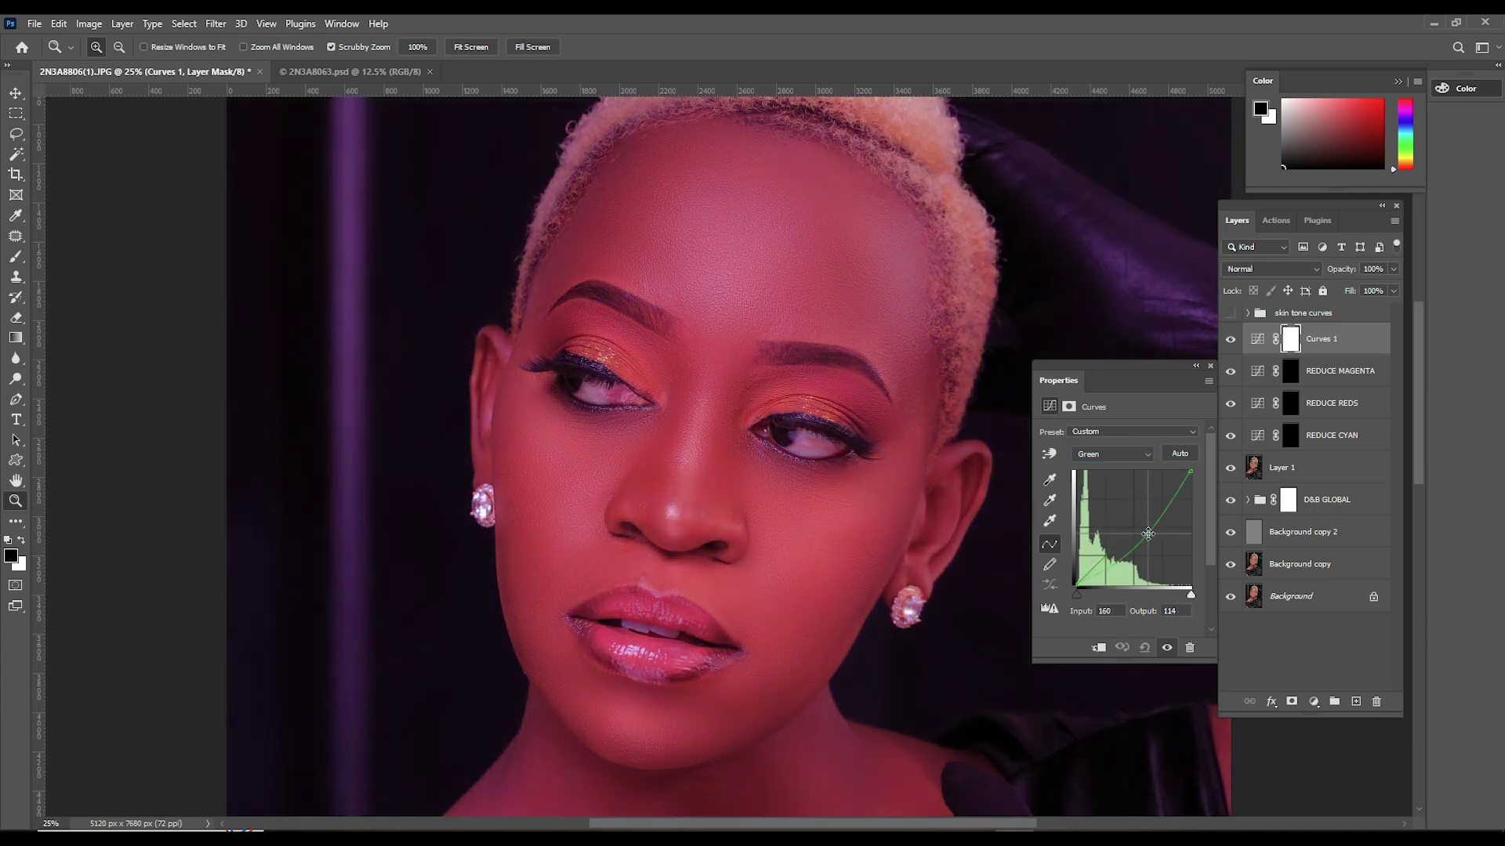
- Rename the new curves layer REDUCE GREENS and invert its layer mask to black
double_click(1320, 338)
text(REDUCE GREENS)
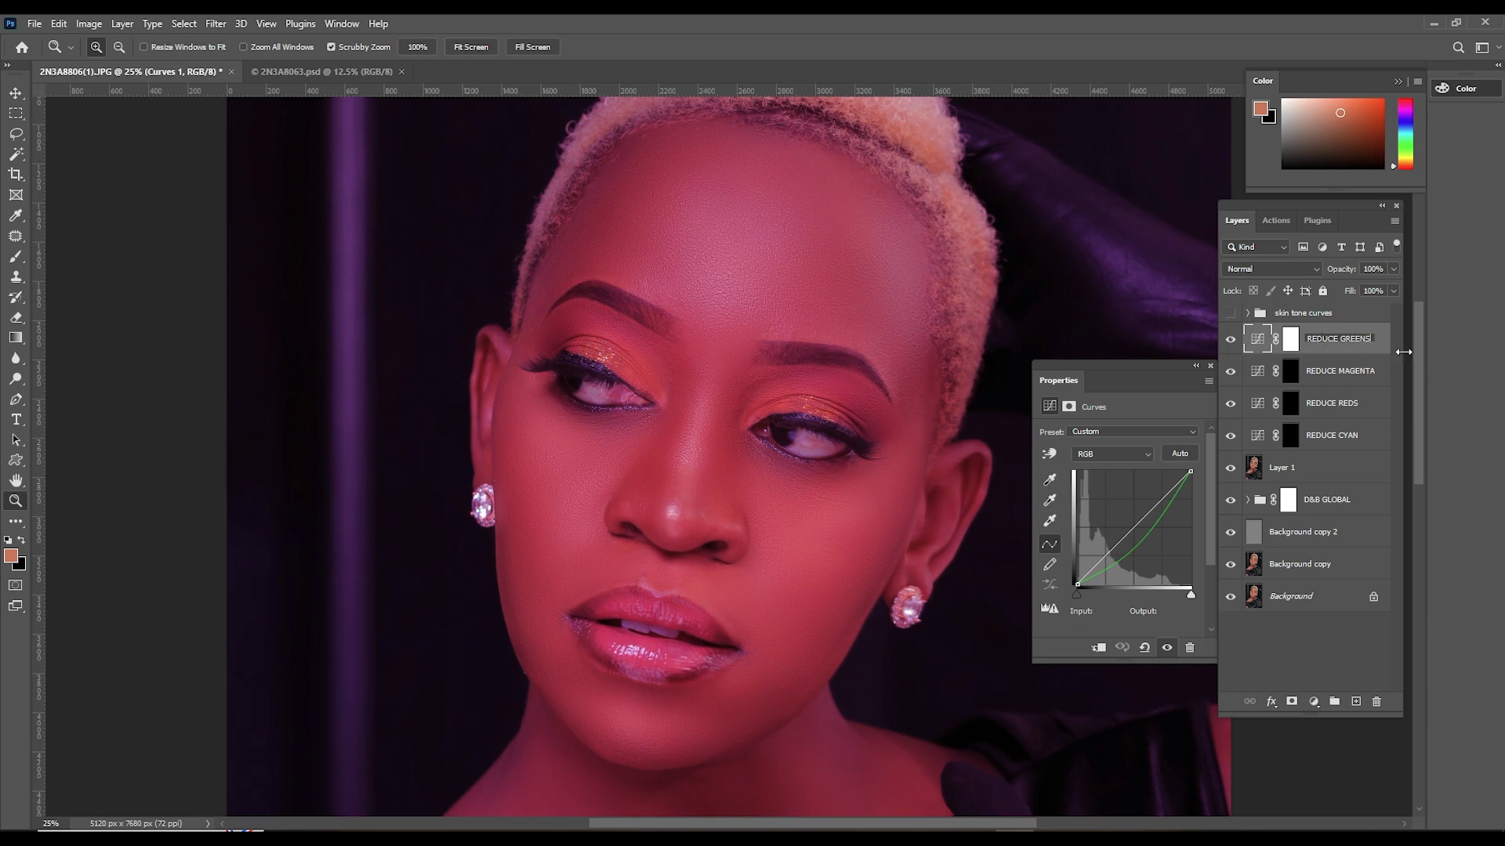
key(Return)
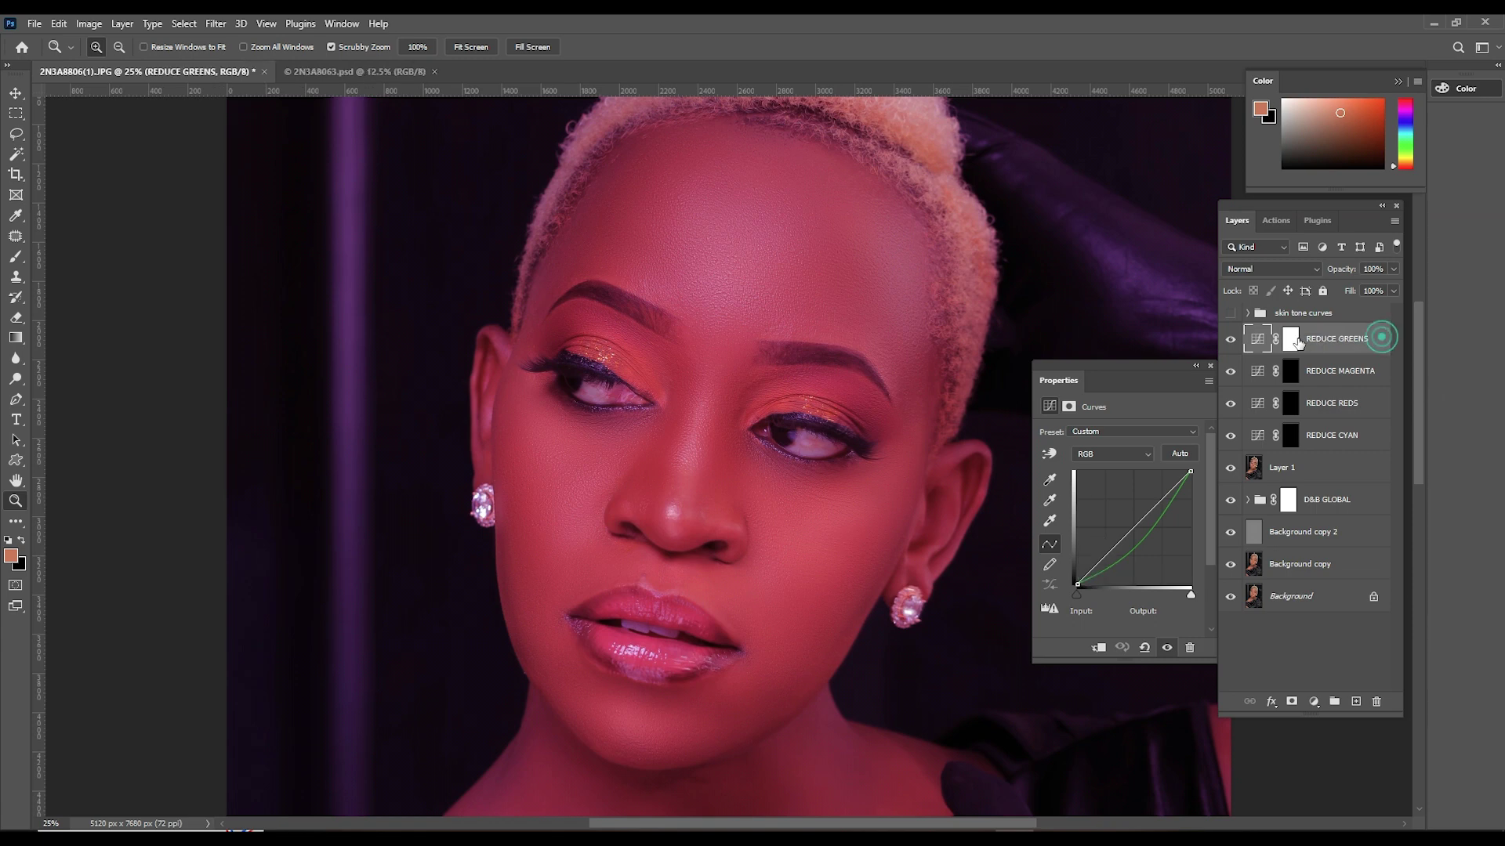
click(1293, 339)
key(ctrl+i)
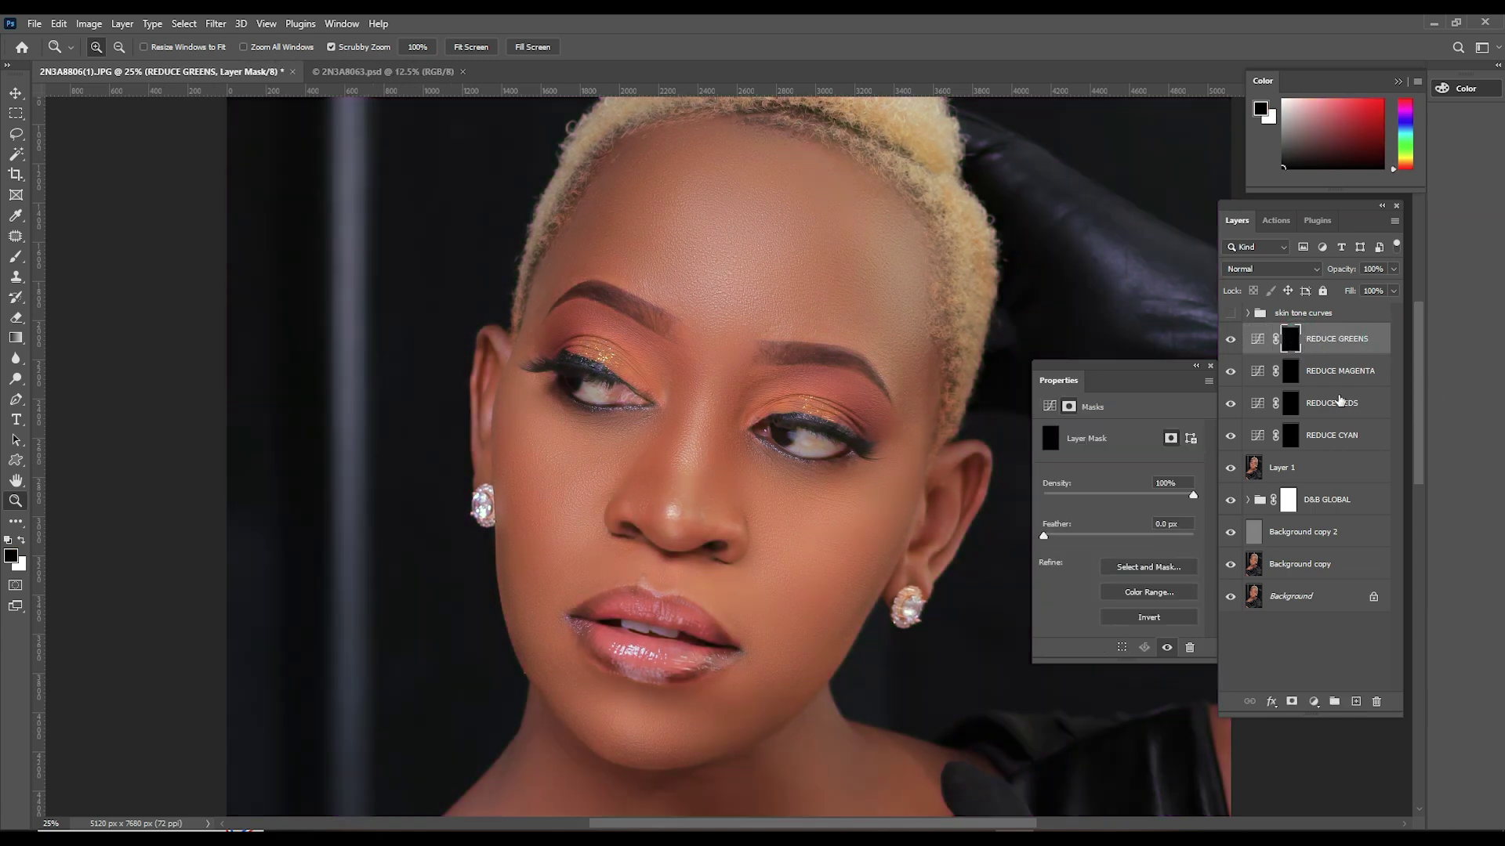
- Add a Curves adjustment layer above REDUCE GREENS and raise its Blue channel curve to input 90, output 149
click(1314, 703)
click(1337, 505)
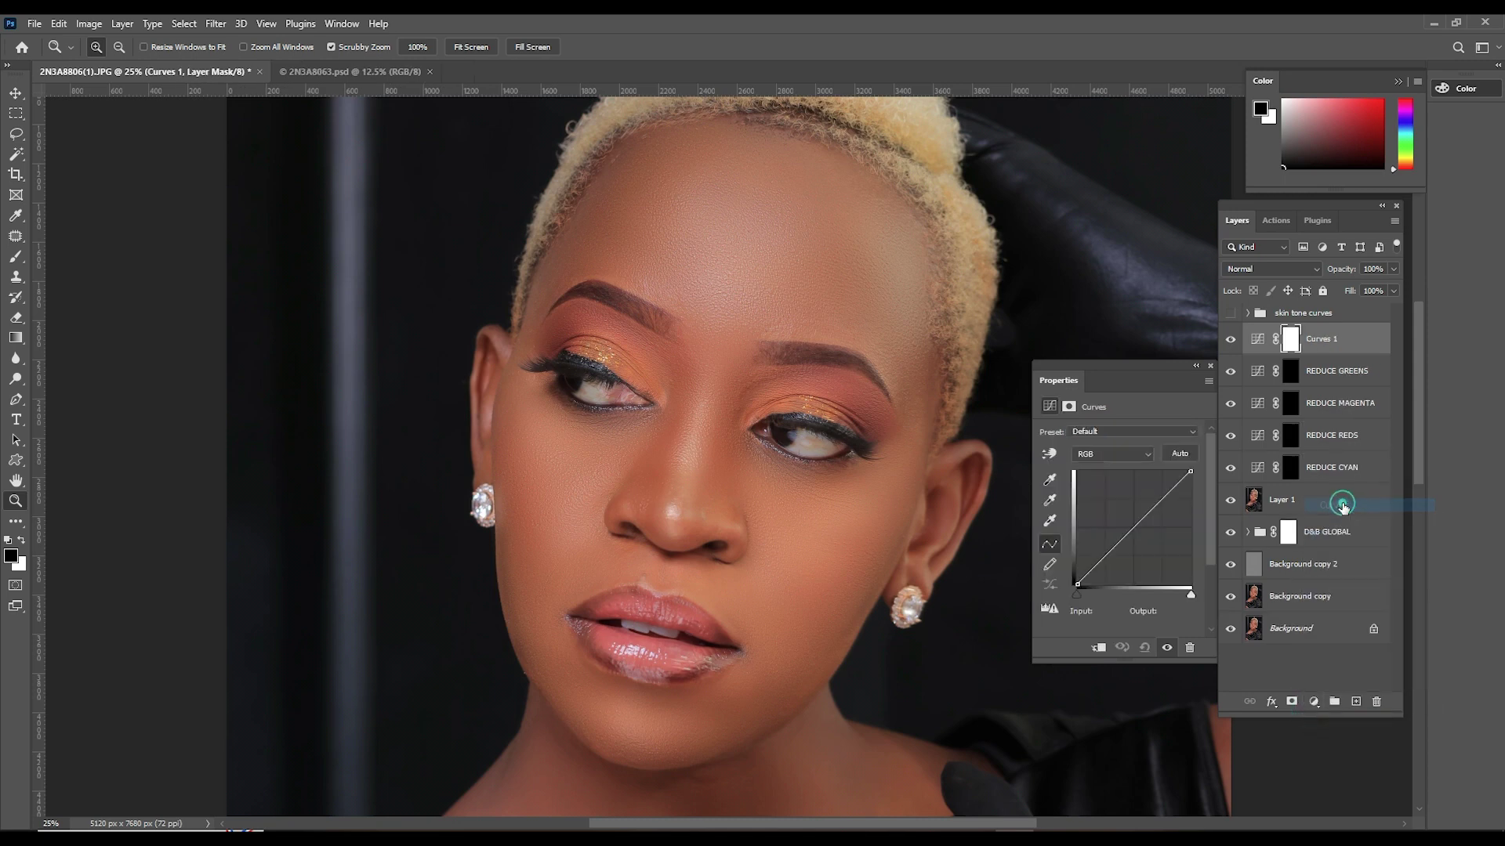
click(1141, 446)
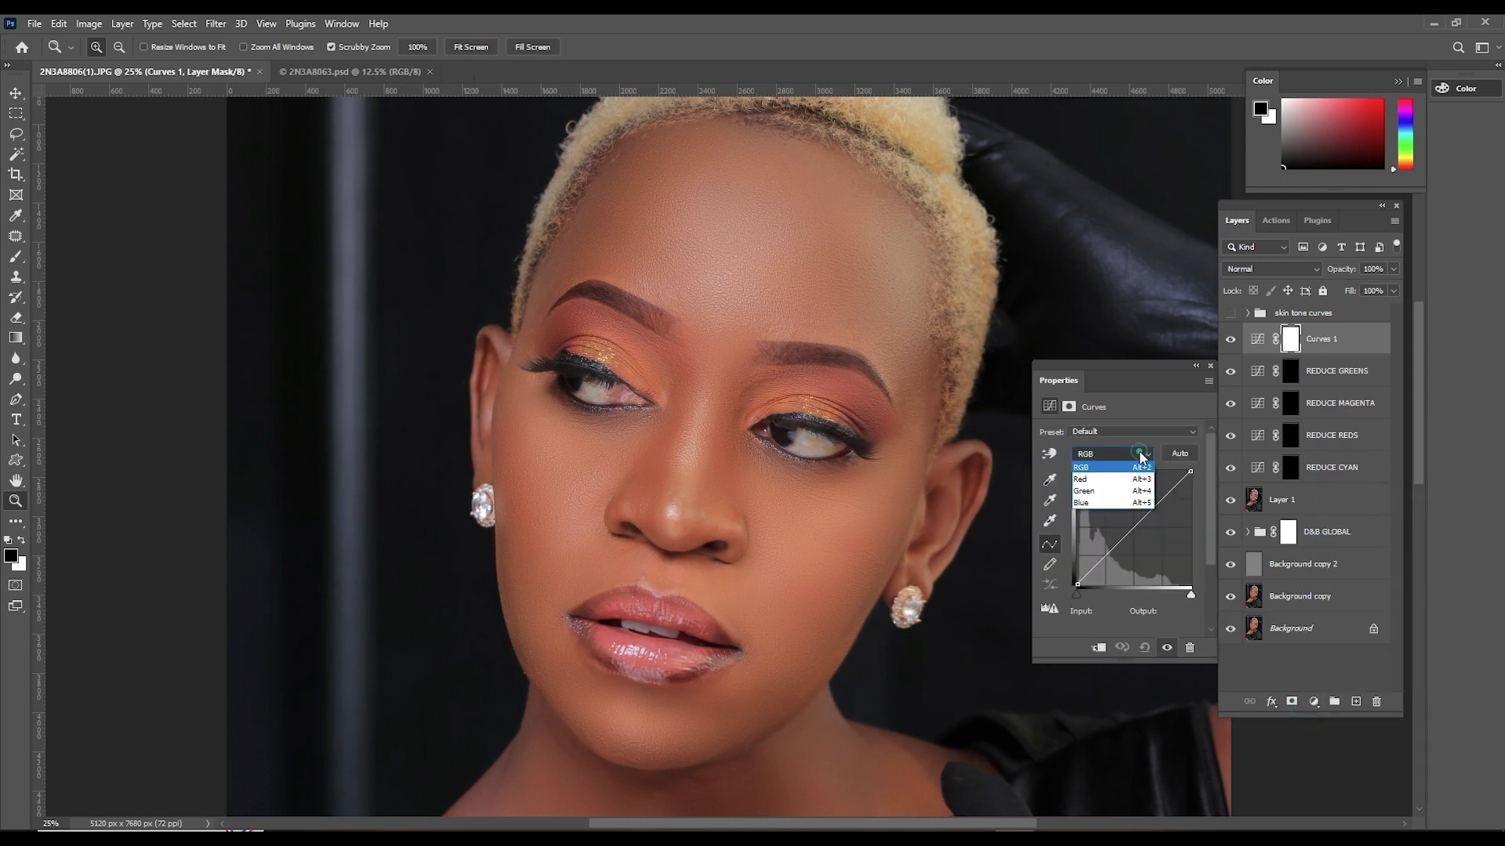
click(1101, 501)
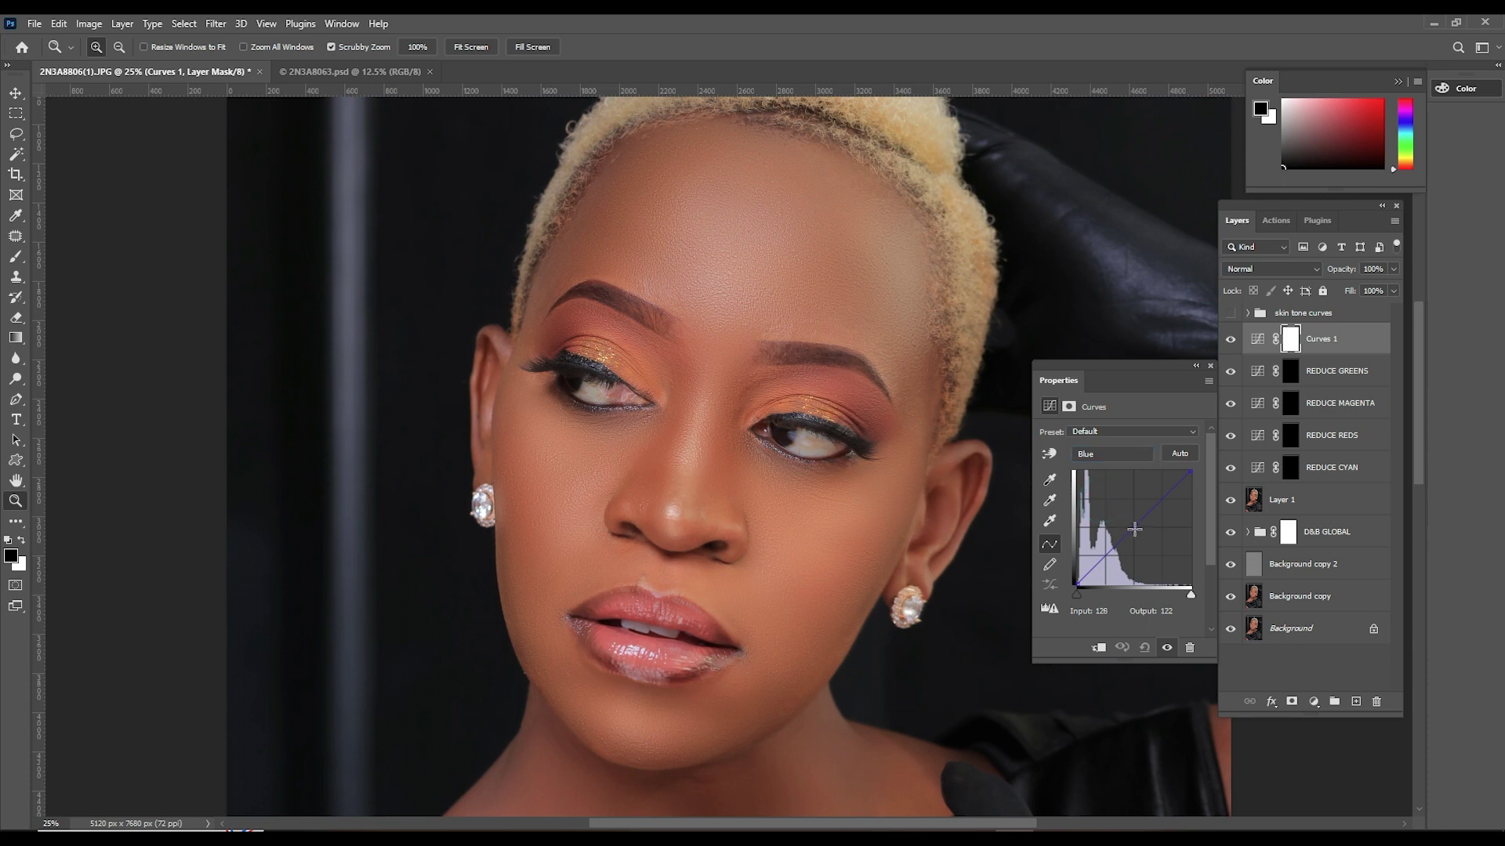
drag(1134, 529, 1118, 519)
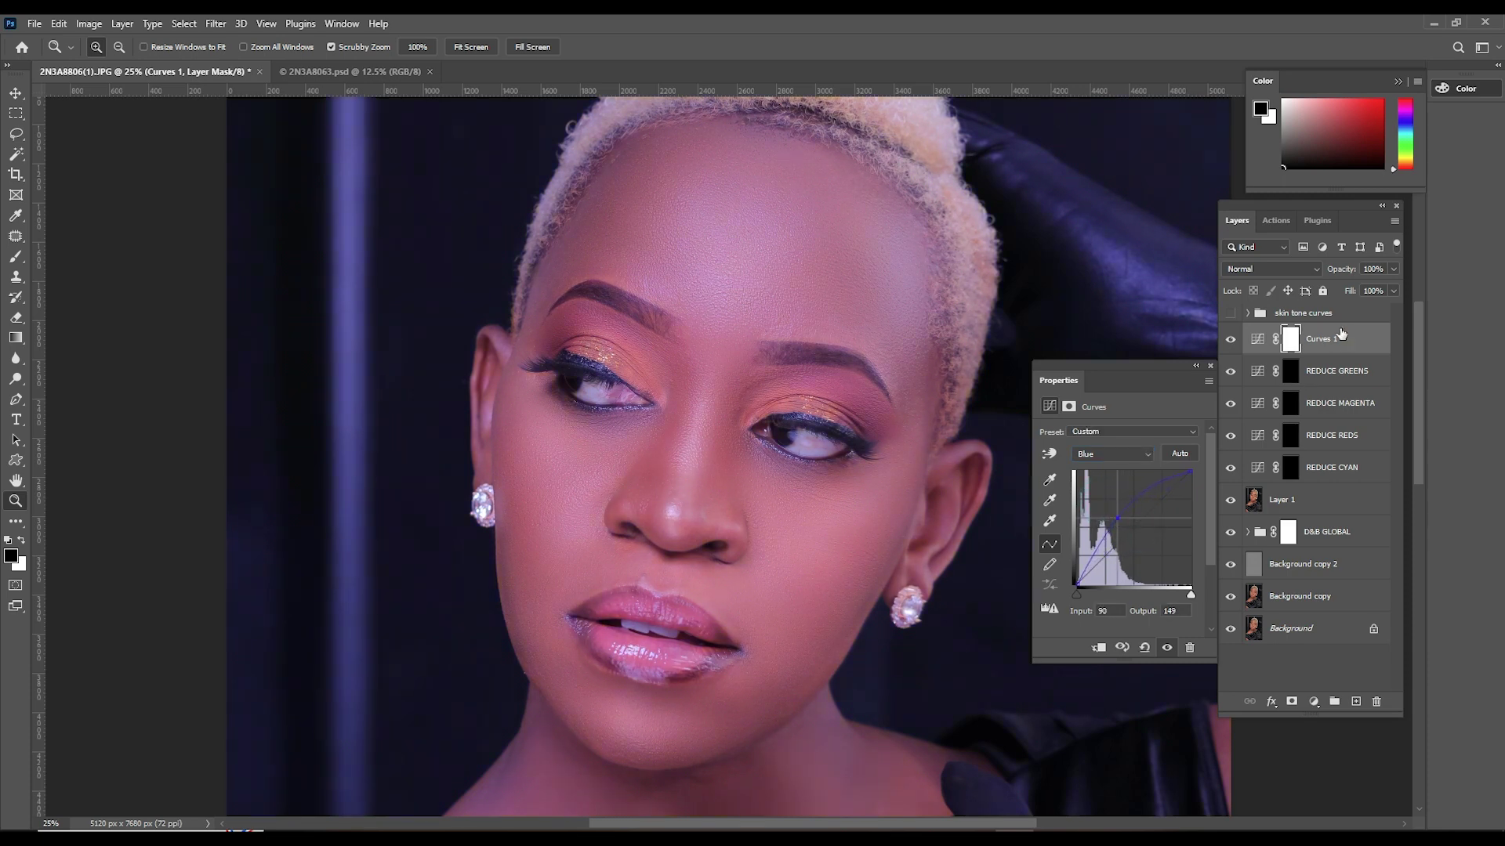
- Rename the new curves layer REDUCE YELLOWS and invert its layer mask to black
click(1257, 338)
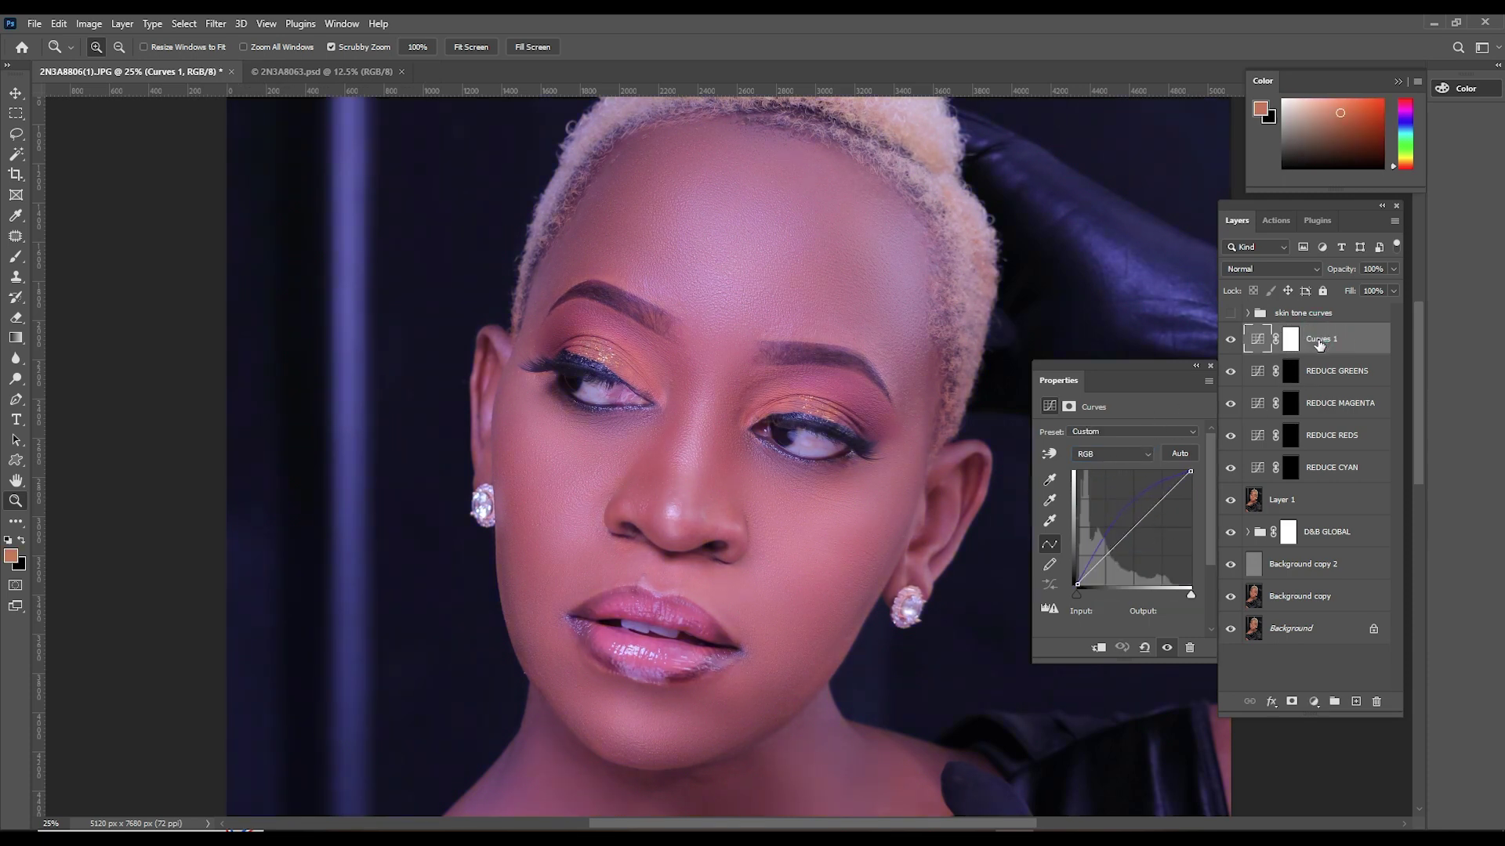
double_click(1320, 339)
text(REDUCE TYELLOWS)
click(1342, 336)
key(BackSpace)
key(Return)
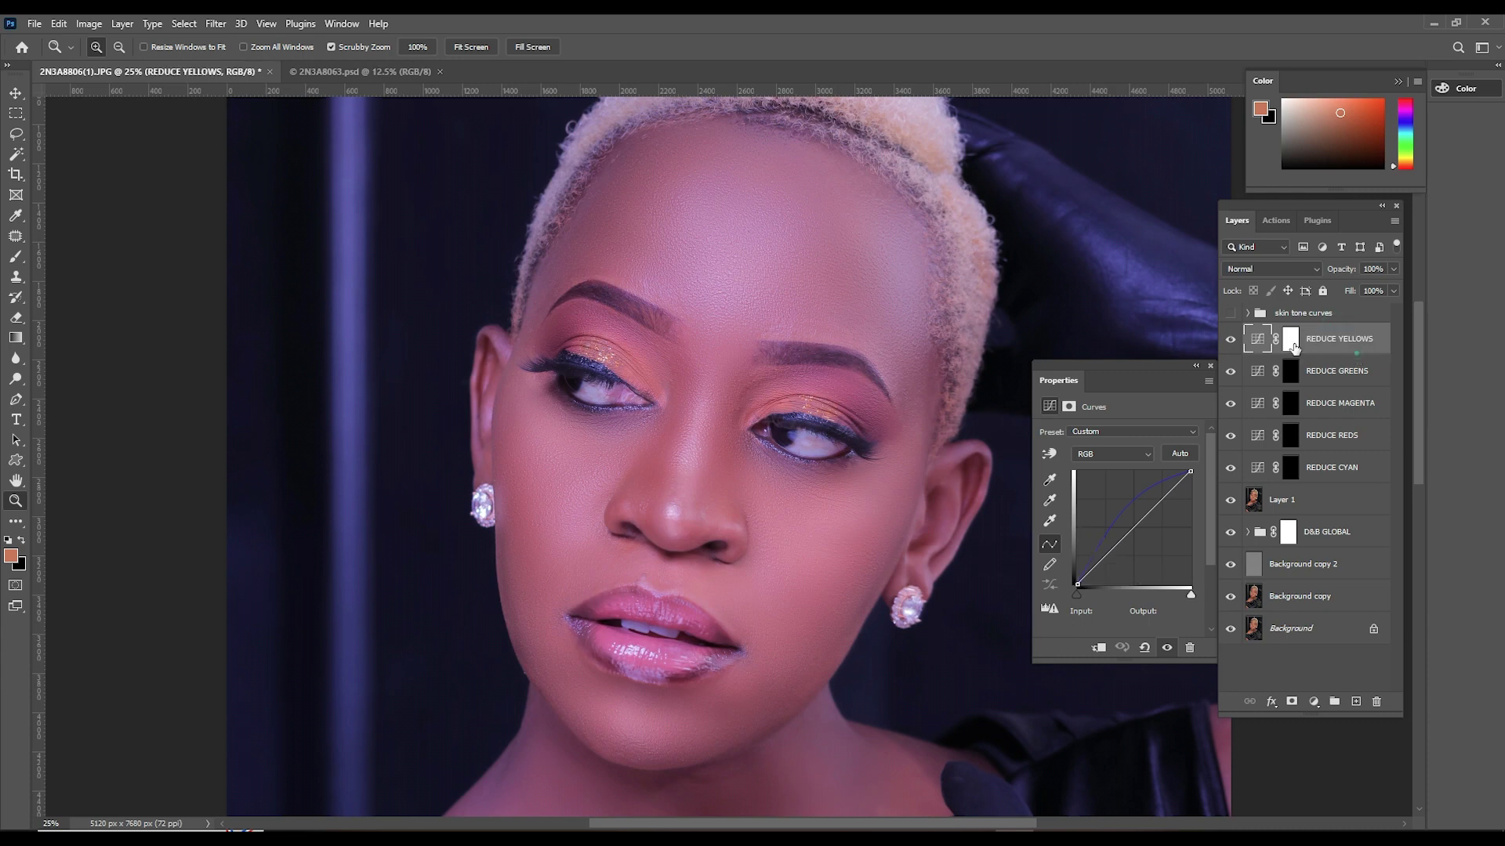
click(1291, 340)
key(ctrl+i)
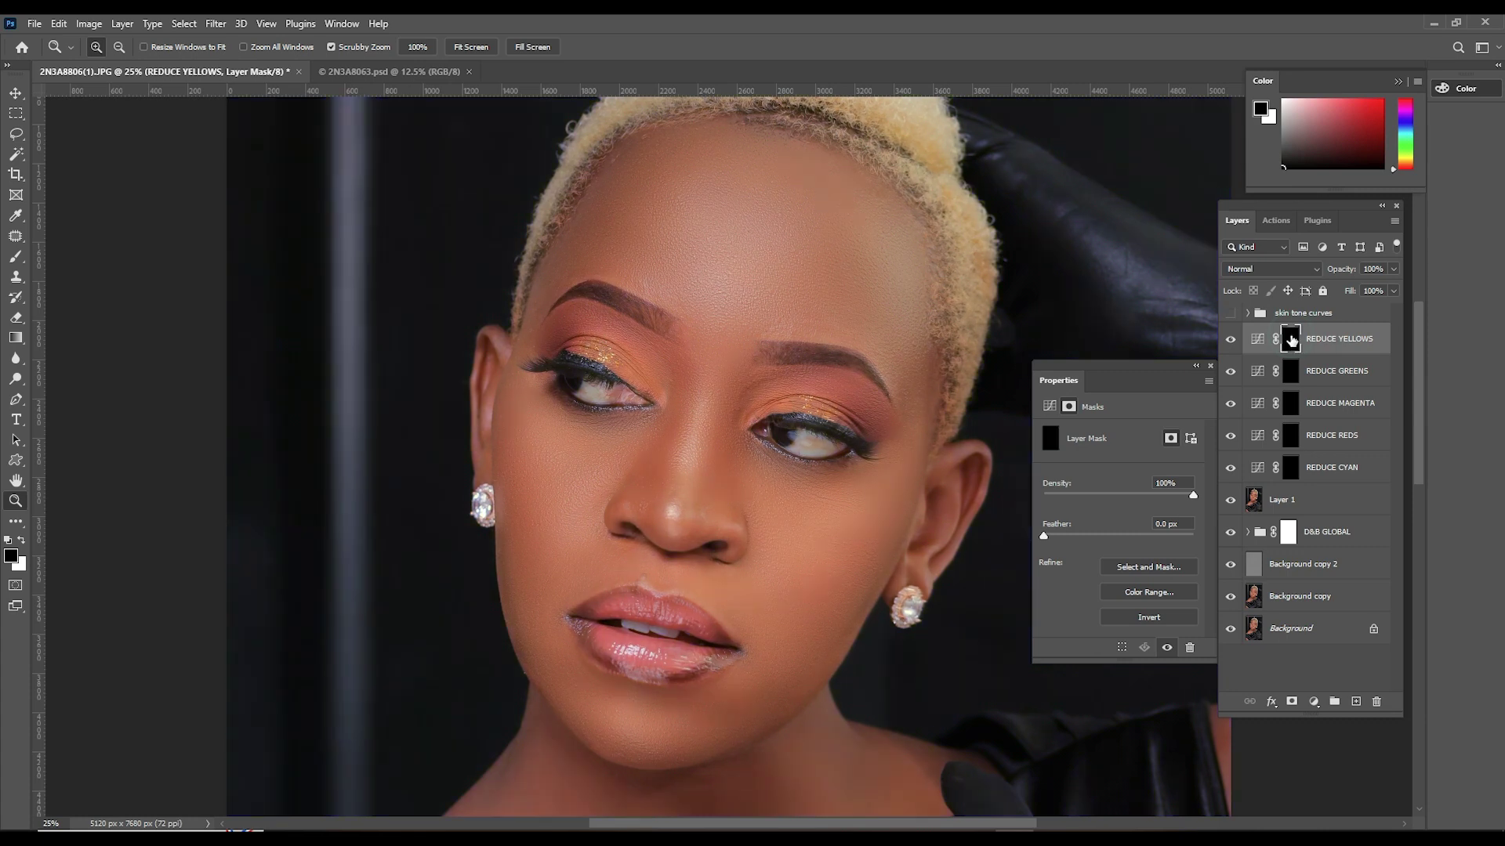
- Add a Curves adjustment layer above REDUCE YELLOWS and lower its Blue channel curve to input 162, output 112
click(1314, 702)
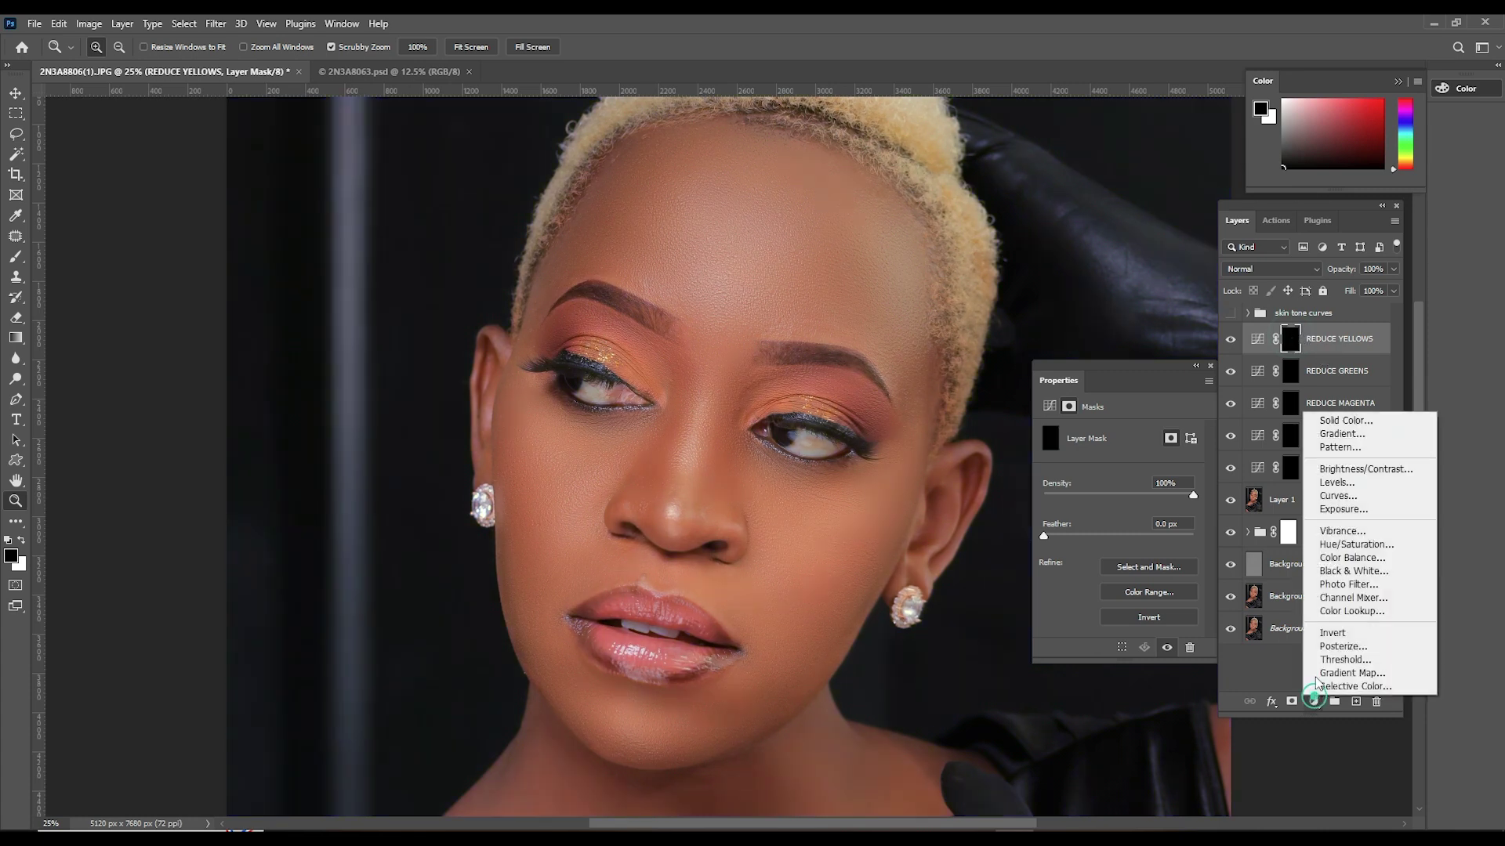
click(1340, 496)
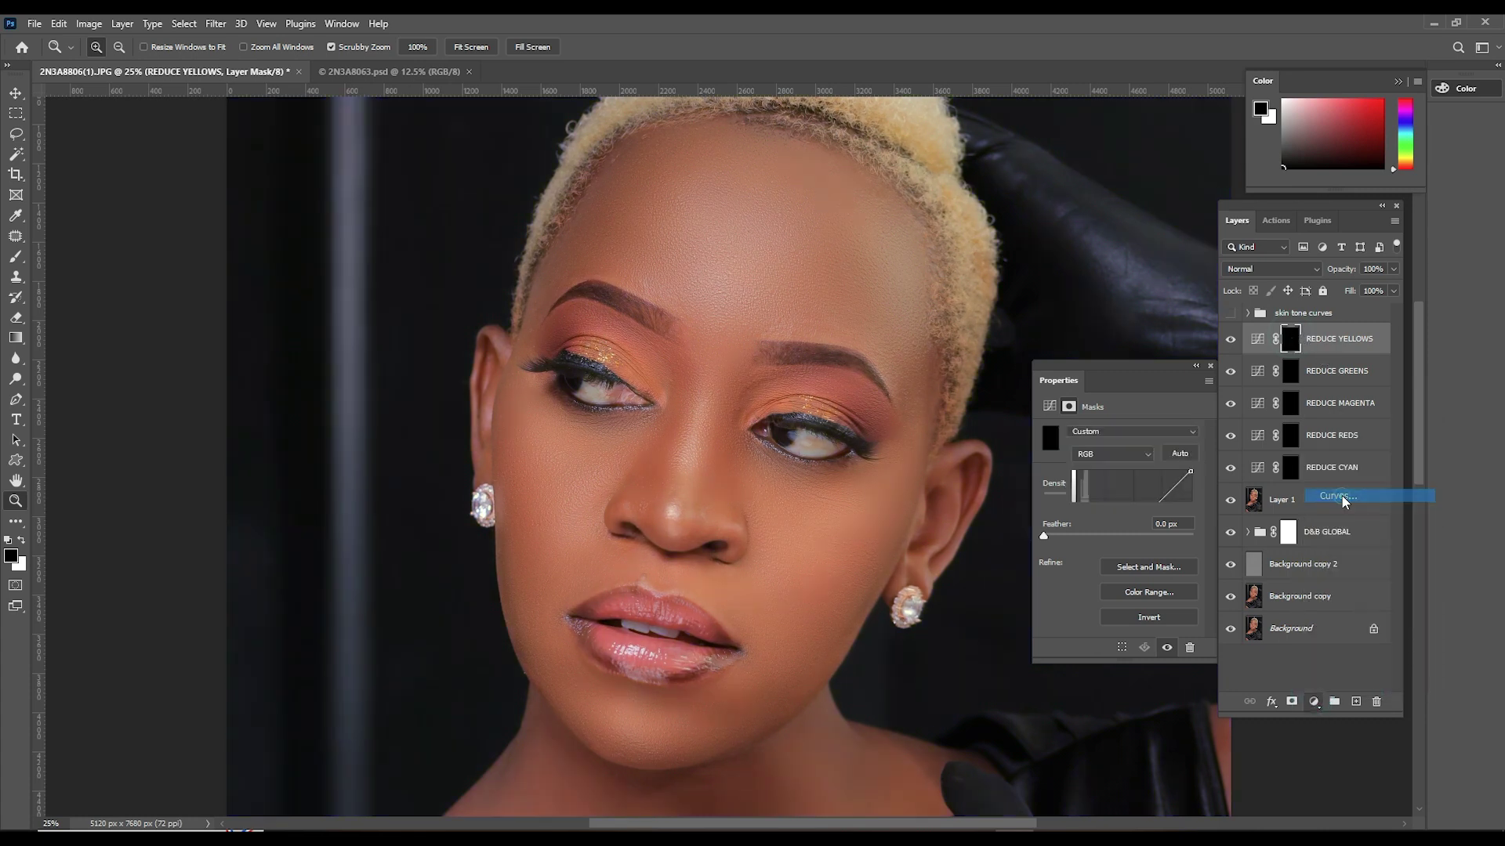
click(1129, 454)
click(1120, 503)
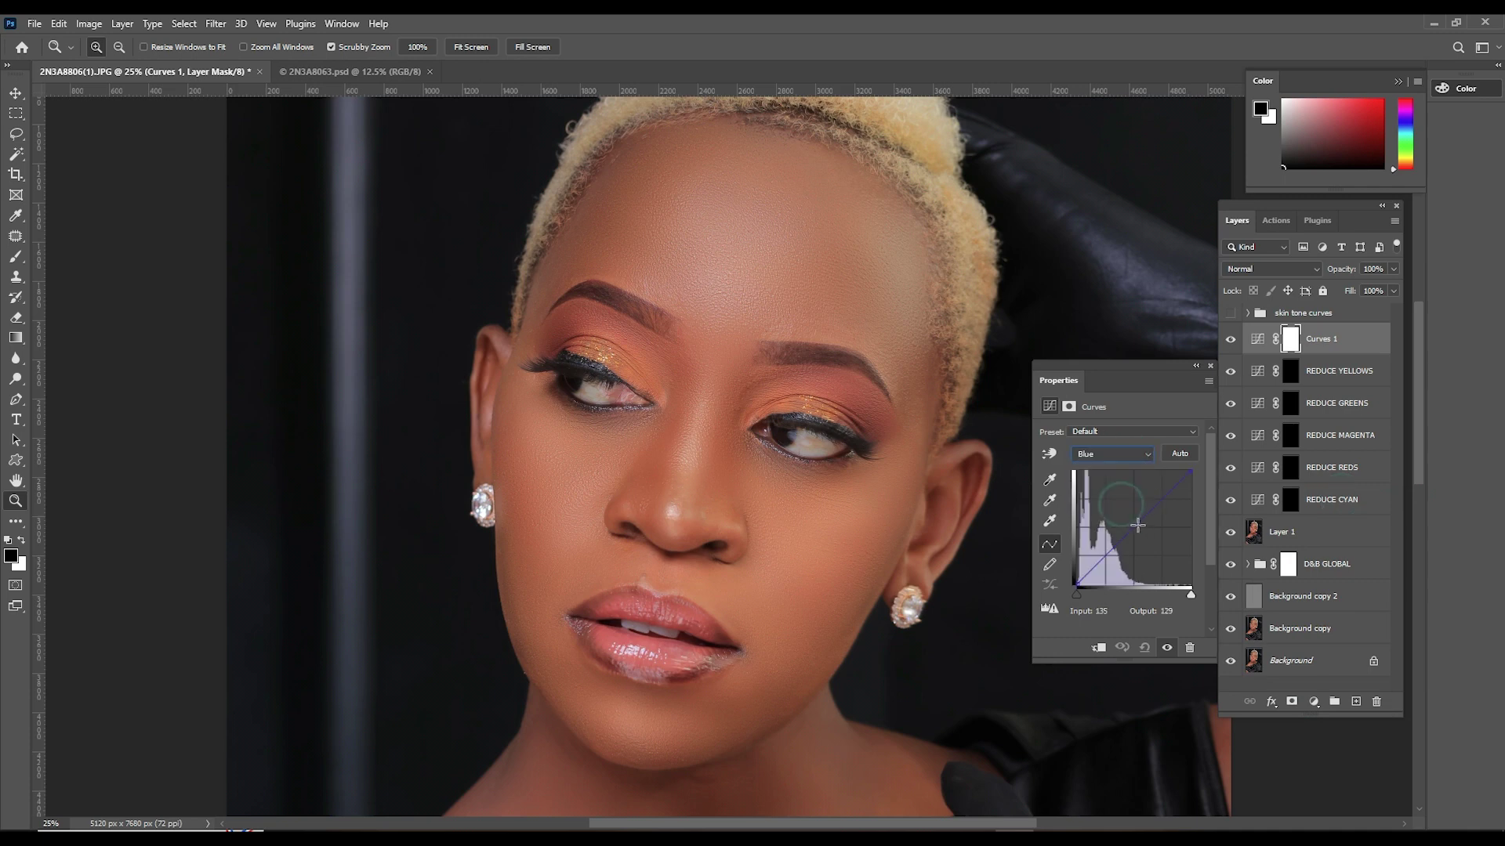
drag(1140, 514, 1149, 535)
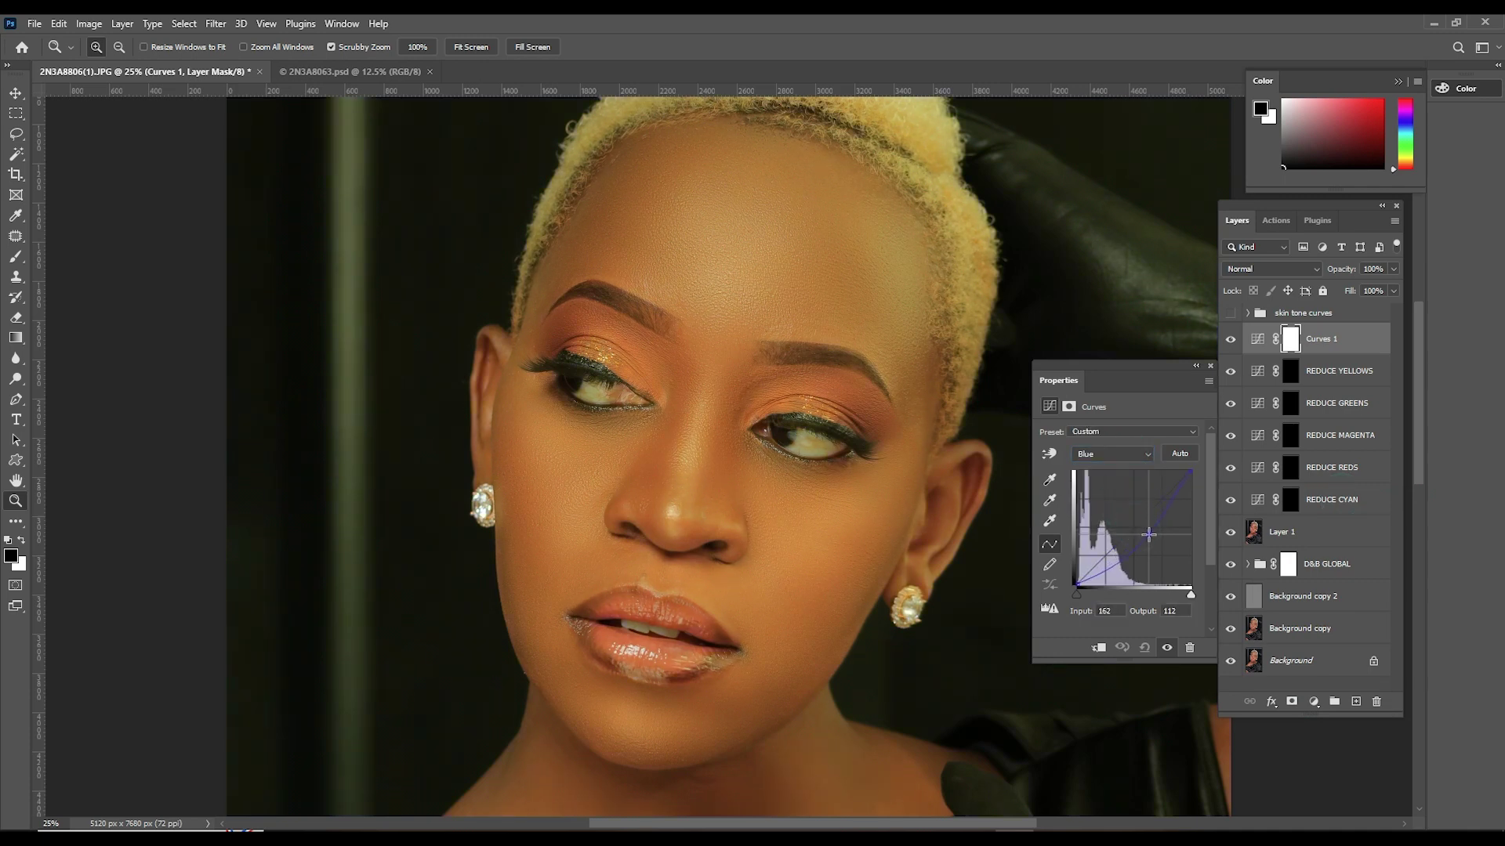
- Rename the new curves layer REDUCE BLUES and invert its layer mask to black
double_click(1321, 338)
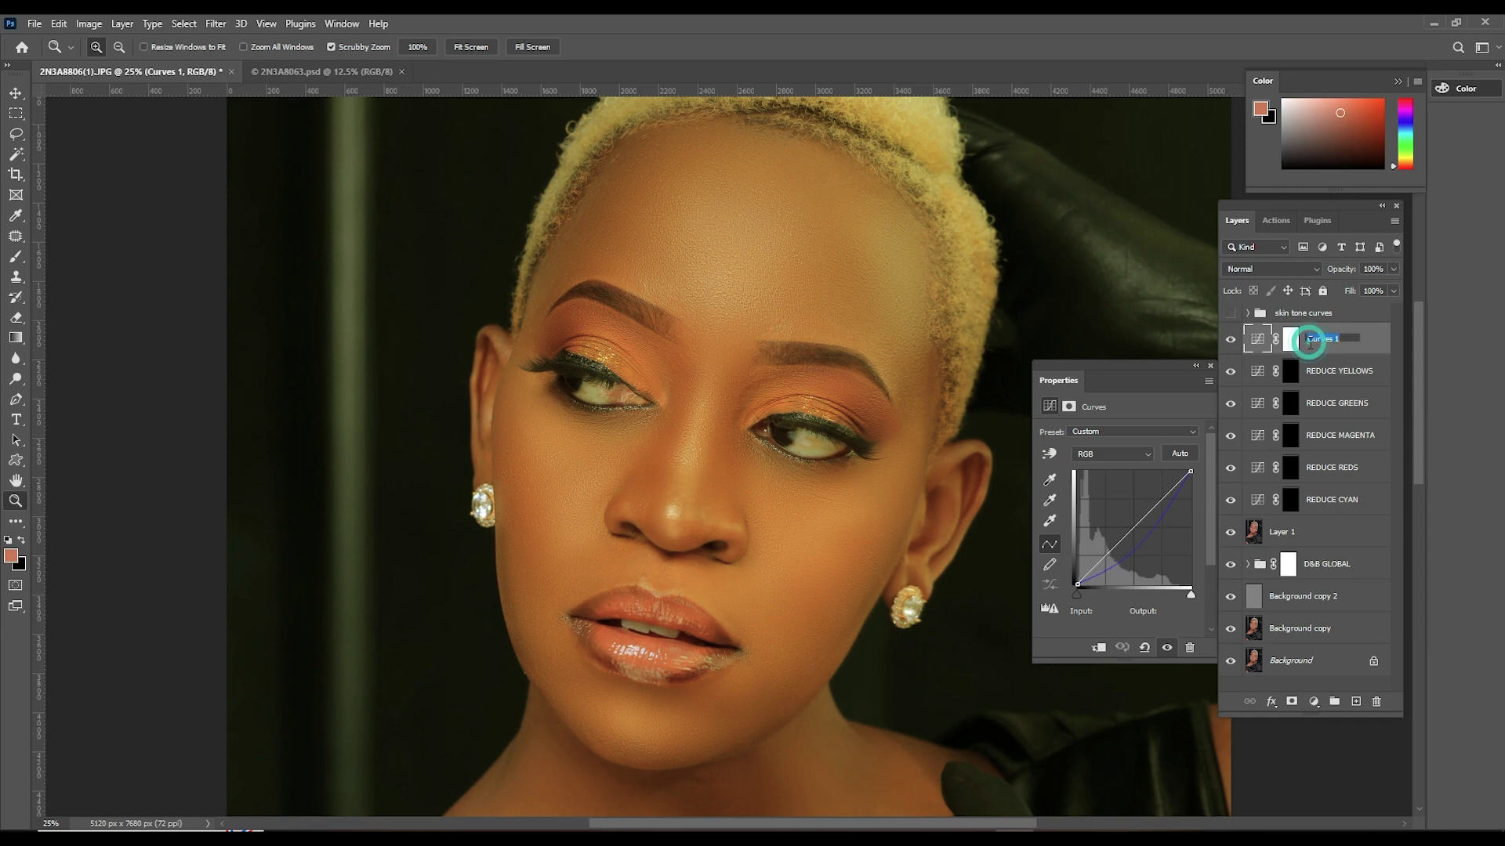
text(REDUCE BLUES)
click(1289, 339)
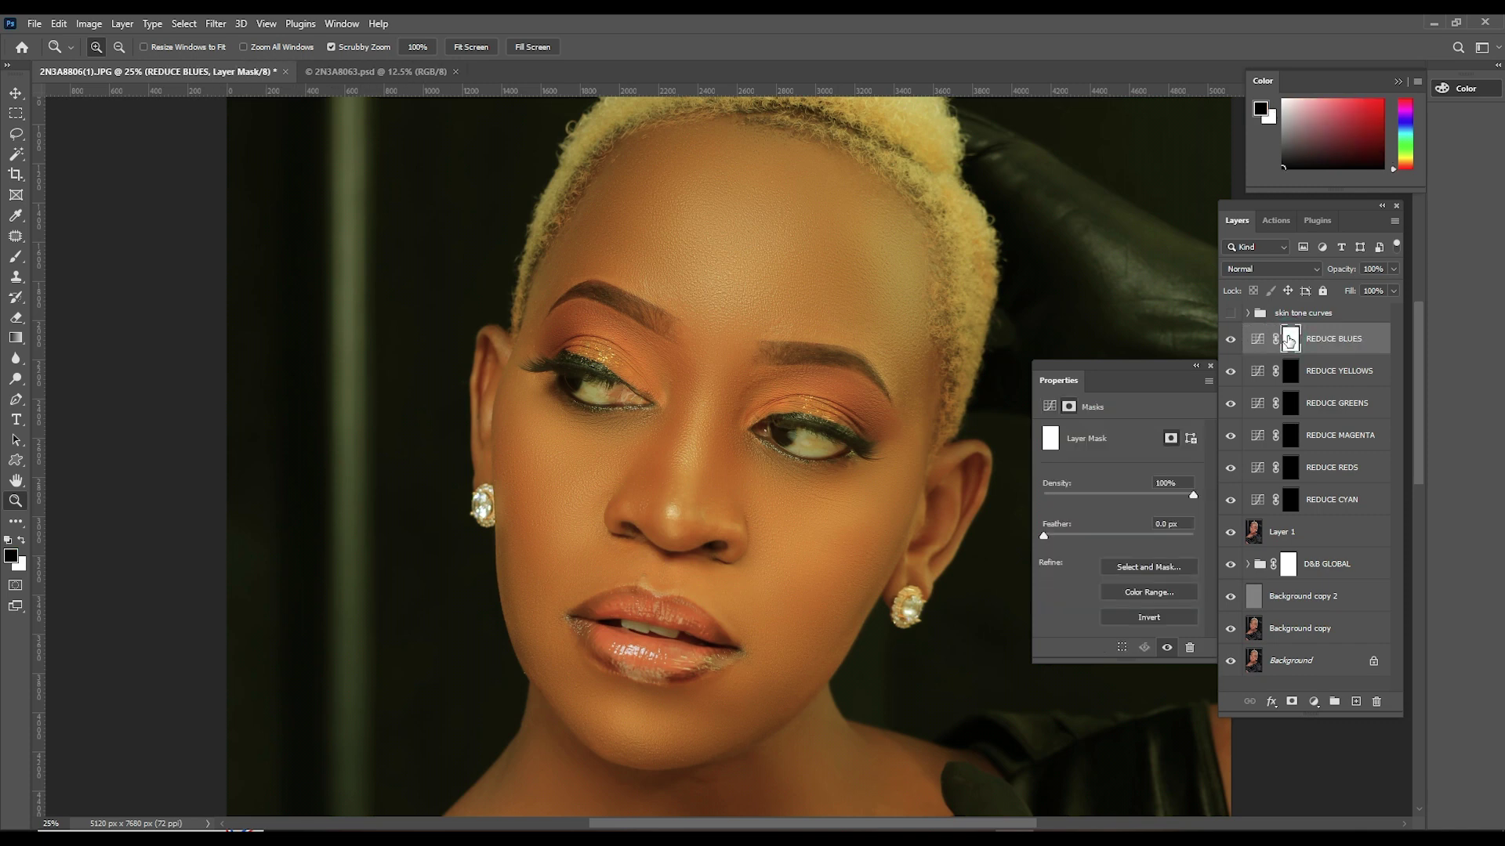
key(ctrl+i)
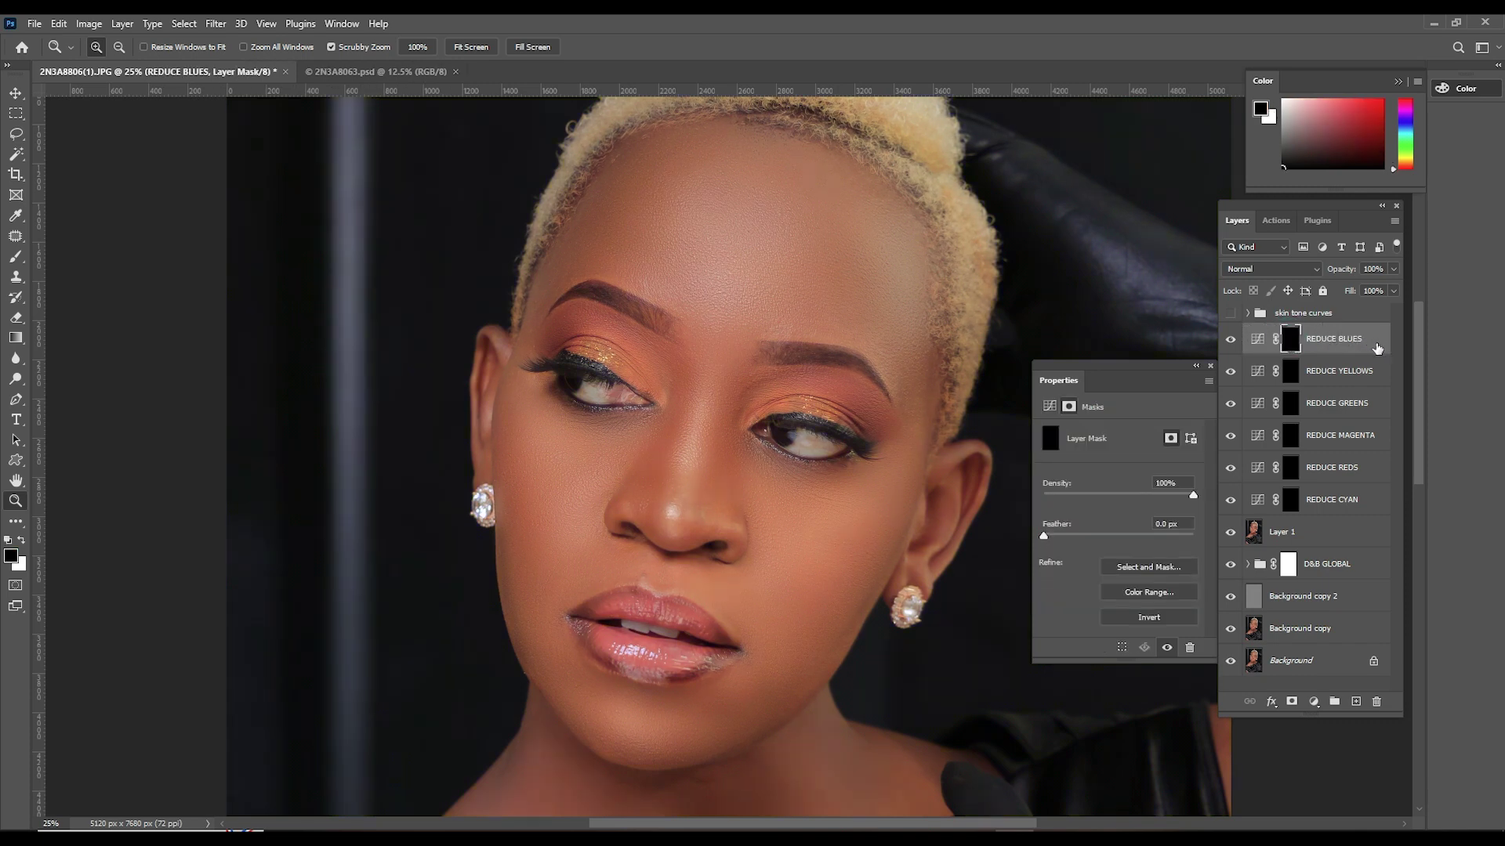
- Group the six REDUCE curves layers, name the group SKIN TONES CURVES and expand it
shift+click(1358, 508)
drag(1358, 507, 1334, 700)
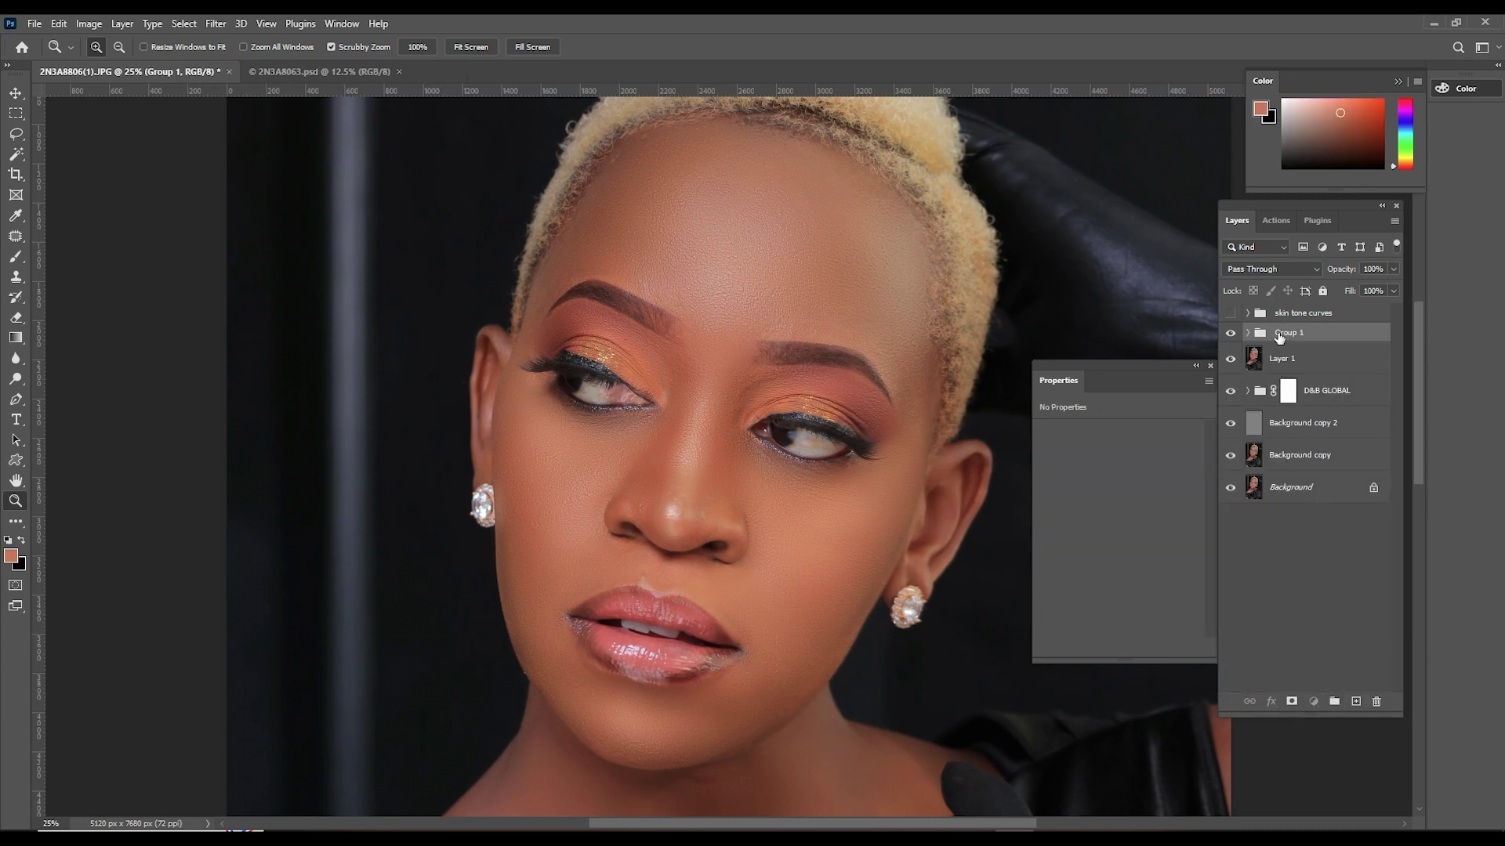
double_click(1280, 334)
key(Return)
click(1247, 333)
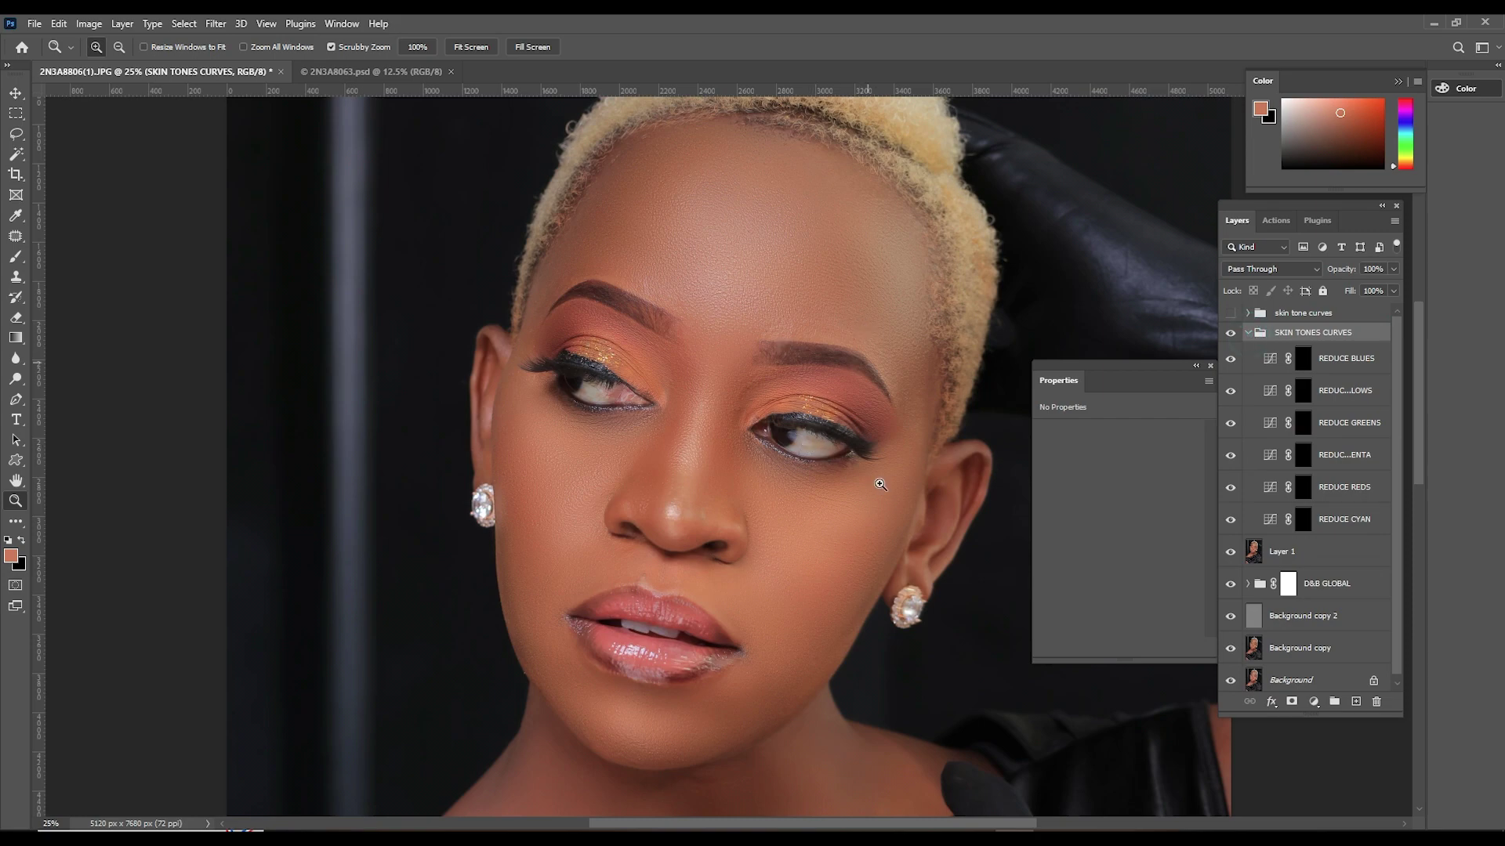
- Select the REDUCE MAGENTA layer mask and set up a white Soft Round brush of 259 px for painting around the eyes
click(750, 313)
mouse_move(855, 325)
mouse_down()
mouse_move(832, 268)
mouse_move(829, 322)
mouse_up()
click(848, 353)
click(849, 355)
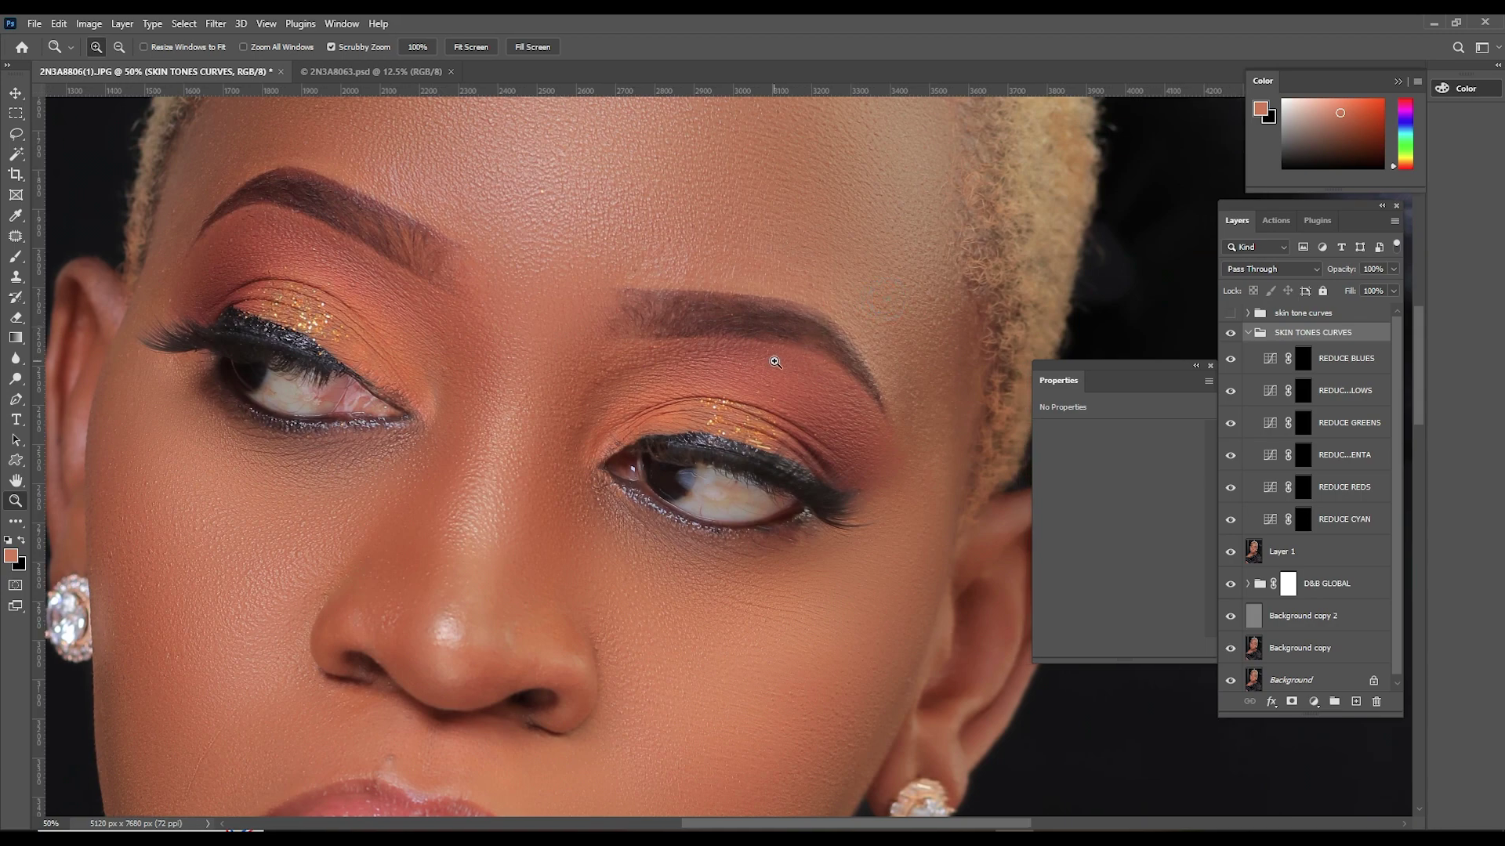
click(793, 395)
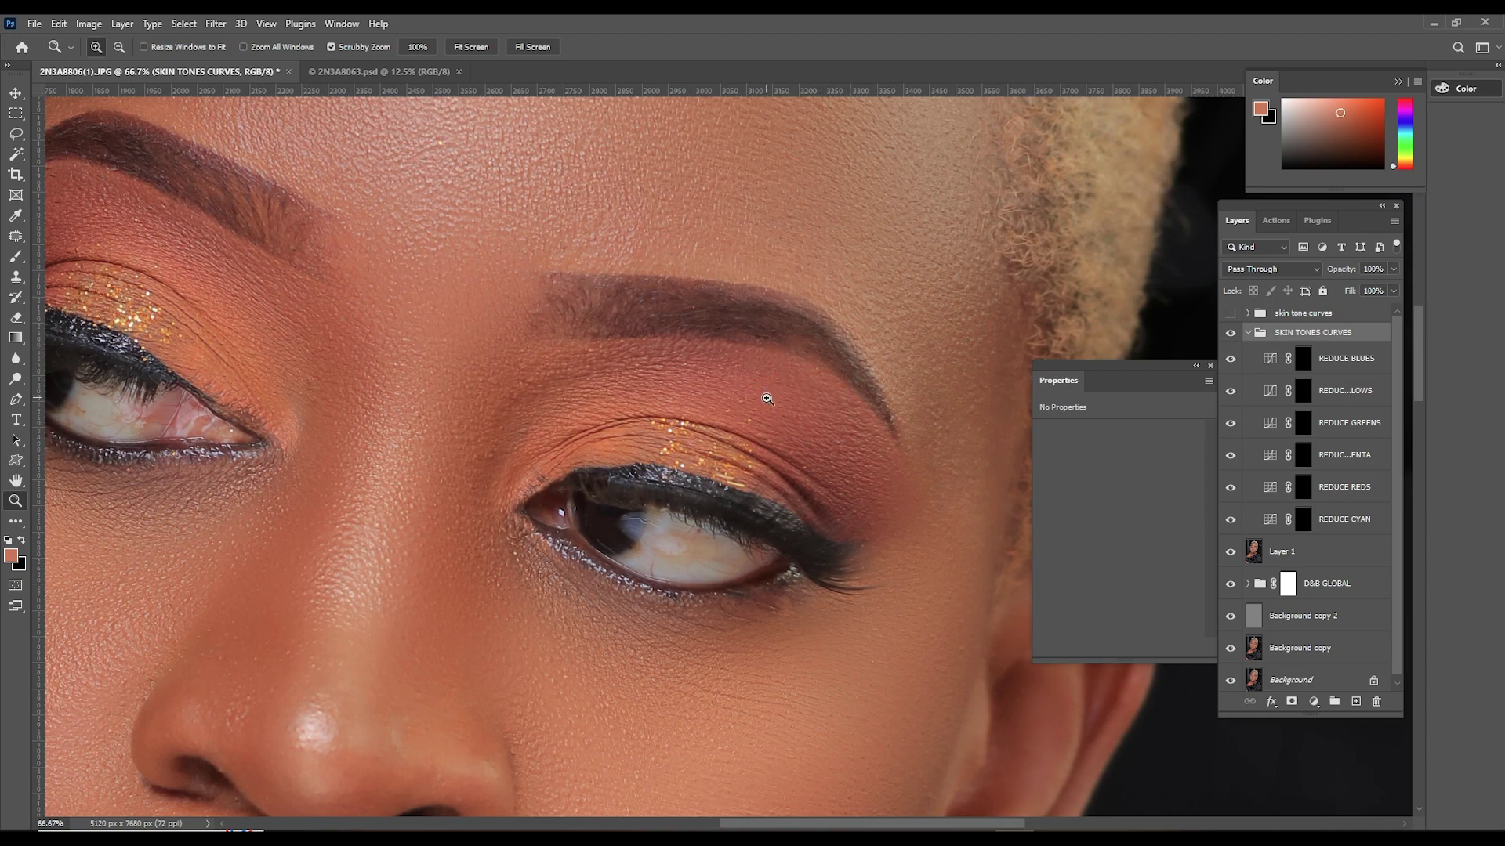
click(1305, 455)
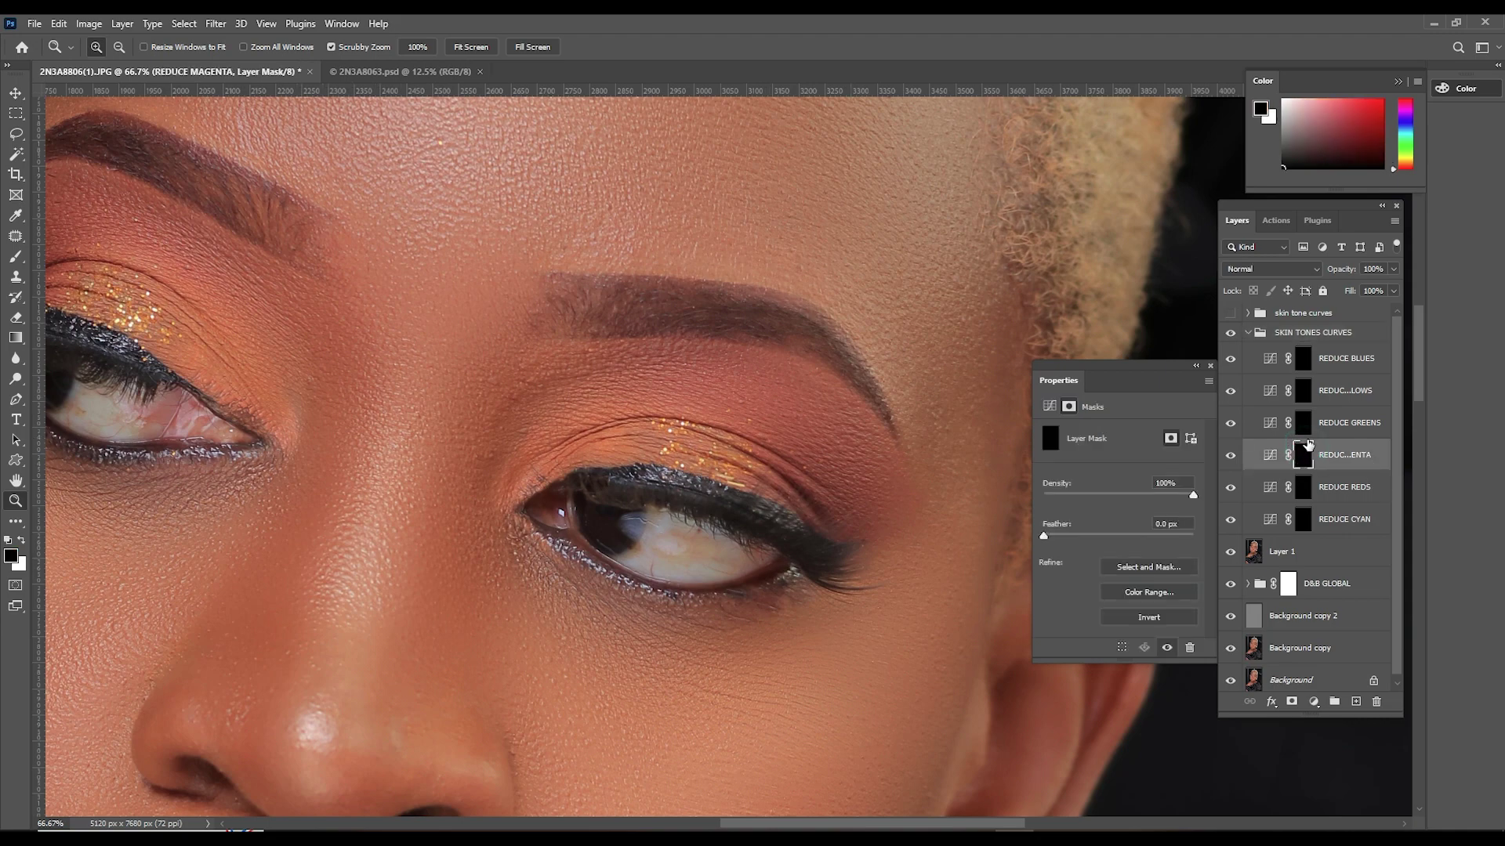
click(15, 260)
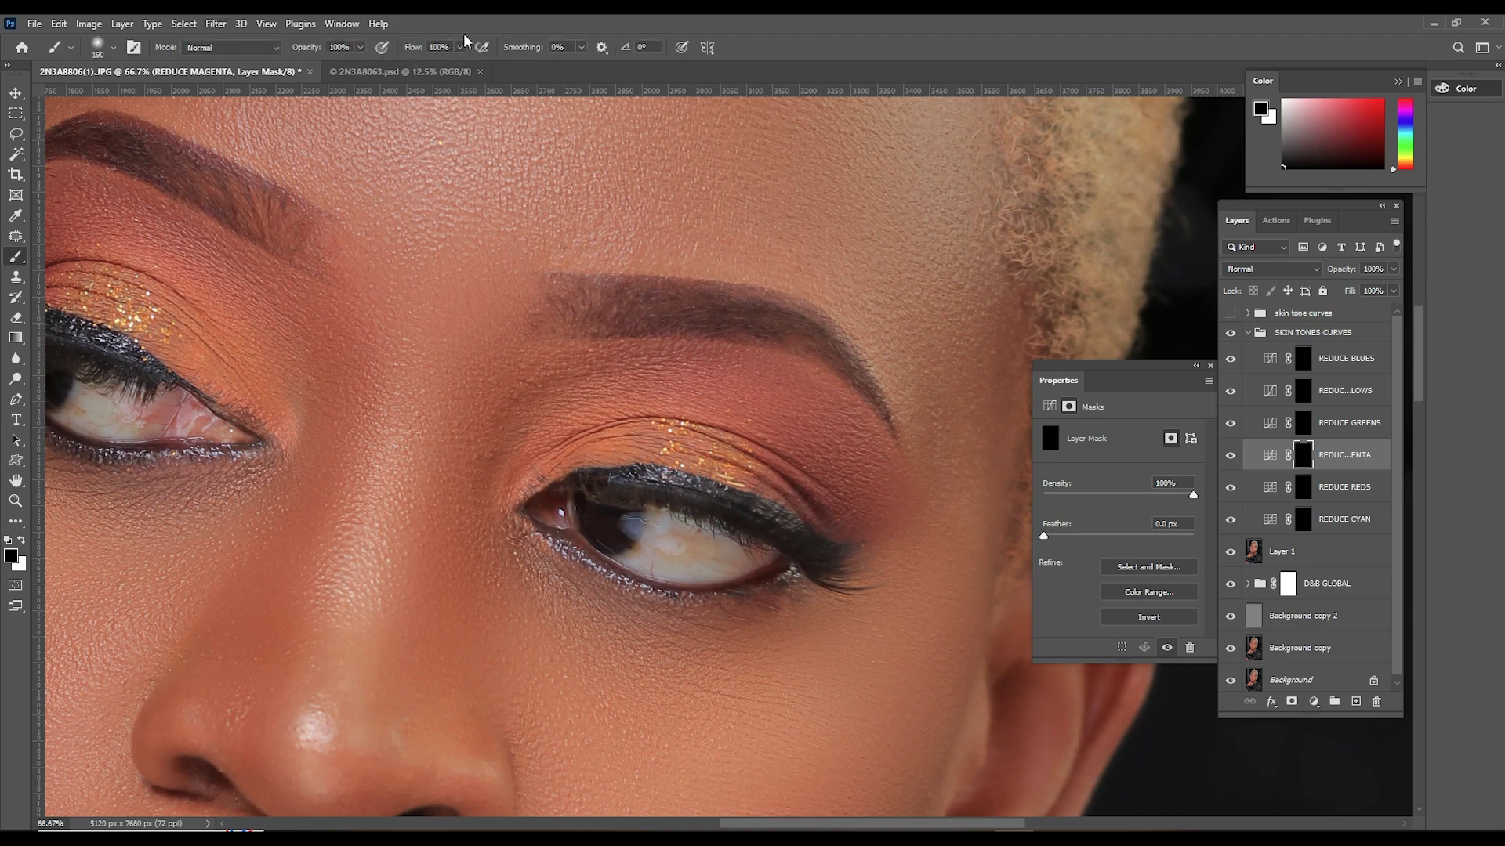
click(17, 540)
right_click(693, 394)
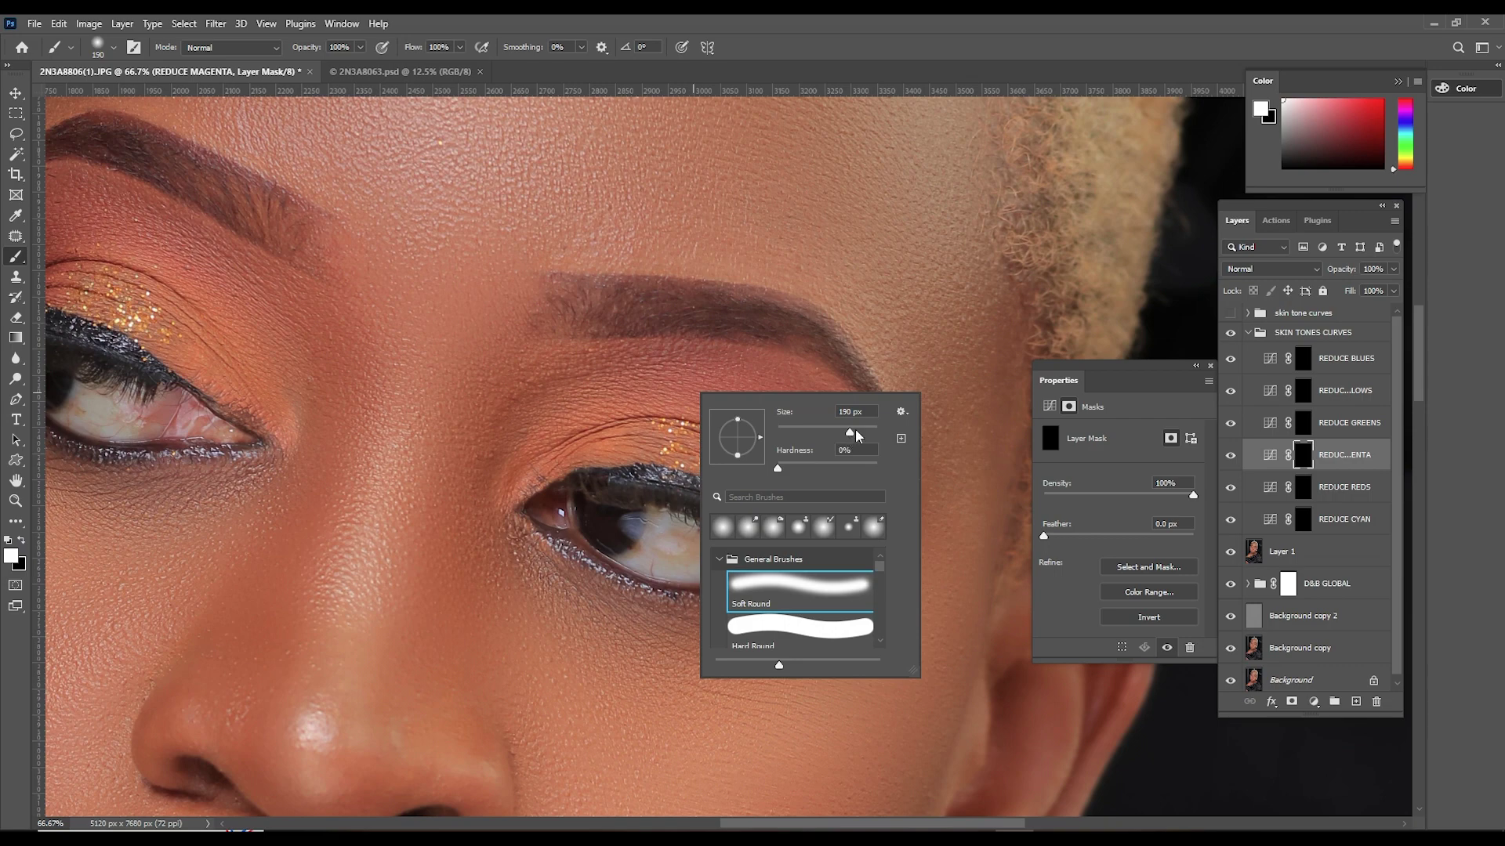
click(856, 430)
key(Return)
- Try painting white at 100% flow on the REDUCE MAGENTA mask over her left upper eyelid, and undo the stroke
mouse_move(668, 377)
mouse_down()
mouse_move(786, 402)
mouse_move(845, 445)
mouse_move(873, 497)
mouse_up()
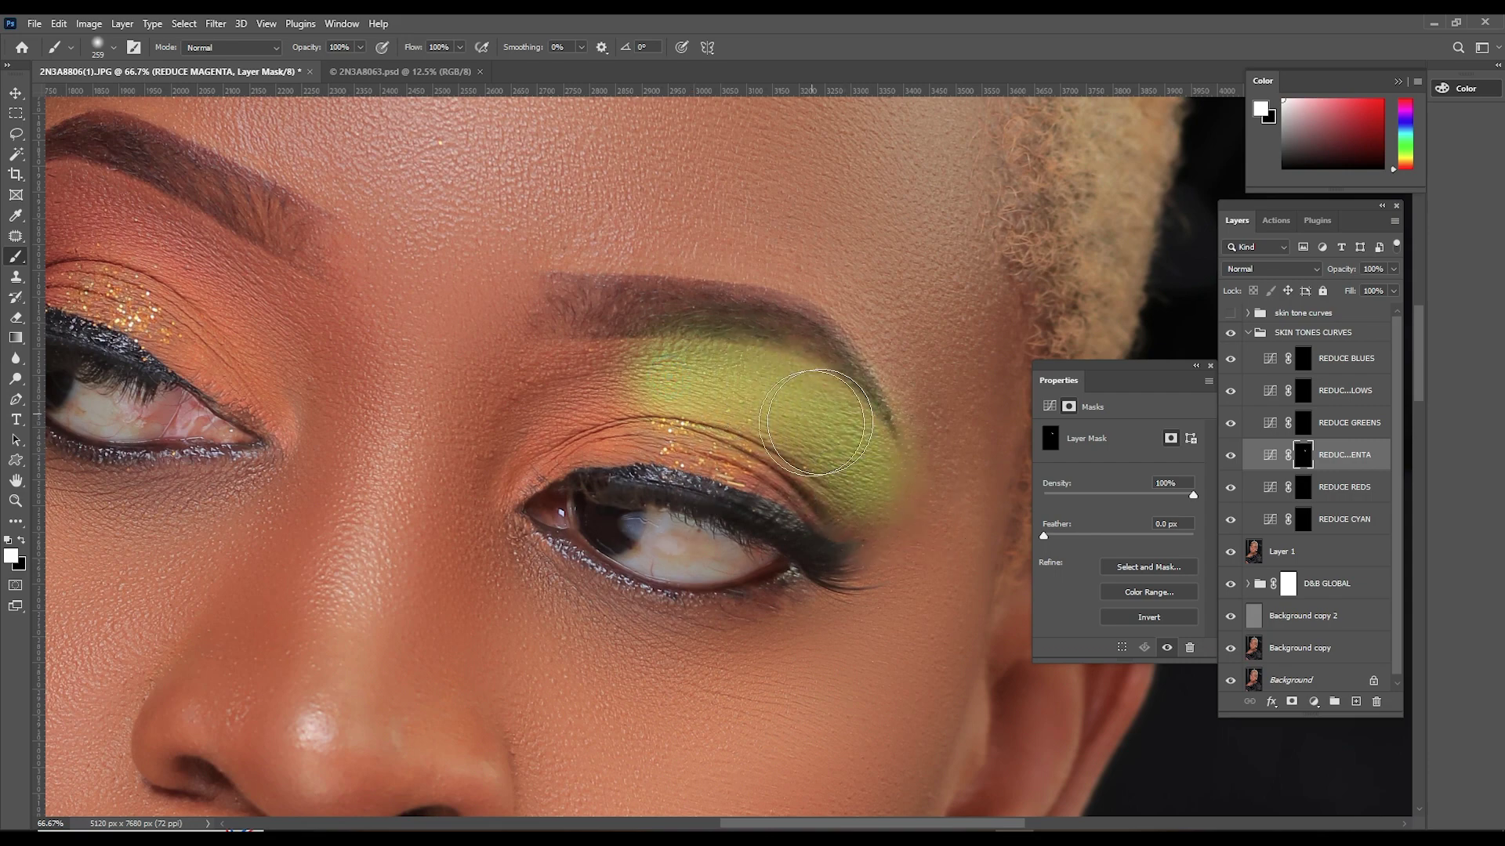
key(ctrl+z)
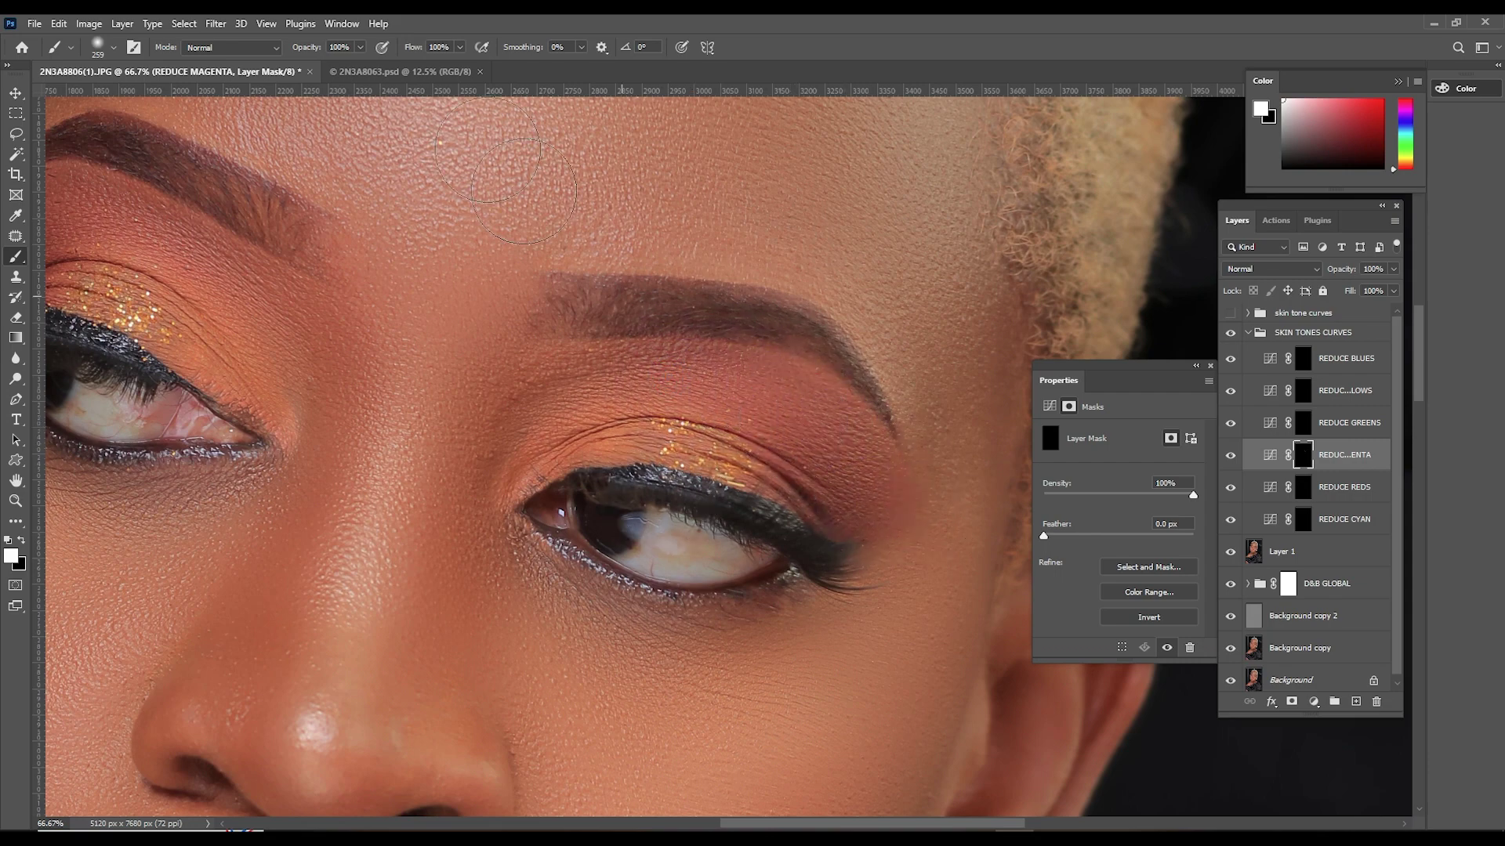
- Set the brush flow to 2%, paint white over her left upper eyelid on the REDUCE MAGENTA mask and compare with the layer hidden
double_click(437, 47)
text(2)
mouse_move(683, 387)
mouse_down()
mouse_move(771, 416)
mouse_move(839, 502)
mouse_up()
mouse_move(776, 390)
mouse_down()
mouse_move(835, 435)
mouse_move(905, 535)
mouse_up()
mouse_move(718, 394)
mouse_down()
mouse_move(909, 564)
mouse_move(881, 496)
mouse_up()
drag(739, 366, 580, 376)
mouse_move(873, 481)
mouse_down()
mouse_move(601, 387)
mouse_move(909, 419)
mouse_move(790, 427)
mouse_move(793, 470)
mouse_move(809, 374)
mouse_move(537, 410)
mouse_move(957, 528)
mouse_move(819, 444)
mouse_move(792, 444)
mouse_move(853, 247)
mouse_move(950, 401)
mouse_up()
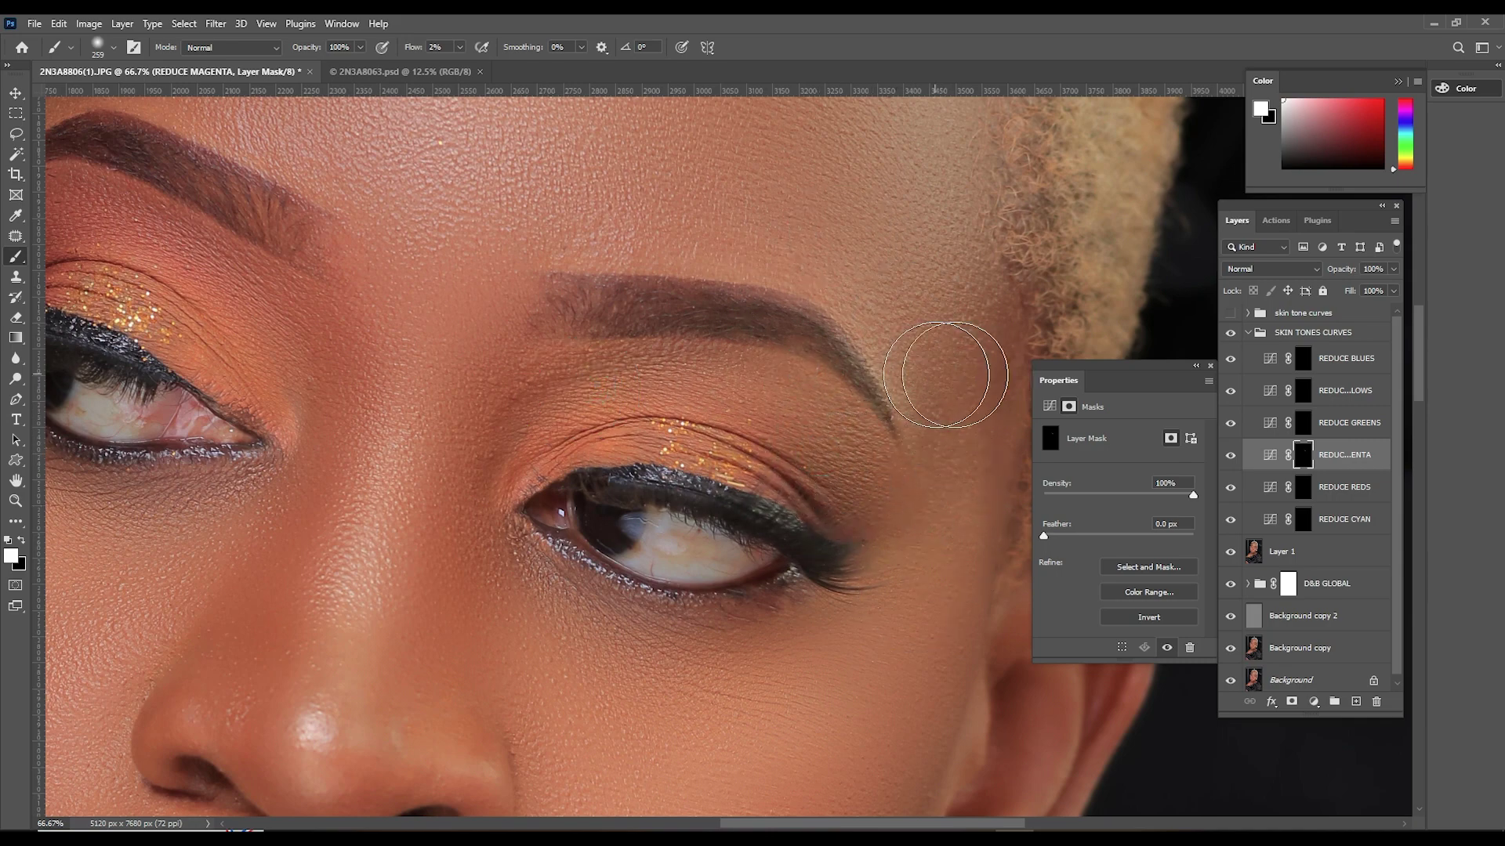
click(1227, 459)
click(1227, 458)
click(1227, 458)
click(1227, 458)
- Erase the magenta reduction over her left upper eyelid by painting black at 100% flow on the REDUCE MAGENTA mask
click(26, 543)
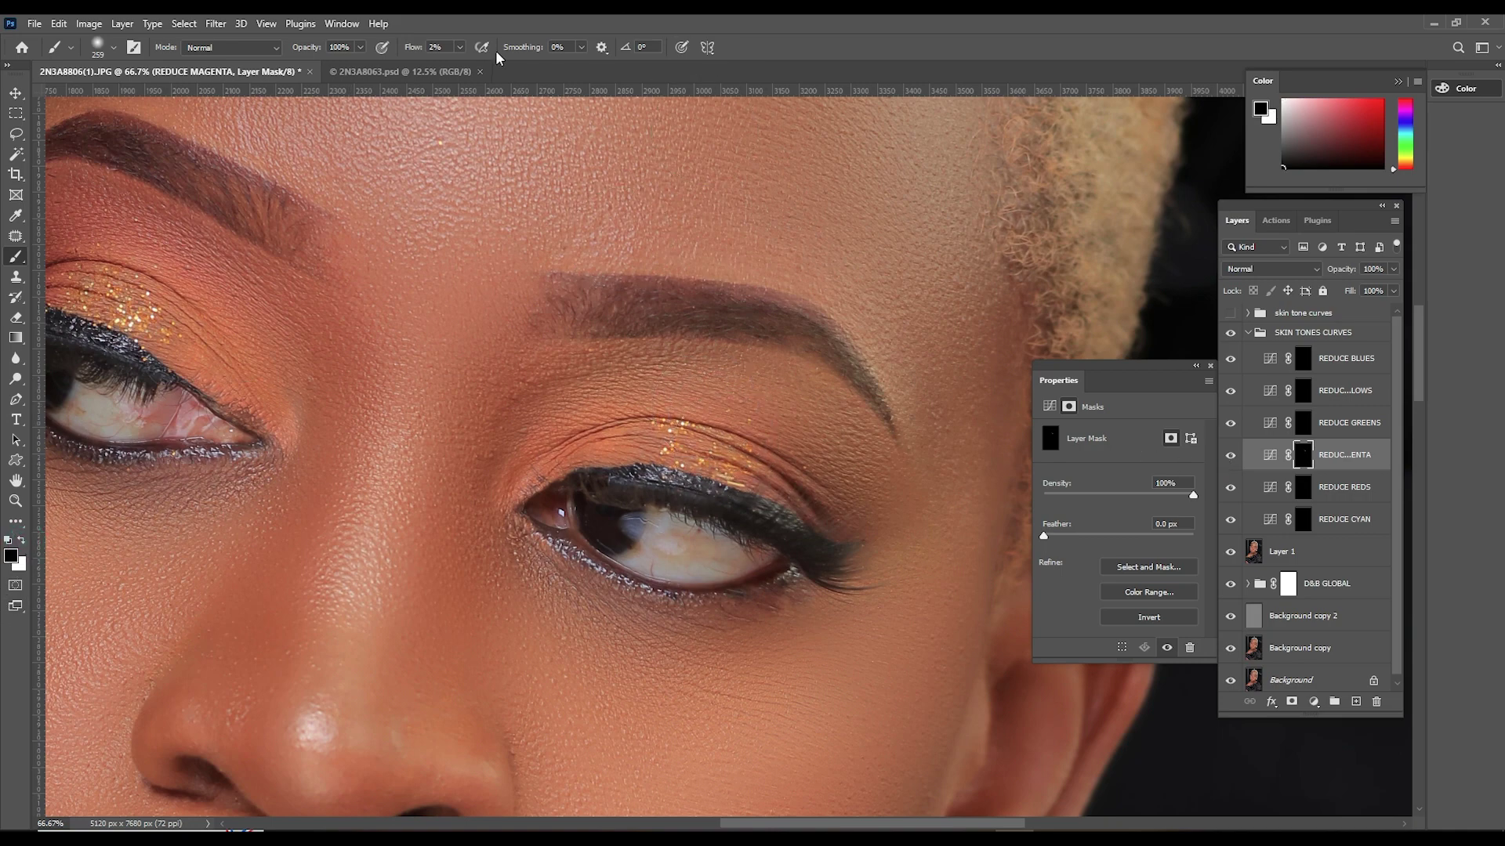
click(460, 47)
drag(460, 66, 535, 67)
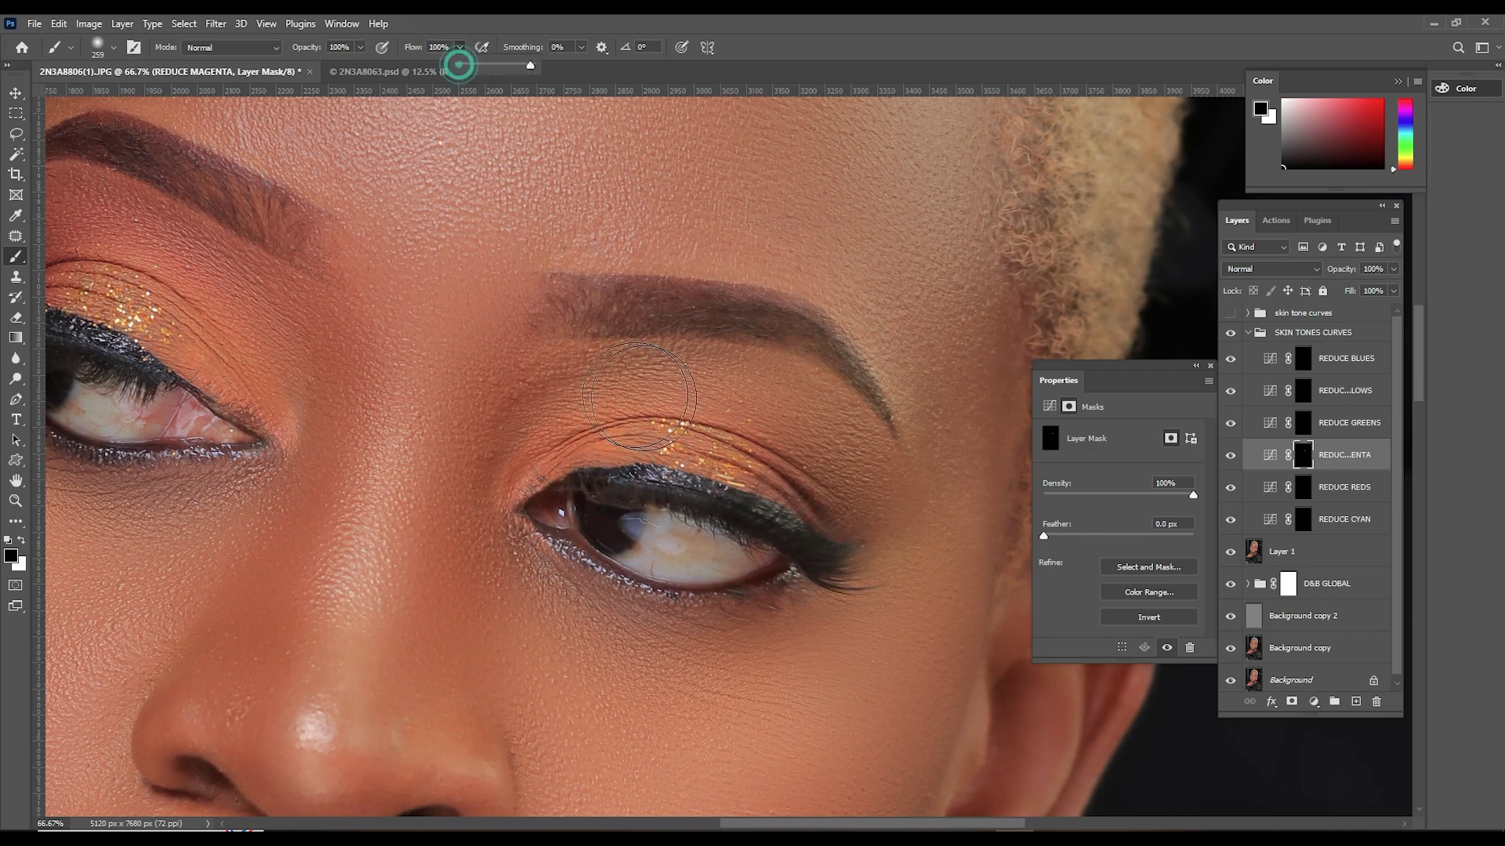
drag(593, 363, 948, 508)
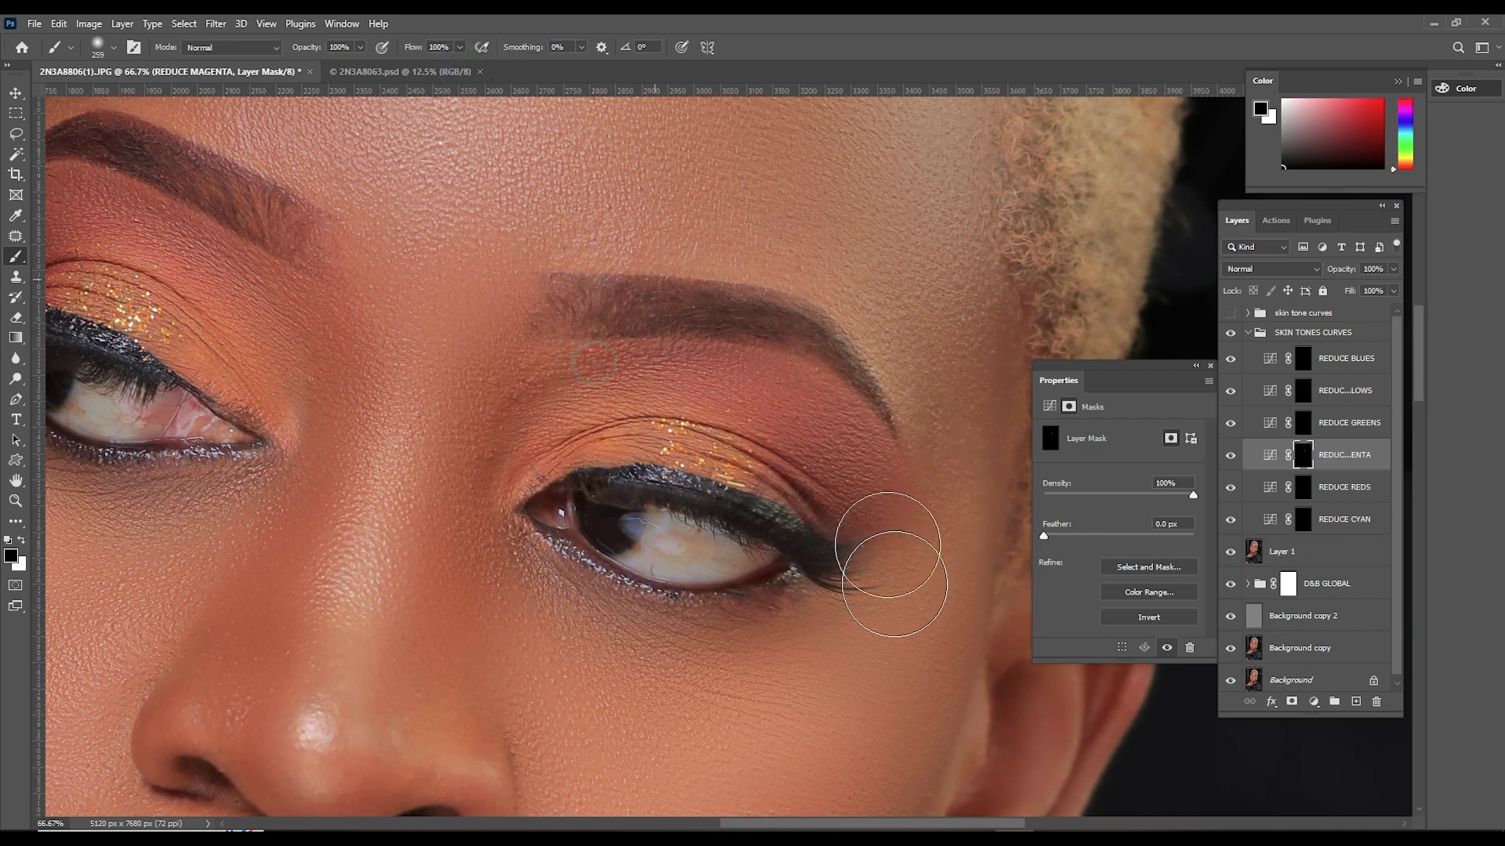
mouse_move(753, 377)
mouse_down()
mouse_move(818, 417)
mouse_move(788, 471)
mouse_move(801, 417)
mouse_move(741, 441)
mouse_move(886, 512)
mouse_move(885, 456)
mouse_move(948, 554)
mouse_move(904, 523)
mouse_move(925, 592)
mouse_up()
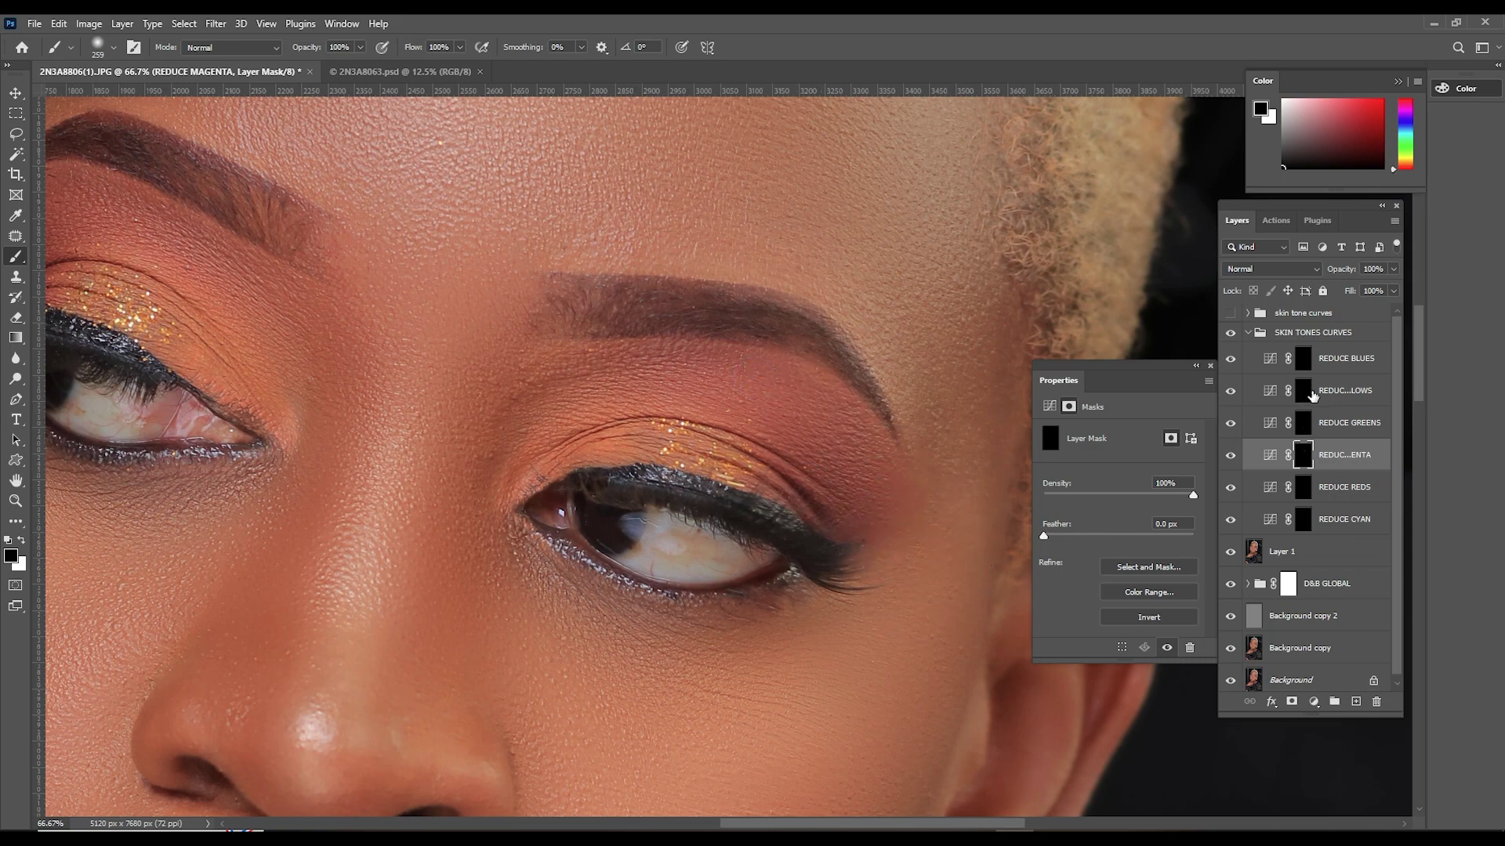
- Select the REDUCE YELLOWS layer mask and set up a white brush with 2% flow and 127 px size
mouse_move(627, 484)
mouse_down()
mouse_move(620, 449)
mouse_move(611, 464)
mouse_move(589, 452)
mouse_move(630, 451)
mouse_up()
drag(1216, 337, 1180, 339)
click(1337, 397)
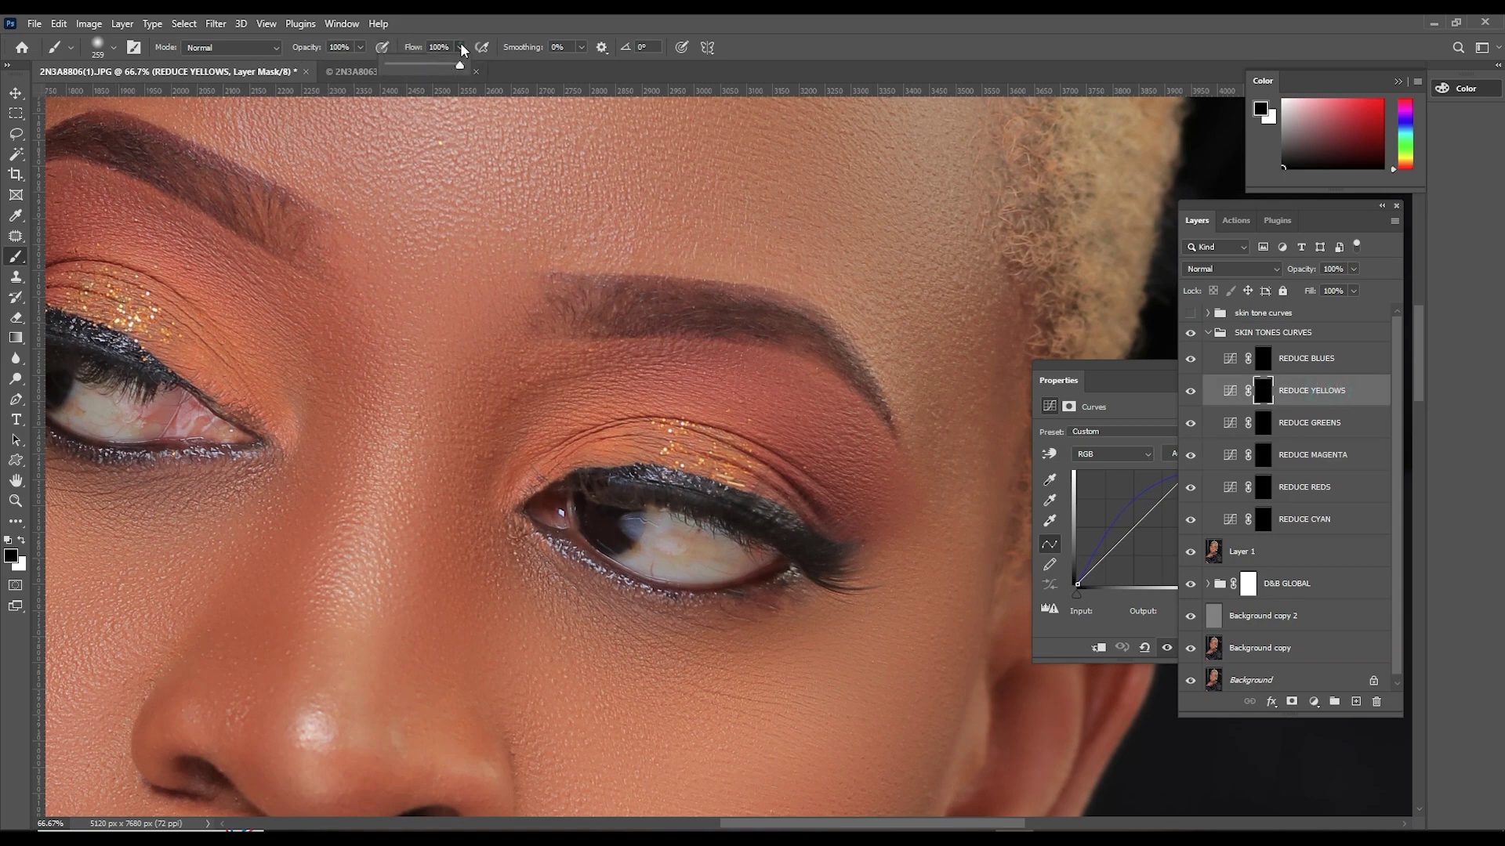
drag(460, 47, 391, 65)
click(431, 46)
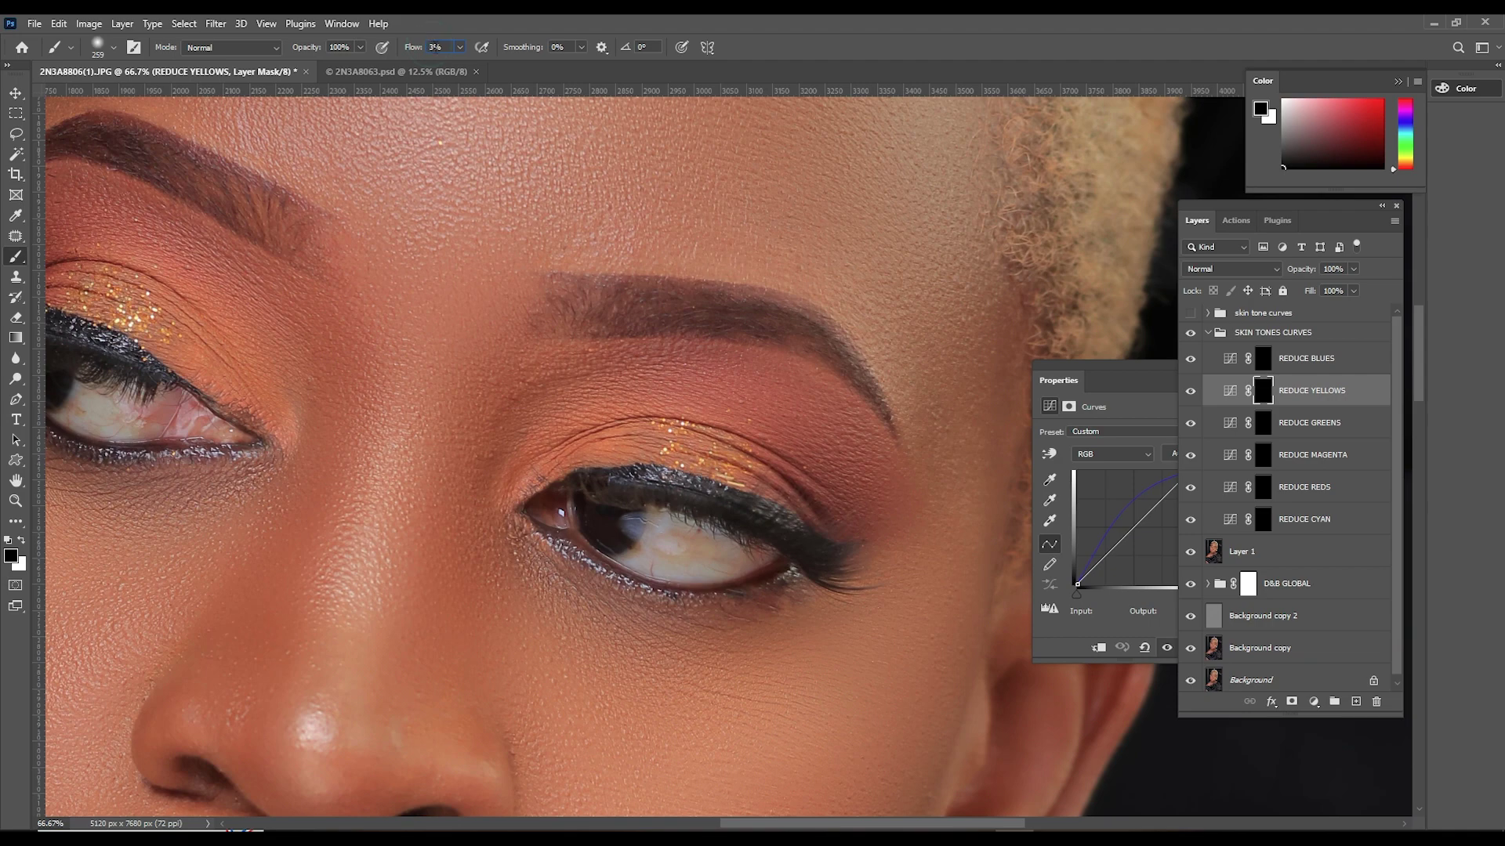
double_click(434, 47)
right_click(764, 475)
click(797, 474)
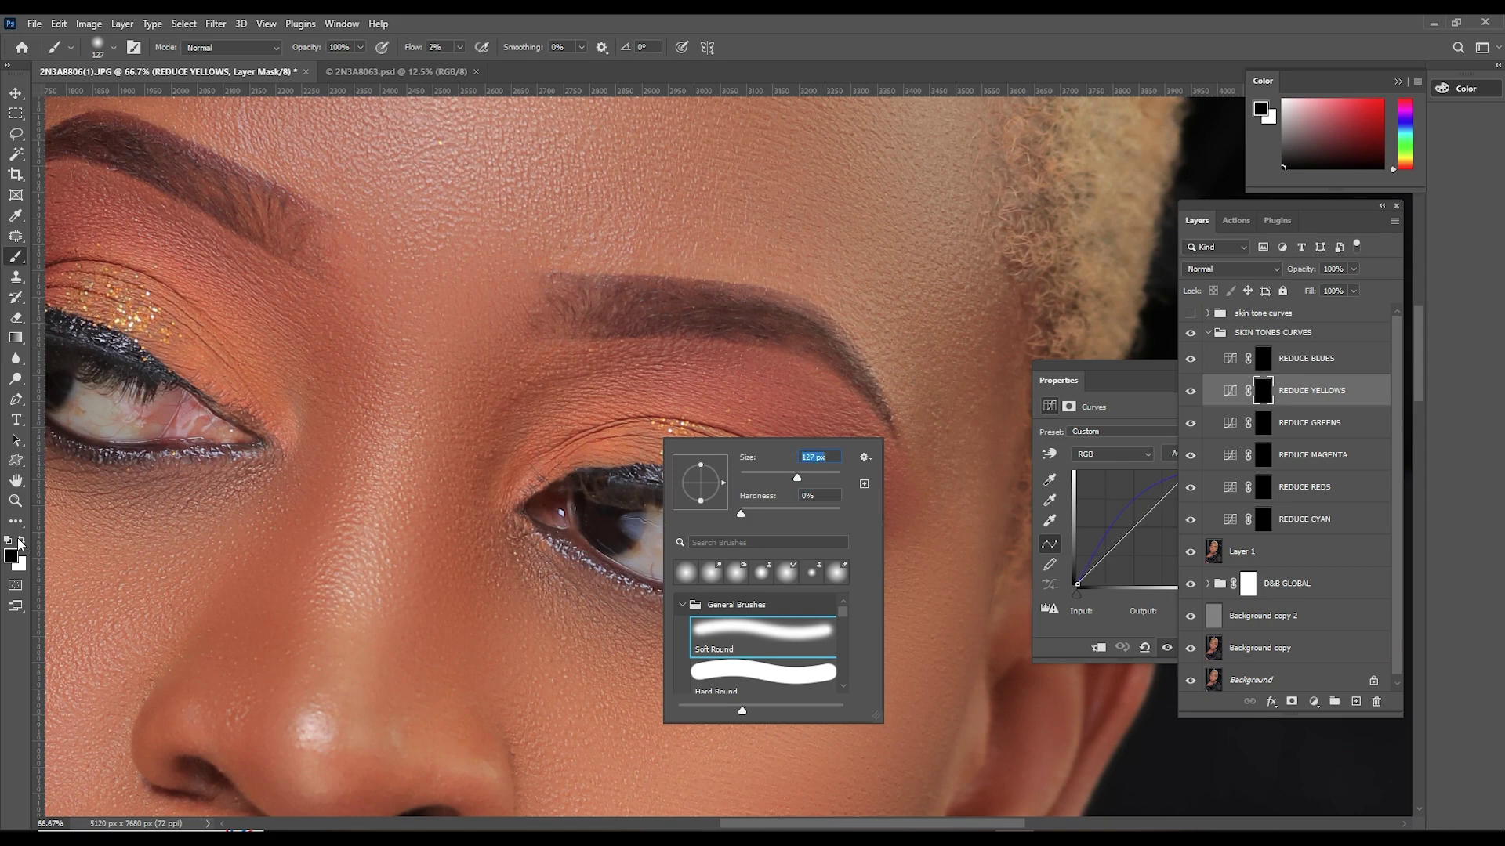
click(22, 541)
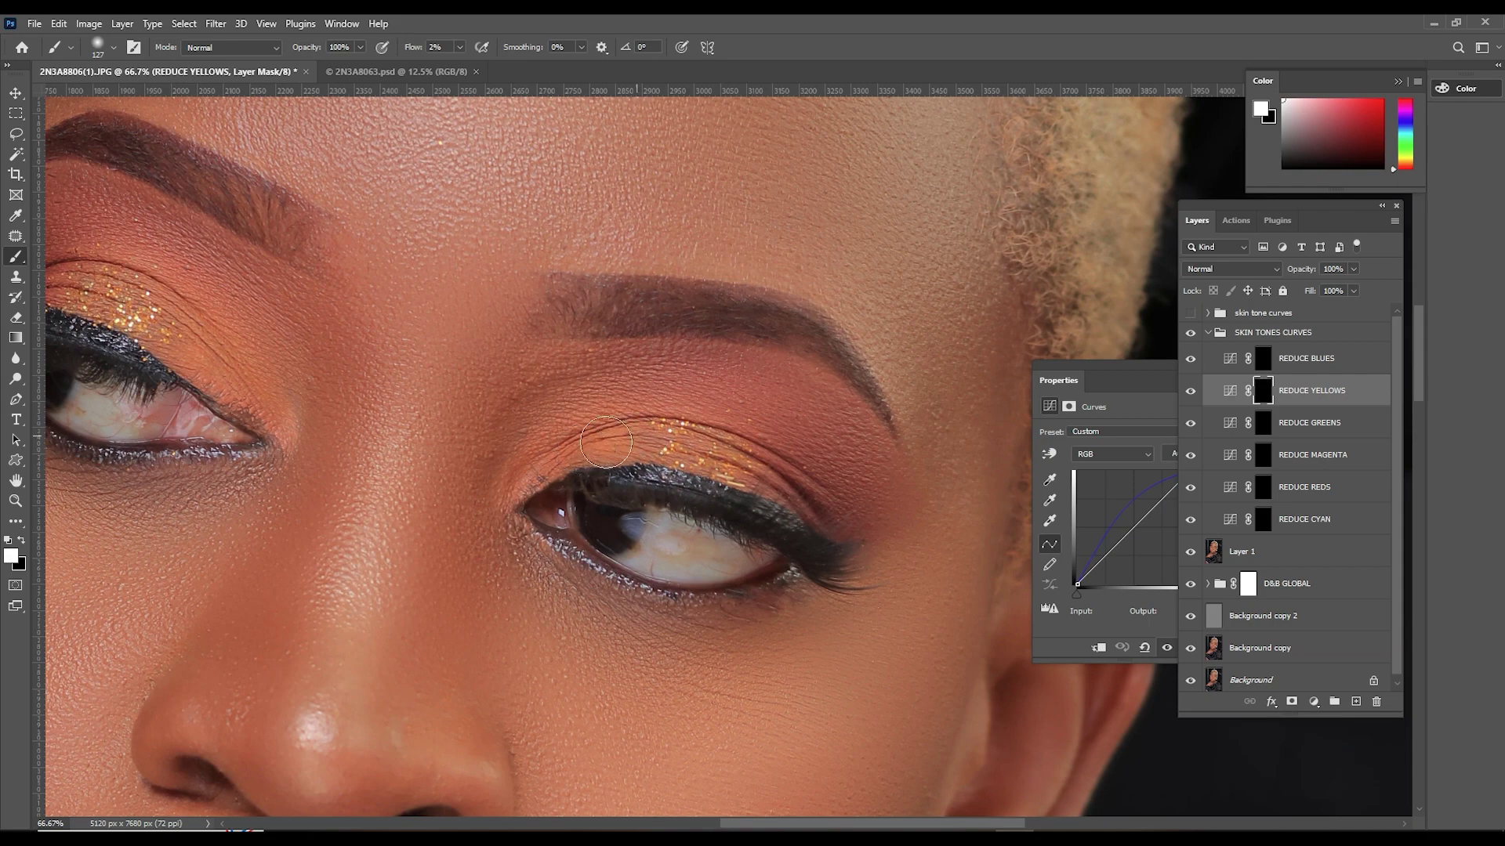
- Paint white on the REDUCE YELLOWS mask over the orange eyeshadow on her left eyelid
mouse_move(663, 431)
mouse_down()
mouse_move(584, 464)
mouse_move(722, 421)
mouse_up()
mouse_move(584, 467)
mouse_down()
mouse_move(545, 462)
mouse_move(580, 423)
mouse_move(545, 466)
mouse_move(600, 462)
mouse_up()
mouse_move(703, 459)
mouse_down()
mouse_move(768, 479)
mouse_move(768, 462)
mouse_up()
drag(640, 461, 774, 489)
mouse_move(665, 455)
mouse_down()
mouse_move(598, 439)
mouse_move(561, 471)
mouse_up()
- Paint white on the REDUCE YELLOWS mask over her right eyelid and both inner eye corners, and compare with the layer hidden
drag(437, 414, 580, 426)
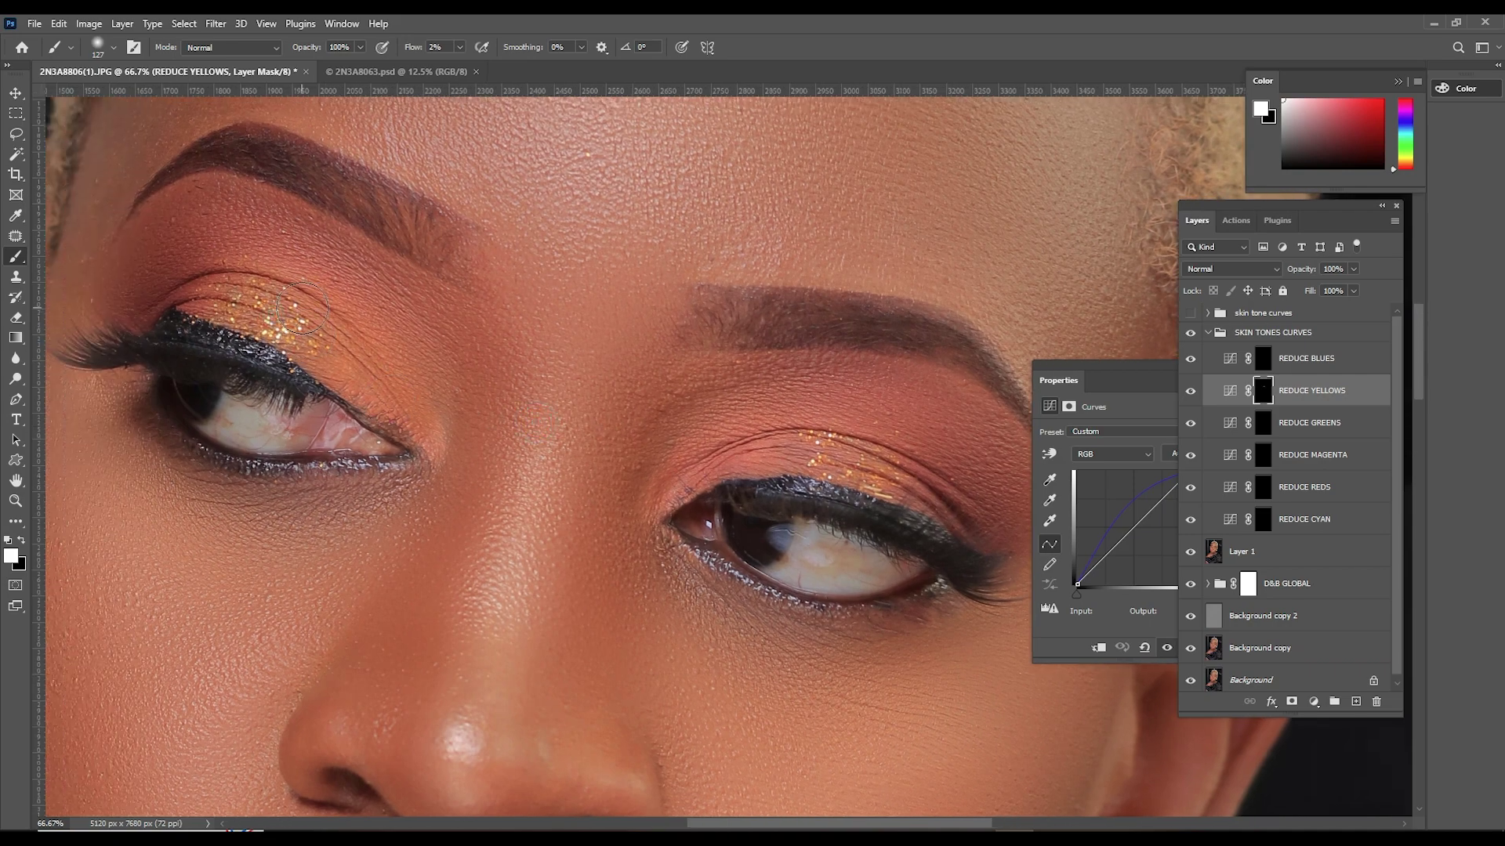
mouse_move(415, 403)
mouse_down()
mouse_move(246, 334)
mouse_move(417, 437)
mouse_move(343, 352)
mouse_move(434, 460)
mouse_up()
mouse_move(311, 297)
mouse_down()
mouse_move(423, 424)
mouse_move(225, 329)
mouse_move(371, 366)
mouse_up()
mouse_move(430, 472)
mouse_down()
mouse_move(407, 438)
mouse_move(215, 328)
mouse_move(241, 320)
mouse_move(373, 386)
mouse_move(379, 360)
mouse_move(236, 264)
mouse_move(375, 413)
mouse_move(251, 325)
mouse_move(307, 296)
mouse_move(212, 280)
mouse_move(277, 292)
mouse_move(299, 309)
mouse_move(220, 313)
mouse_move(359, 358)
mouse_move(424, 428)
mouse_up()
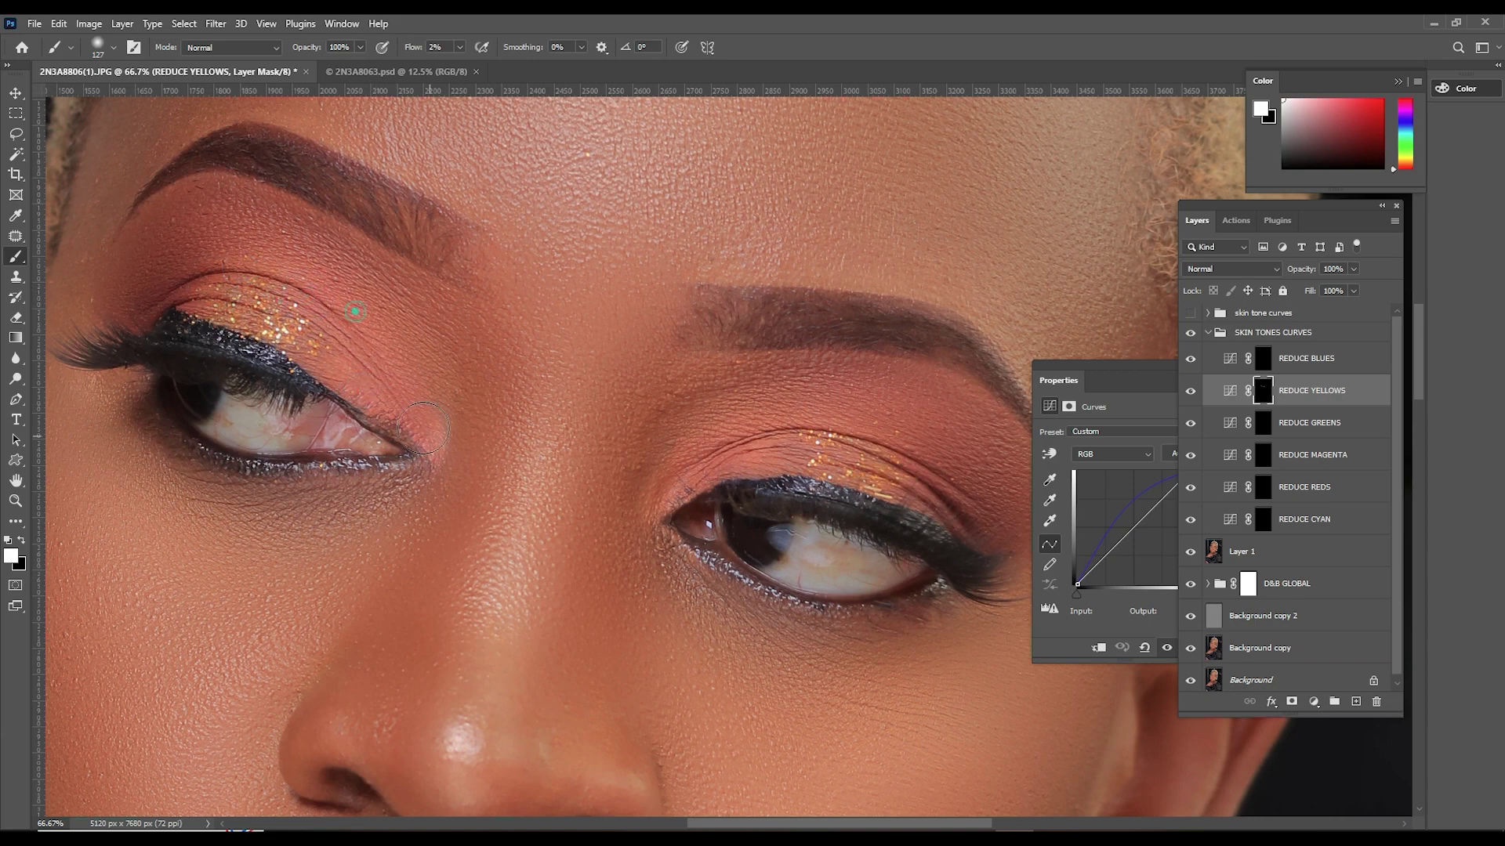
click(410, 474)
mouse_move(656, 473)
mouse_down()
mouse_move(794, 402)
mouse_move(706, 513)
mouse_up()
click(1190, 391)
click(1191, 391)
- Erase the yellow reduction from both eyelids by painting black at 100% flow with a 511 px brush on the REDUCE YELLOWS mask
click(19, 544)
click(458, 48)
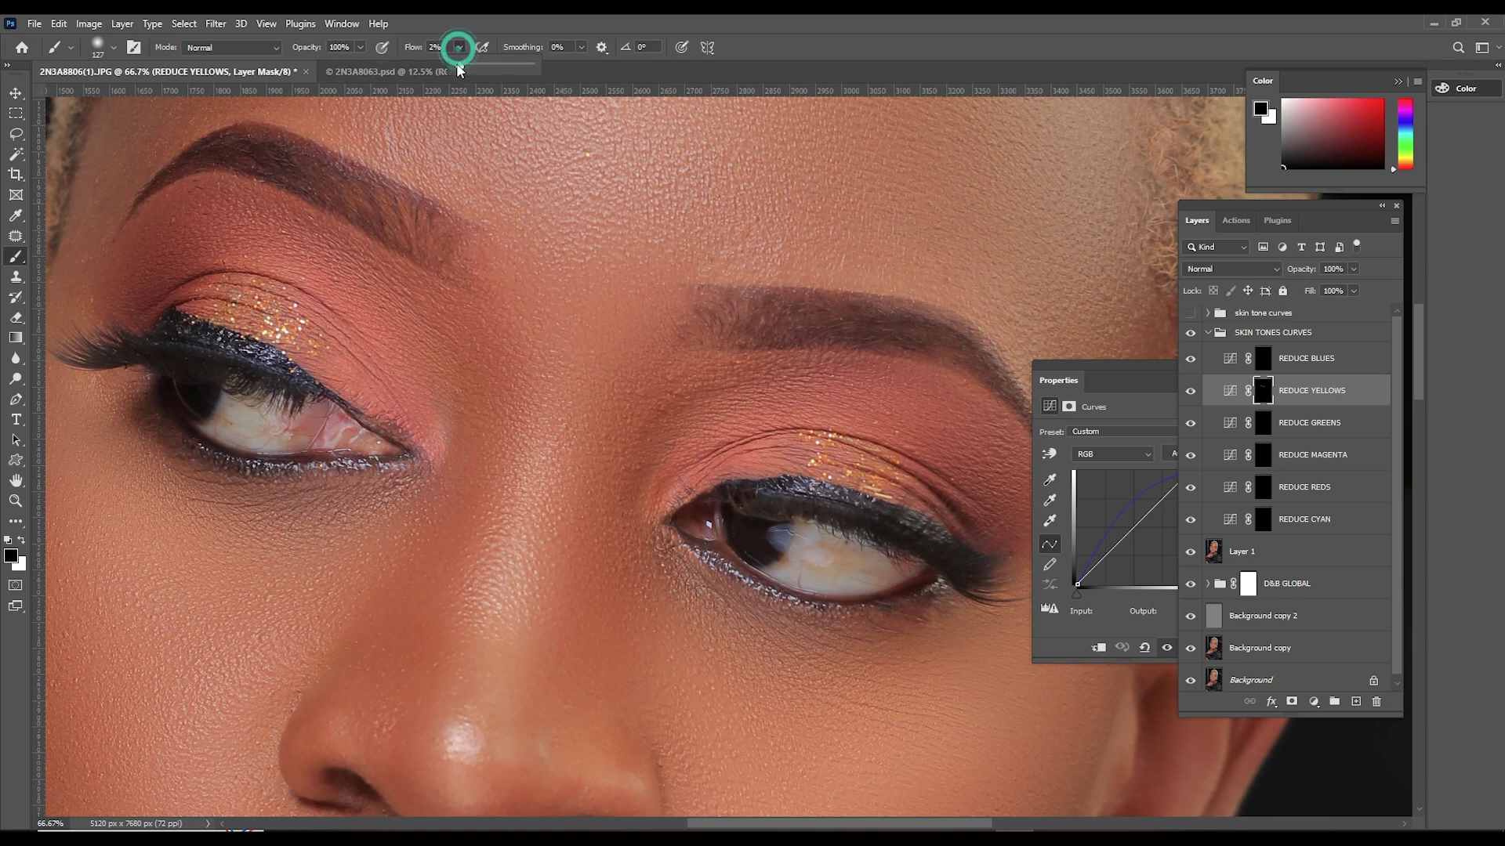
drag(456, 65, 530, 66)
right_click(290, 376)
click(450, 422)
drag(241, 277, 414, 424)
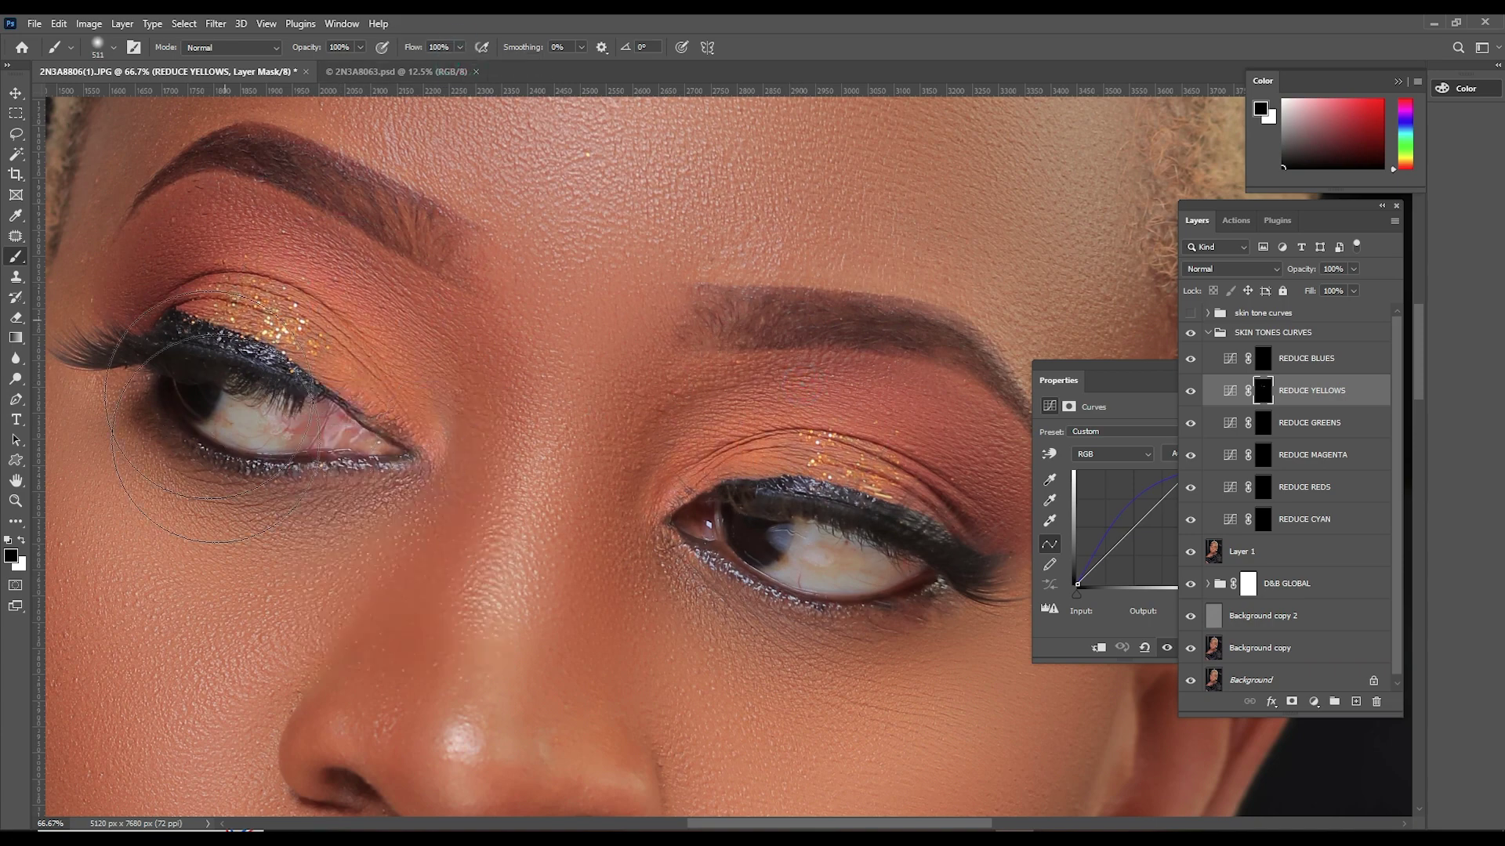
mouse_move(742, 430)
mouse_down()
mouse_move(668, 467)
mouse_move(643, 503)
mouse_move(641, 595)
mouse_up()
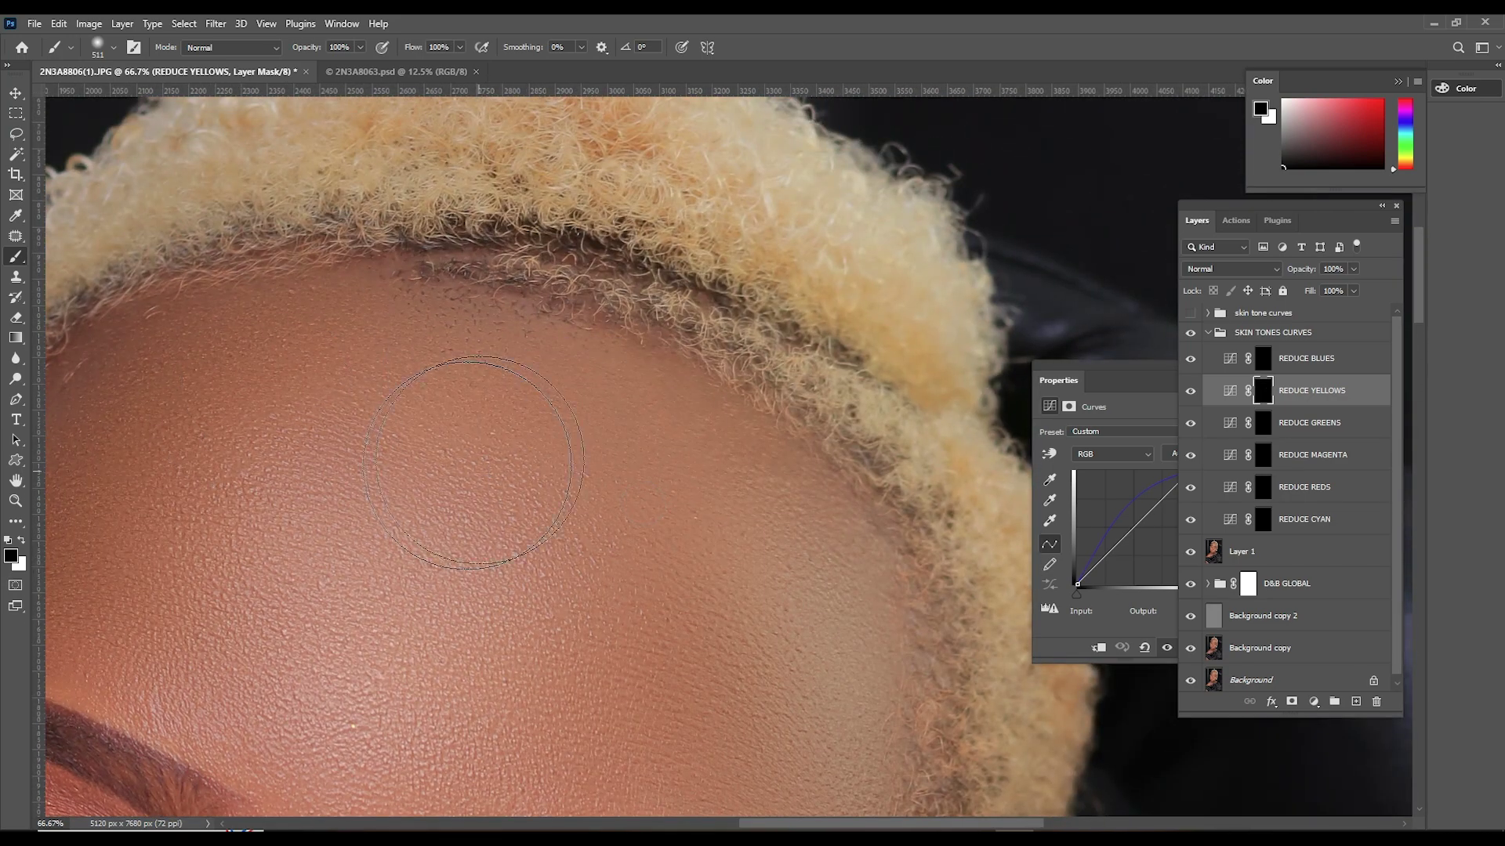
- Paint white at 2% flow with the 511 px brush on the REDUCE YELLOWS mask across the yellowish forehead
drag(473, 462, 578, 353)
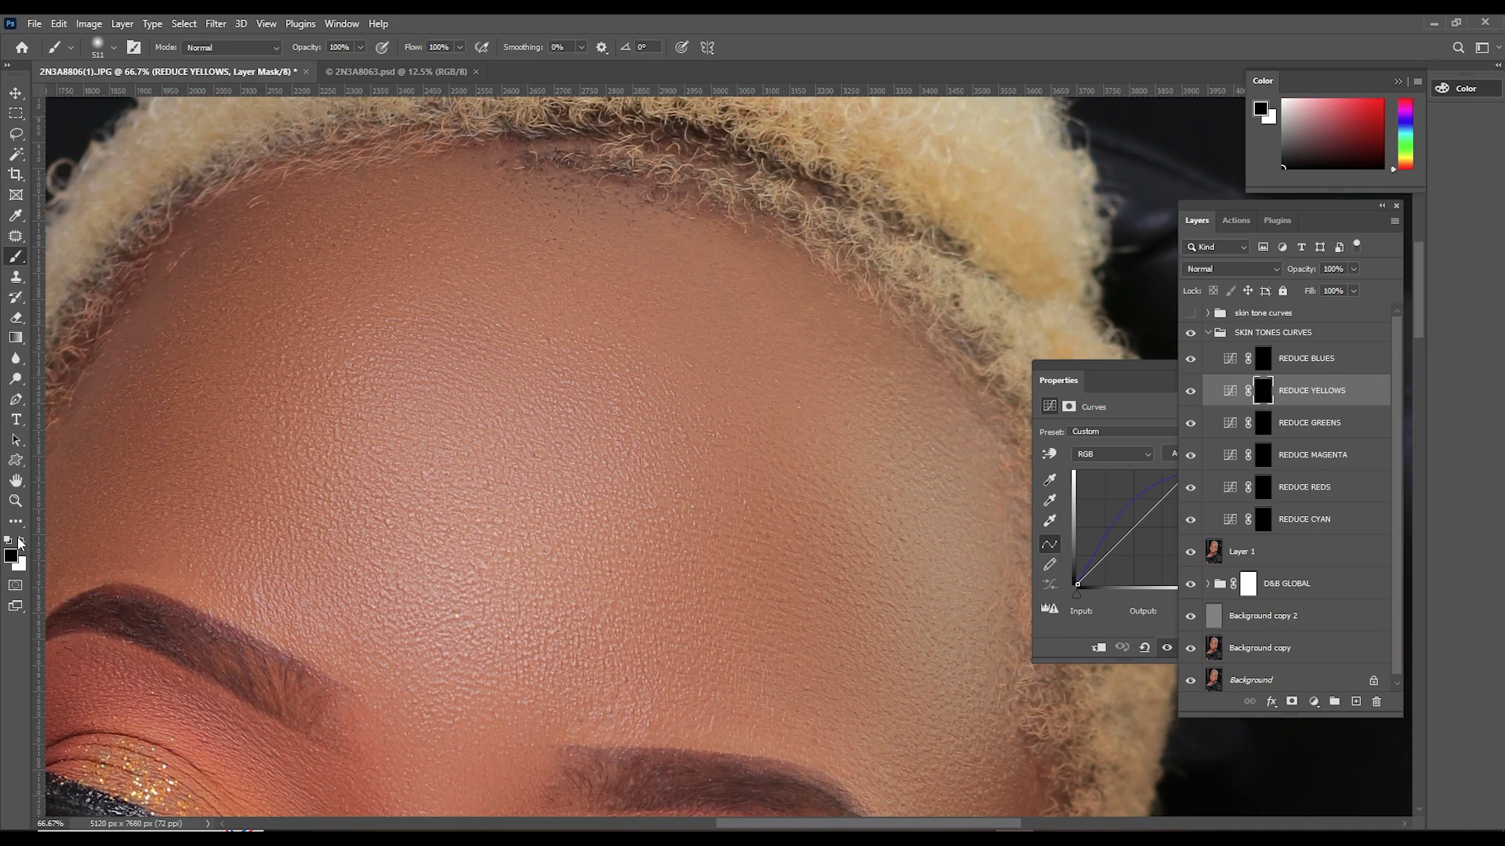
click(21, 540)
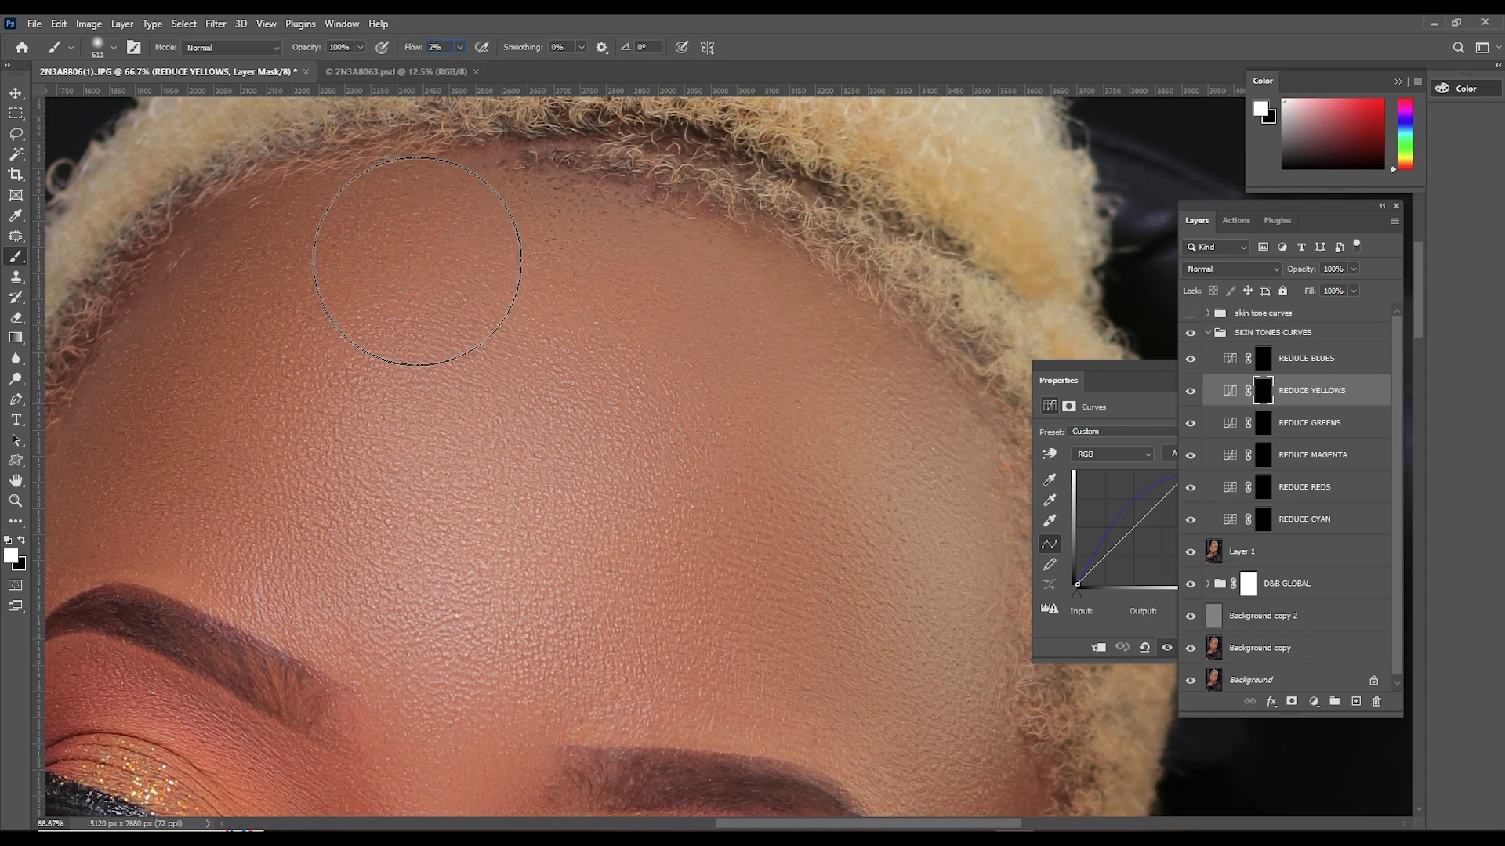
mouse_move(314, 274)
mouse_down()
mouse_move(405, 243)
mouse_move(609, 247)
mouse_move(748, 393)
mouse_move(739, 323)
mouse_move(923, 505)
mouse_move(823, 461)
mouse_move(732, 336)
mouse_move(764, 409)
mouse_move(725, 640)
mouse_move(814, 328)
mouse_move(890, 363)
mouse_move(885, 656)
mouse_move(803, 430)
mouse_move(817, 477)
mouse_move(700, 660)
mouse_move(746, 641)
mouse_move(781, 319)
mouse_move(751, 245)
mouse_move(875, 533)
mouse_up()
drag(362, 471, 571, 353)
drag(889, 376, 595, 285)
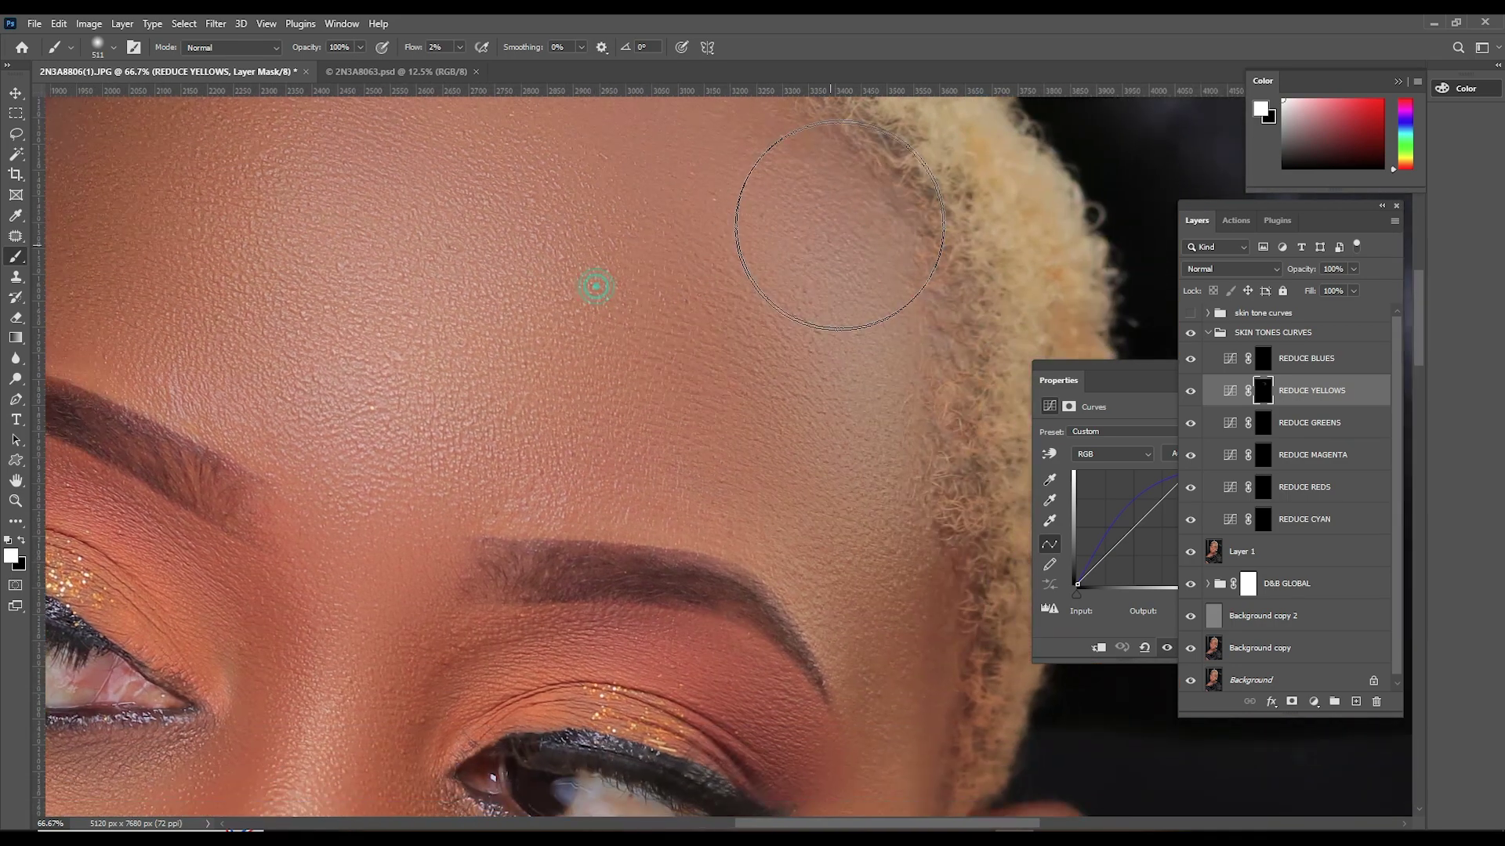
mouse_move(841, 226)
mouse_down()
mouse_move(850, 589)
mouse_move(876, 303)
mouse_up()
mouse_move(722, 567)
mouse_down()
mouse_move(528, 537)
mouse_move(549, 525)
mouse_move(782, 597)
mouse_move(779, 525)
mouse_move(507, 518)
mouse_move(428, 581)
mouse_move(408, 441)
mouse_up()
- Blend the yellow reduction over the whole forehead, brow area and hairline with more white strokes on the REDUCE YELLOWS mask
scroll(561, 325, down, 1)
scroll(450, 354, down, 1)
drag(450, 356, 425, 388)
drag(471, 577, 498, 438)
drag(538, 330, 553, 593)
mouse_move(536, 476)
mouse_down()
mouse_move(538, 353)
mouse_move(587, 384)
mouse_move(465, 352)
mouse_move(651, 361)
mouse_move(399, 333)
mouse_move(656, 276)
mouse_move(640, 261)
mouse_up()
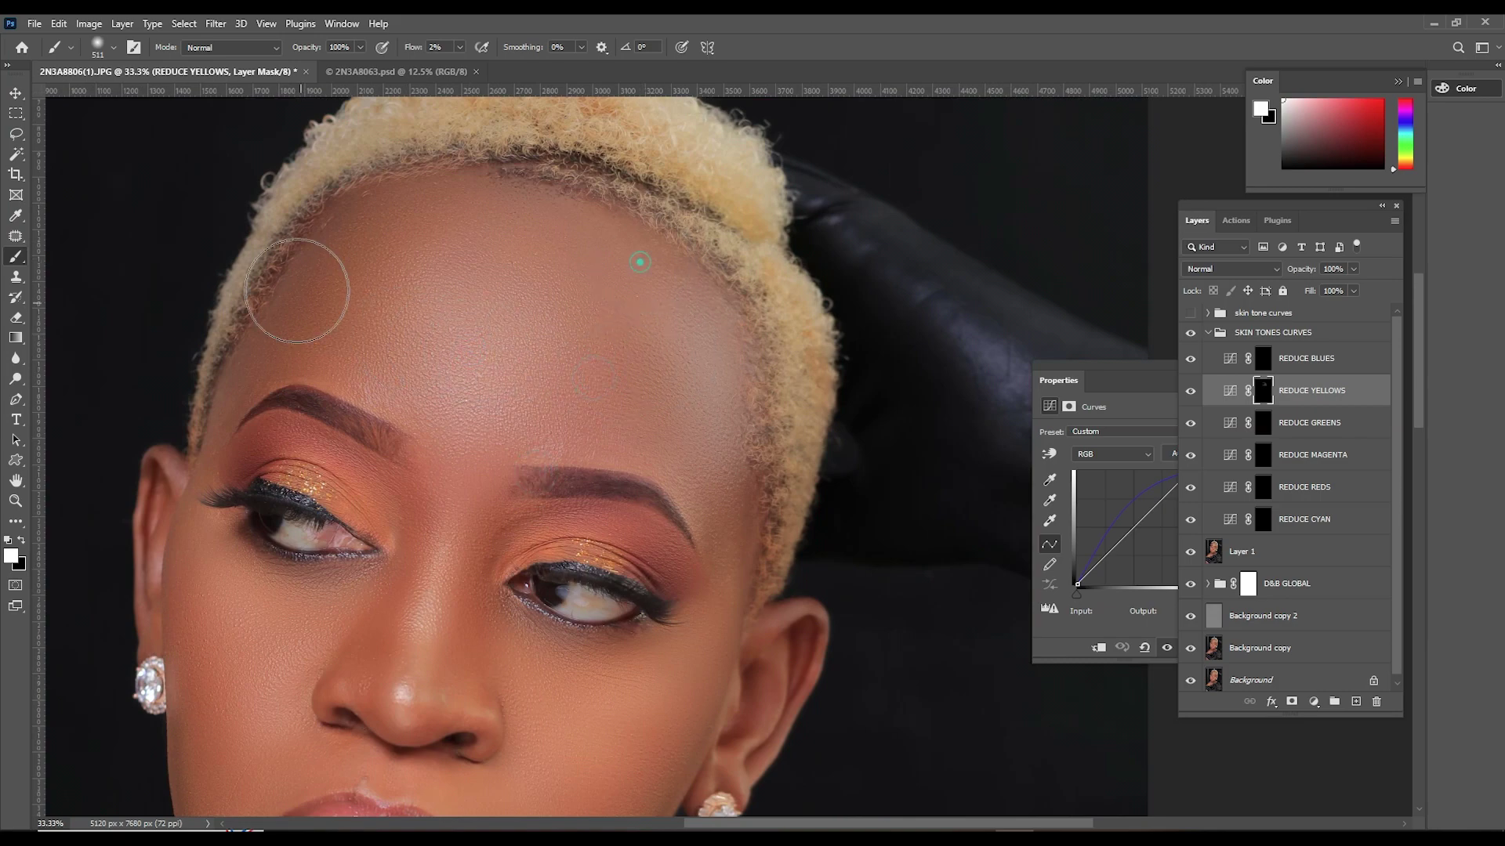
- Set the brush size to 306 px and paint white on the REDUCE YELLOWS mask over the nose and the image-left temple and cheek
drag(510, 567, 554, 316)
right_click(475, 443)
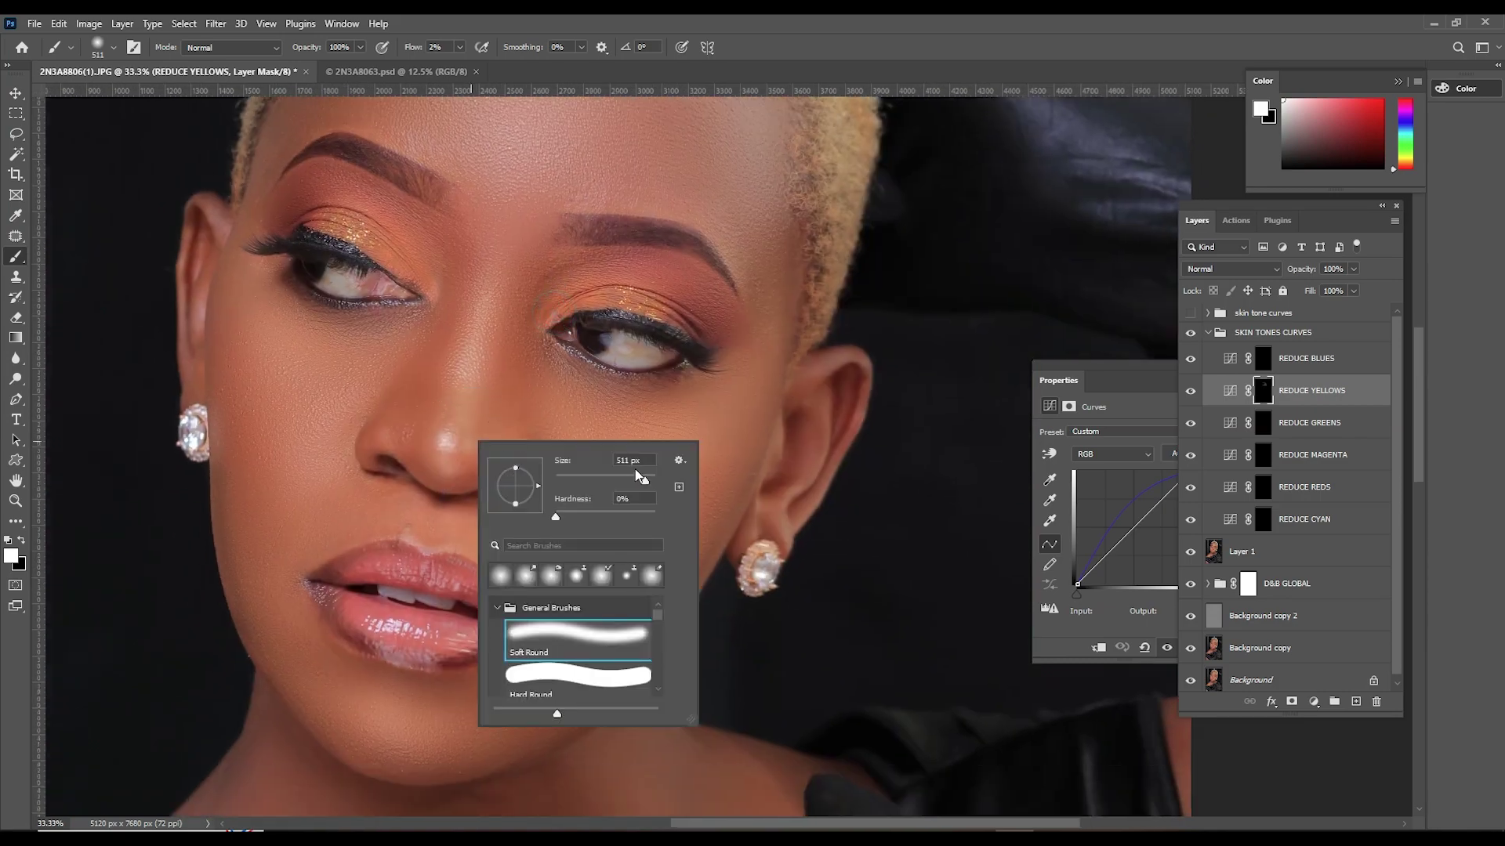
click(634, 476)
click(479, 389)
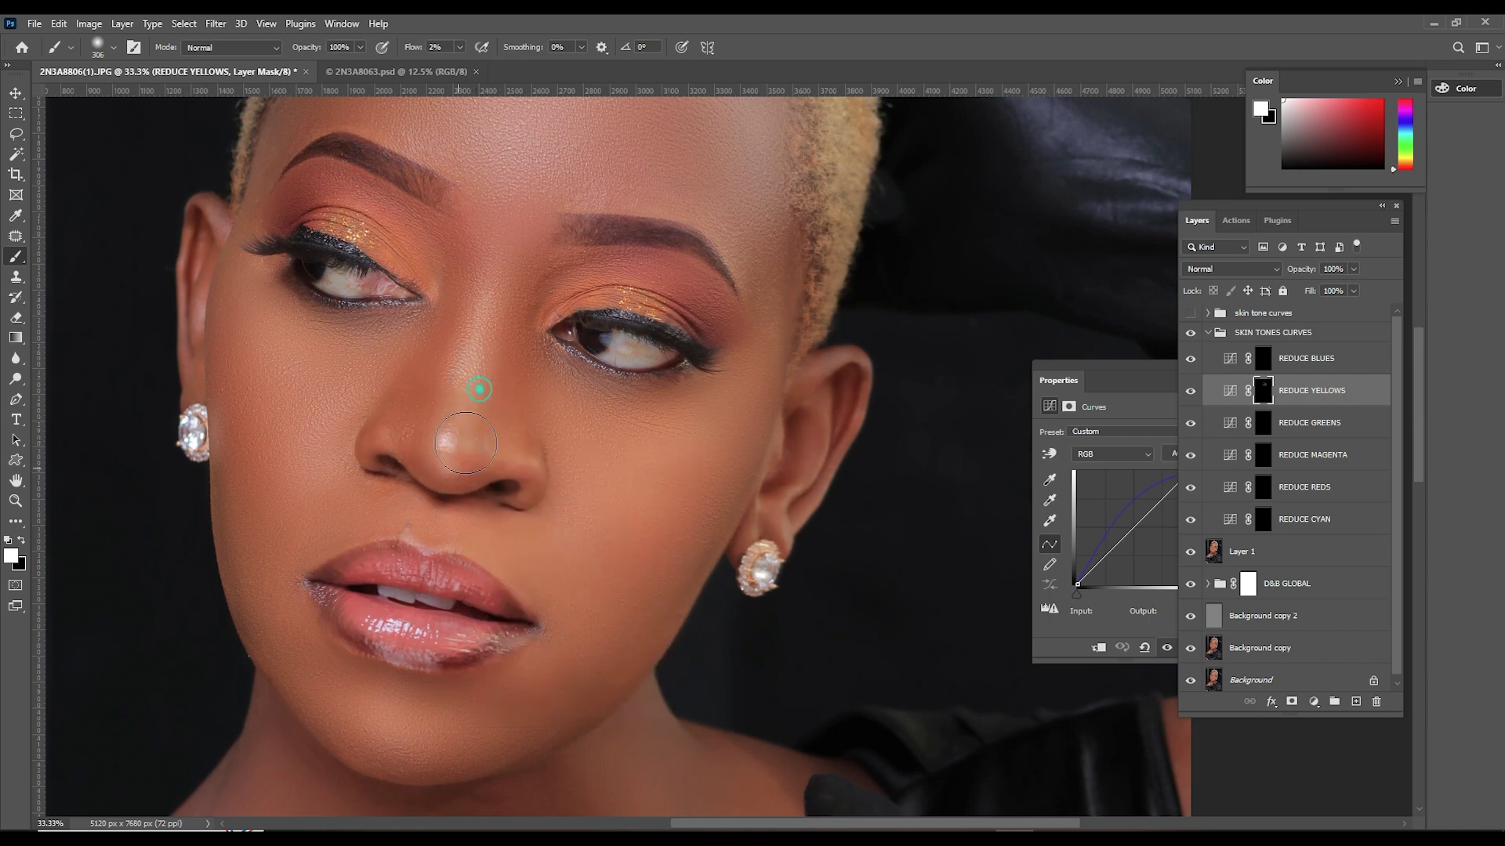
drag(413, 473, 451, 494)
mouse_move(251, 225)
mouse_down()
mouse_move(269, 332)
mouse_move(255, 234)
mouse_up()
click(253, 230)
click(245, 304)
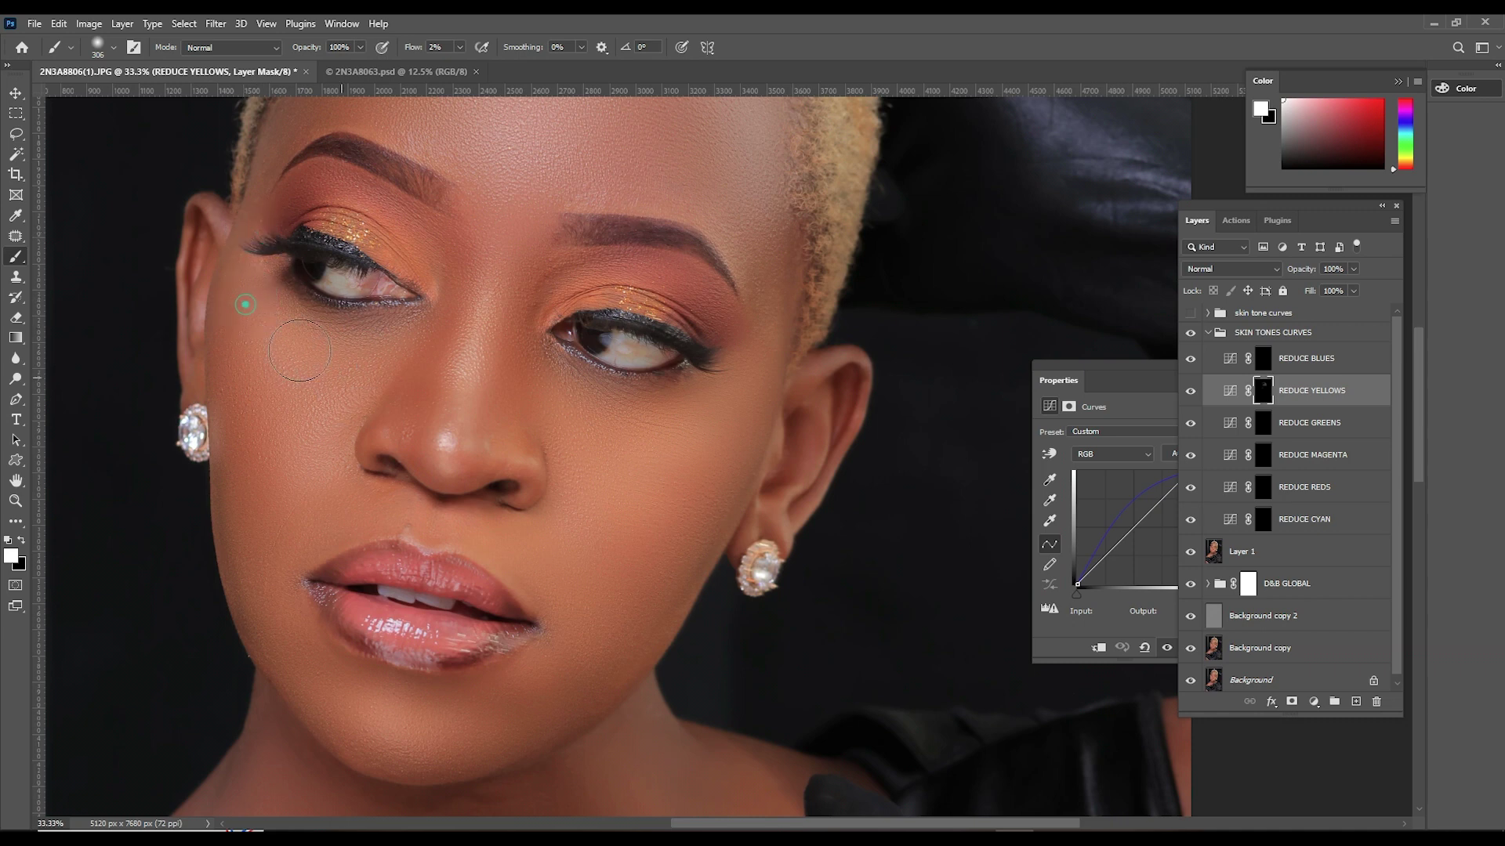
- Paint white on the REDUCE YELLOWS mask over the image-right cheek, the mouth area and the chin
click(756, 351)
drag(586, 596, 641, 376)
click(642, 378)
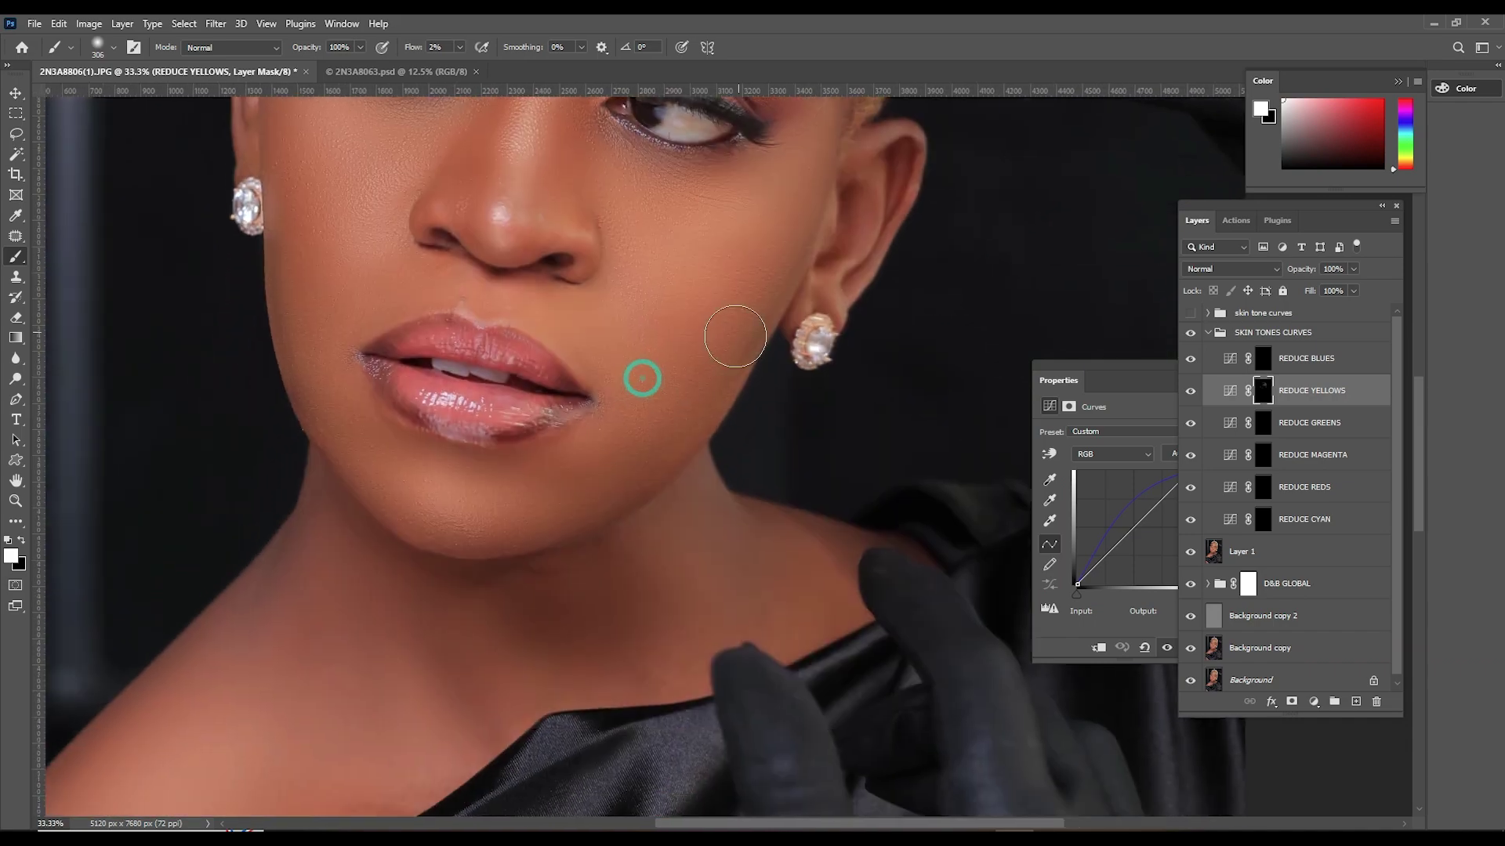
click(575, 330)
mouse_move(499, 556)
mouse_down()
mouse_move(698, 402)
mouse_move(577, 493)
mouse_up()
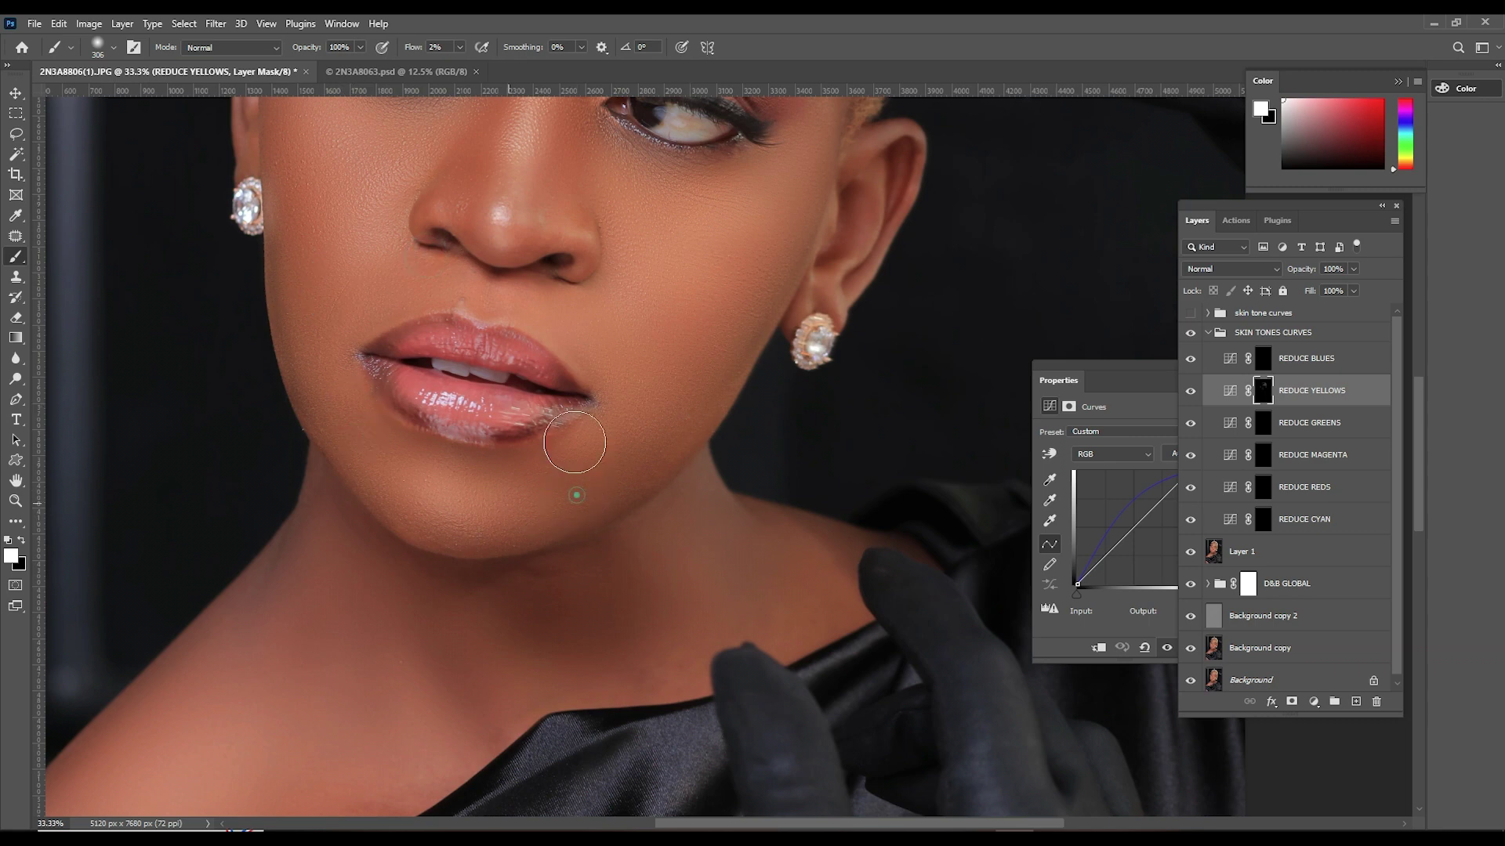
drag(689, 249, 619, 431)
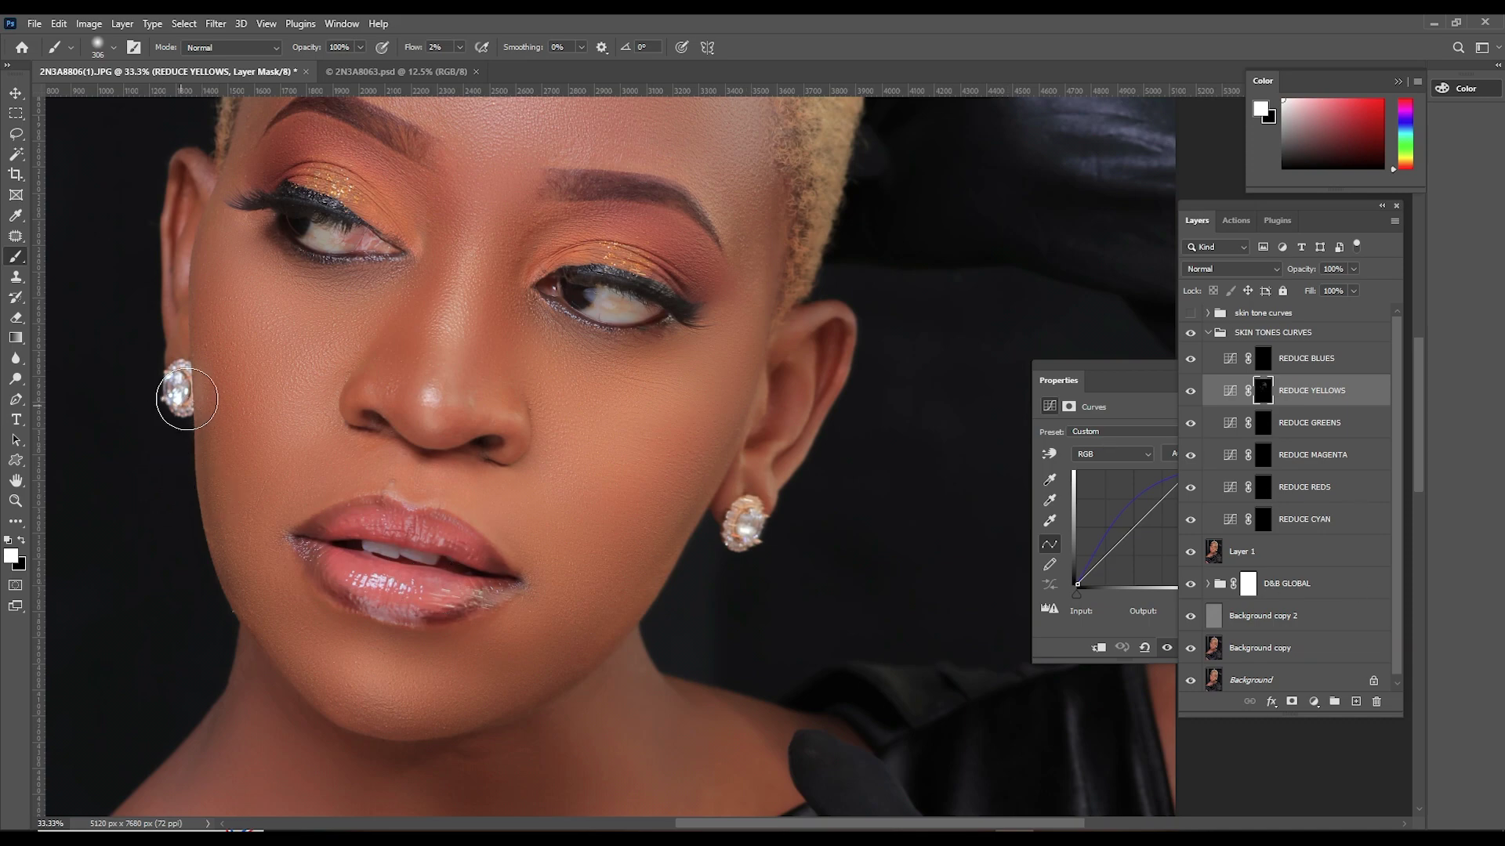
- Select the REDUCE CYAN layer mask and set the brush size to 94 px for work on the face edges
click(16, 500)
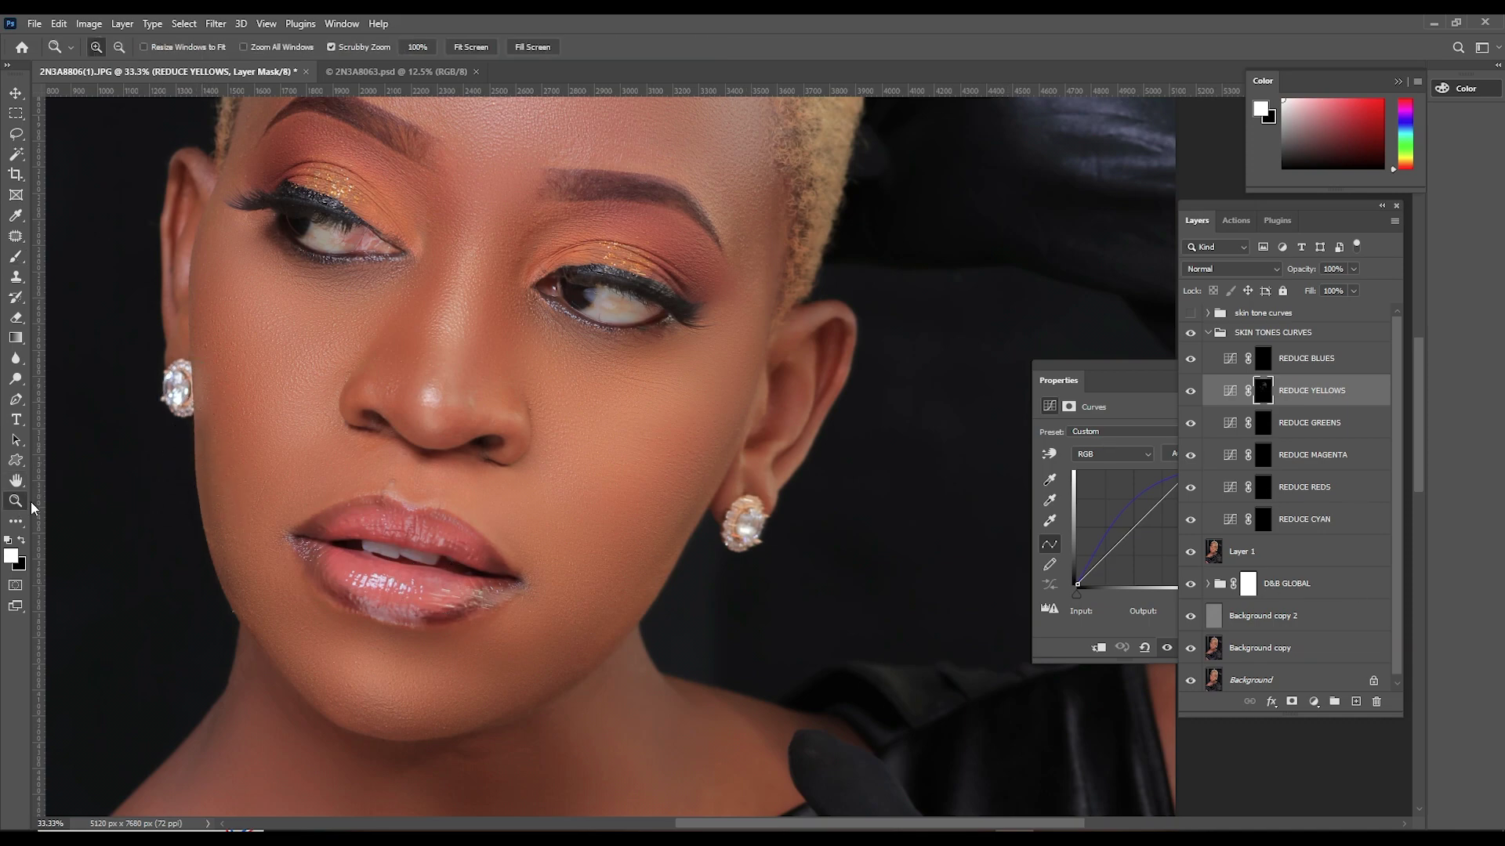
click(204, 489)
click(319, 494)
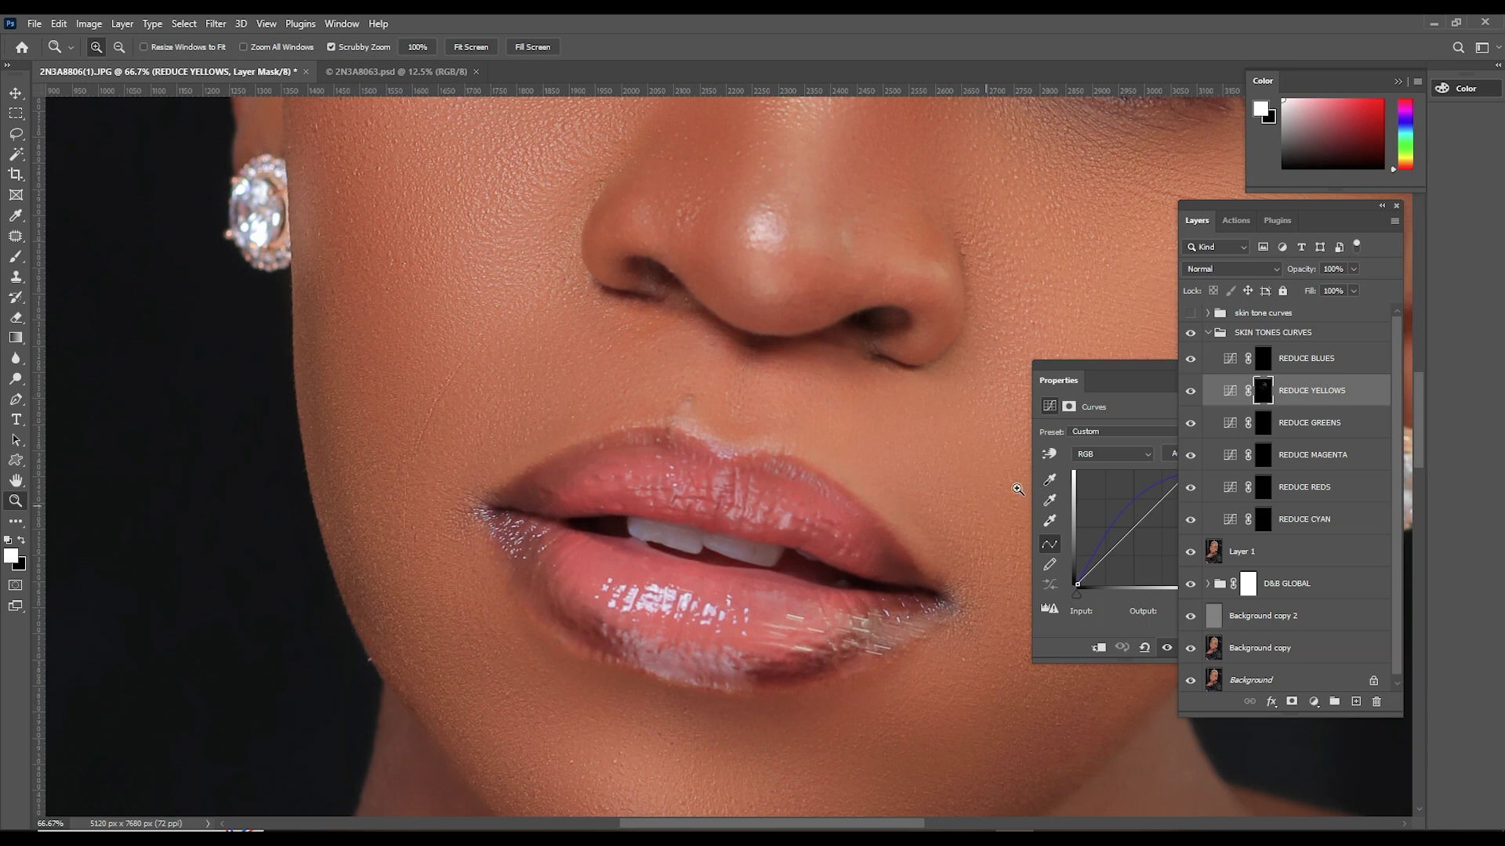
click(1297, 521)
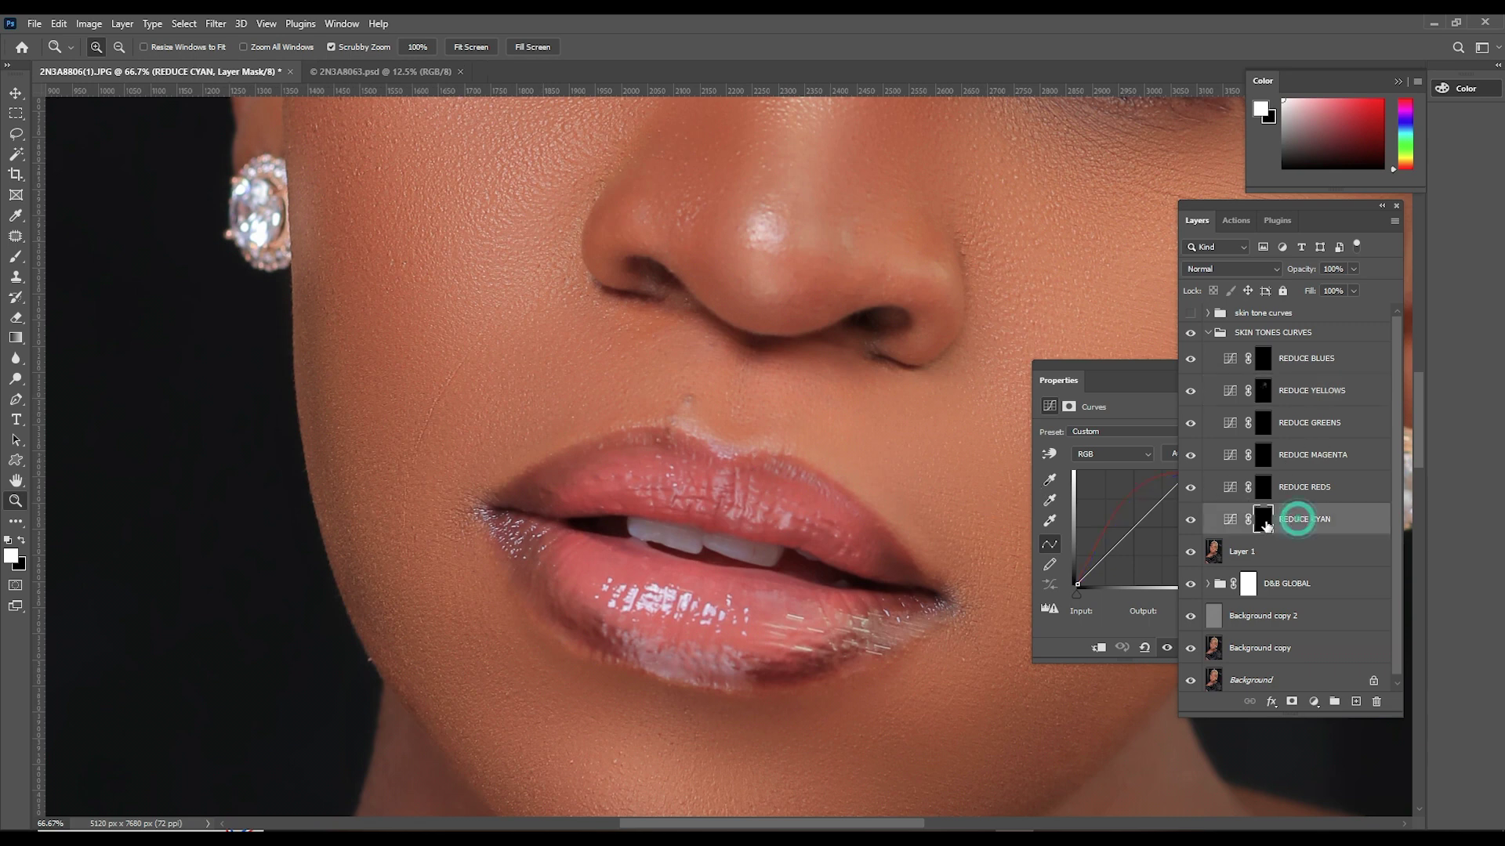
click(1263, 521)
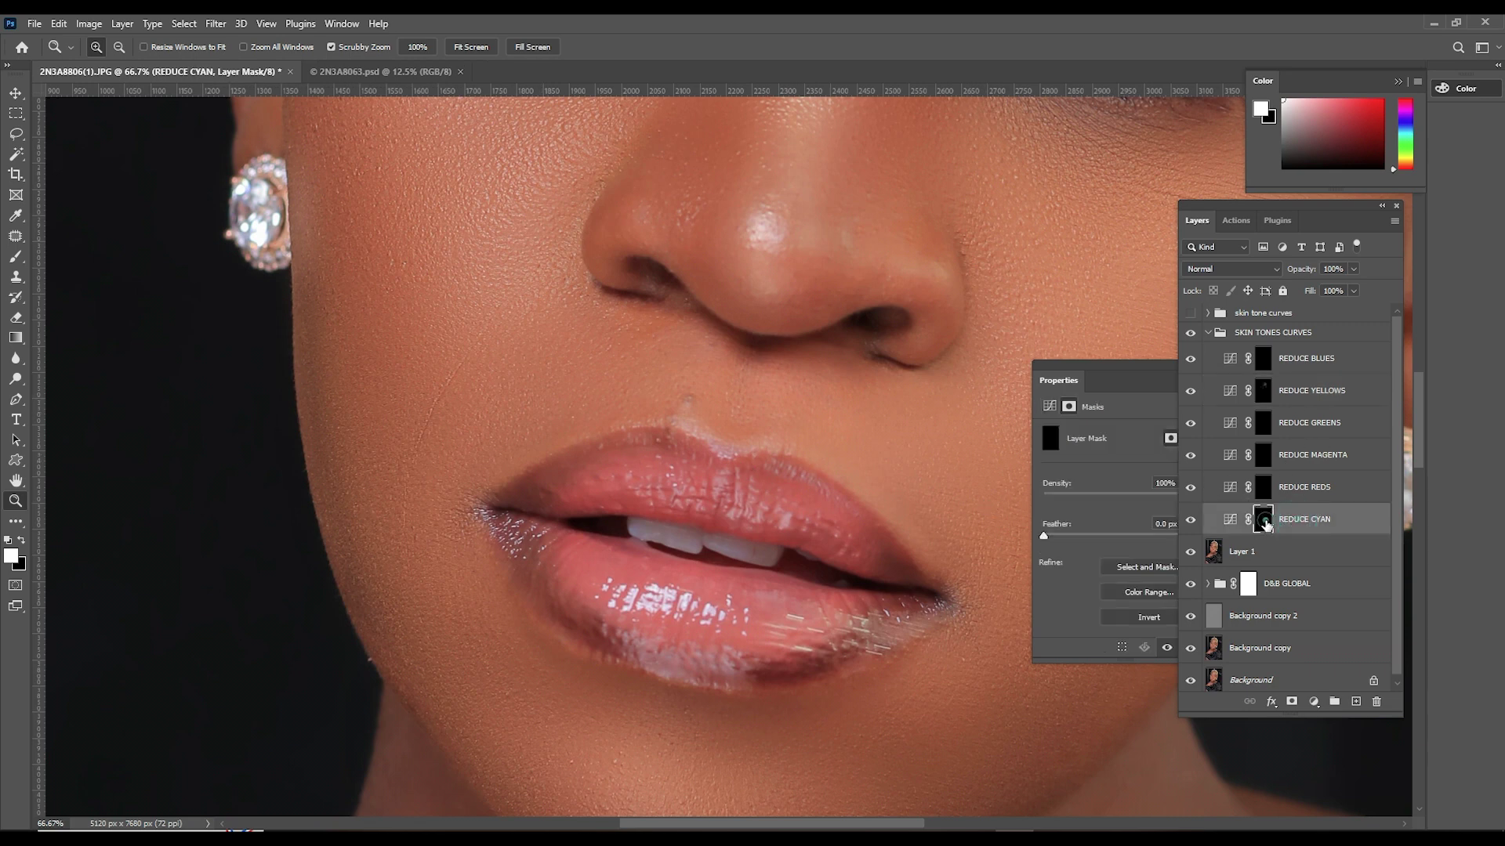
click(16, 257)
right_click(433, 290)
click(554, 328)
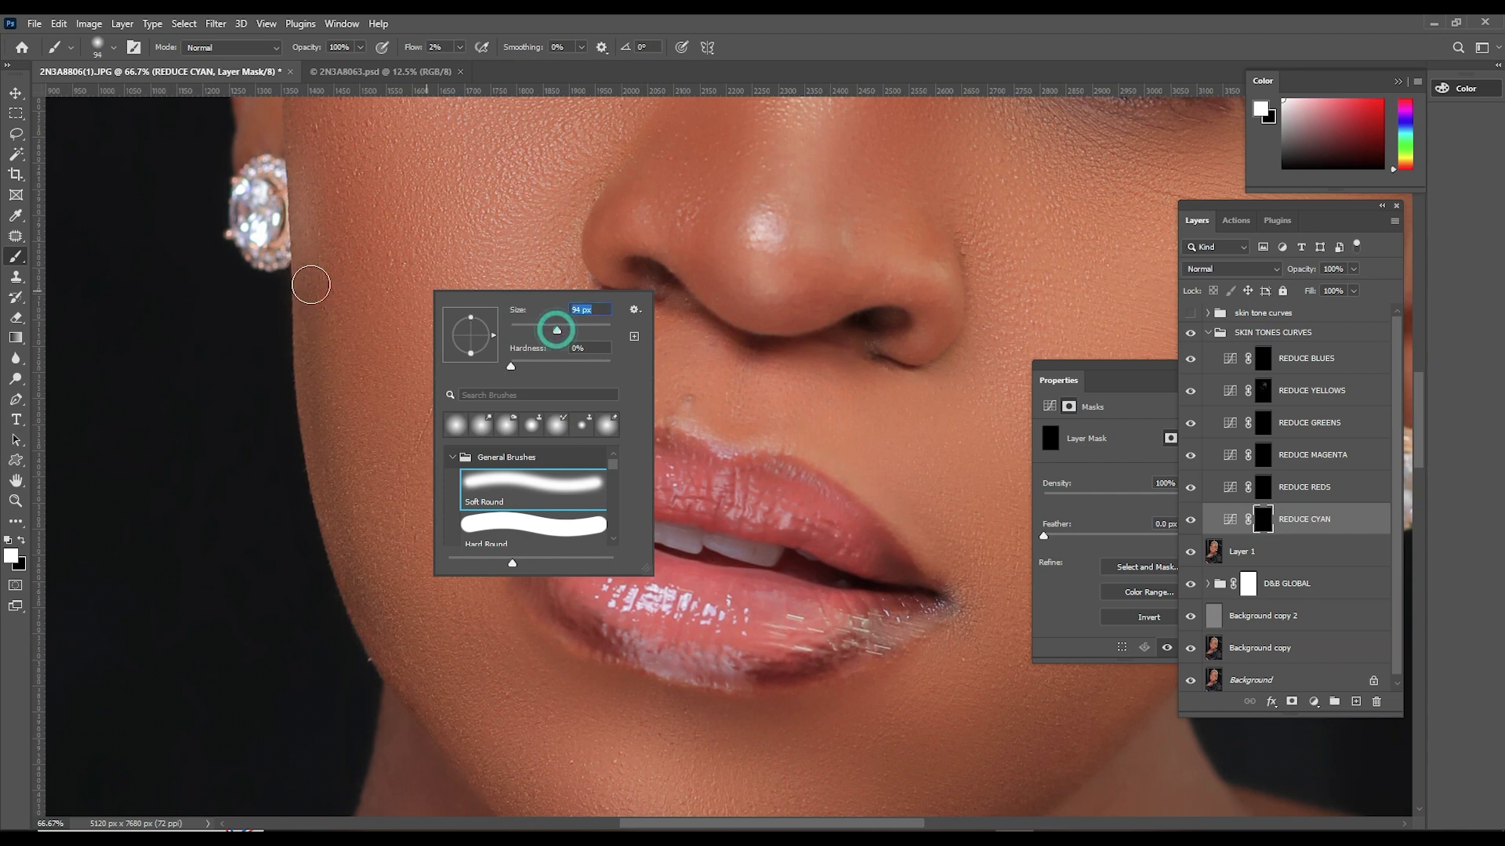
- Paint white on the REDUCE CYAN mask along the image-left edge of the cheek and jaw below the earring
click(319, 350)
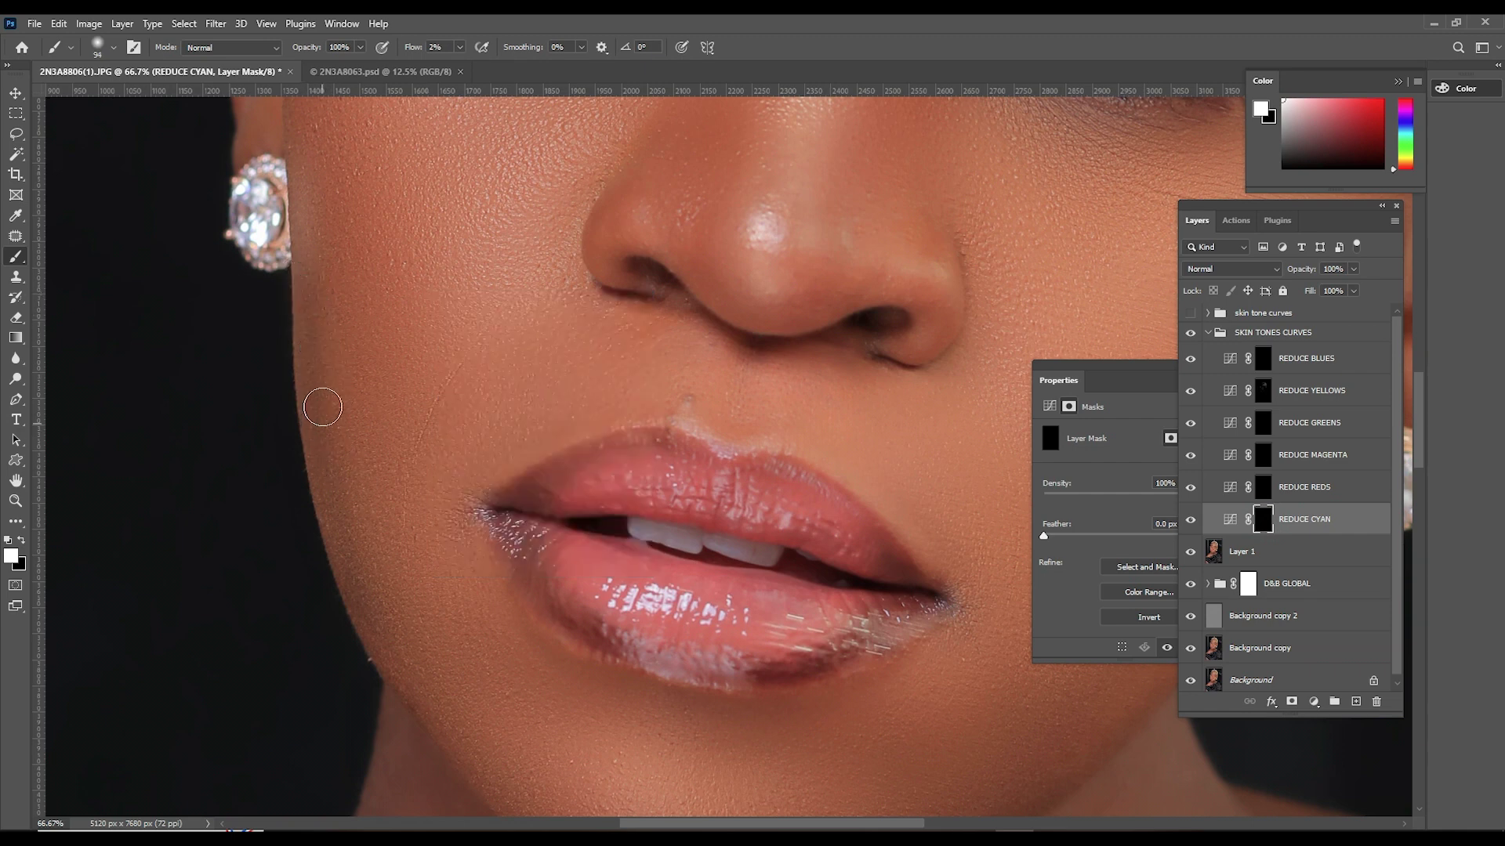
click(312, 378)
drag(332, 478, 413, 662)
mouse_move(337, 546)
mouse_down()
mouse_move(361, 606)
mouse_move(409, 675)
mouse_up()
mouse_move(377, 625)
mouse_down()
mouse_move(322, 477)
mouse_move(299, 284)
mouse_up()
click(311, 346)
drag(346, 524, 437, 720)
- Paint white on the REDUCE CYAN mask along the image-right cheek edge beside the ear and earring
drag(1097, 705, 560, 399)
mouse_move(811, 343)
mouse_down()
mouse_move(583, 520)
mouse_move(608, 654)
mouse_up()
mouse_move(582, 493)
mouse_down()
mouse_move(614, 362)
mouse_move(607, 444)
mouse_up()
click(622, 390)
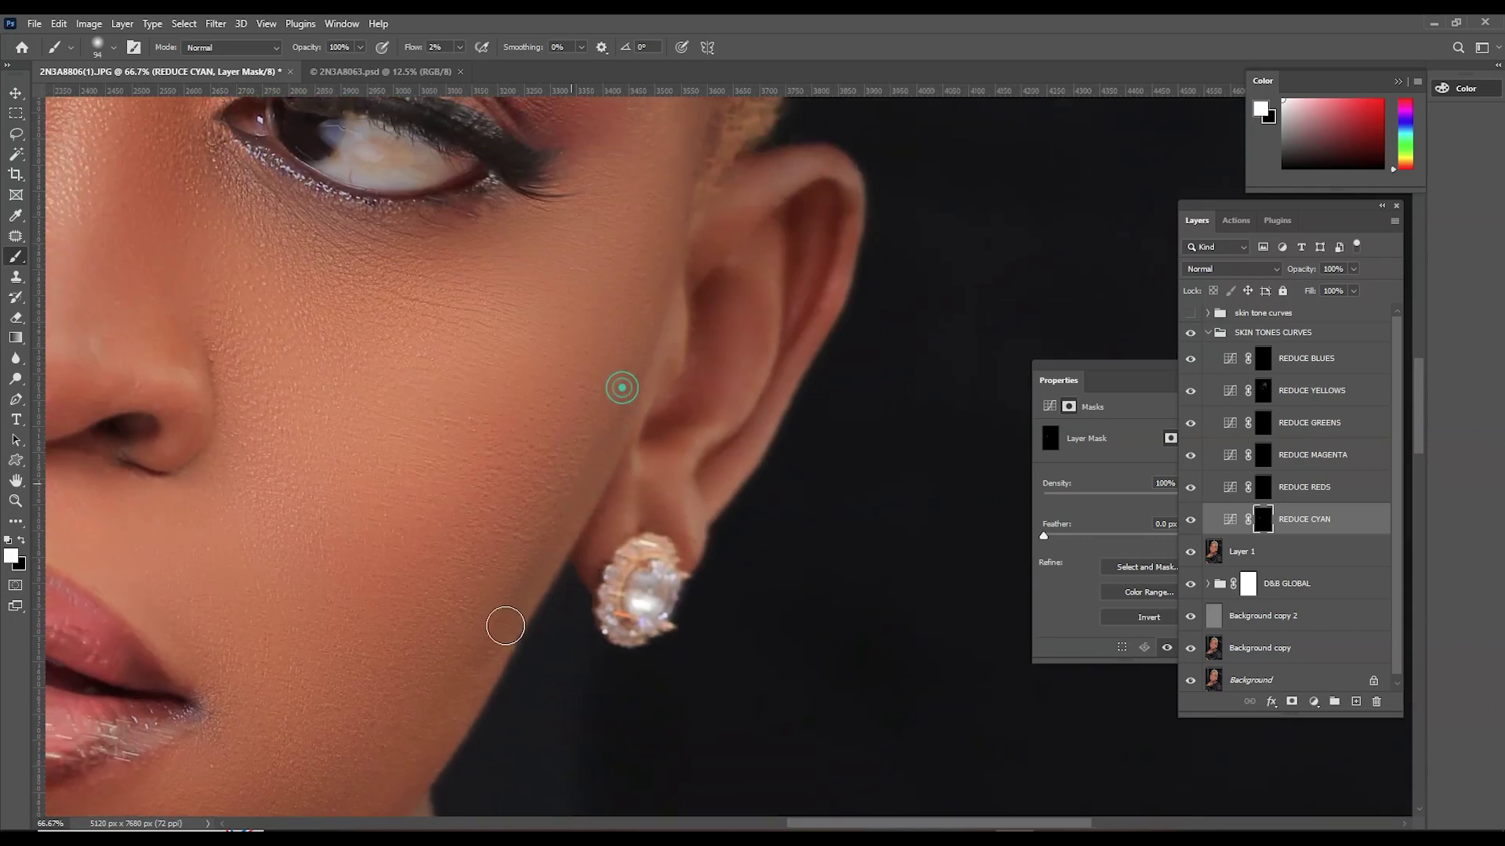
click(584, 491)
click(496, 631)
drag(588, 457, 671, 313)
mouse_move(595, 440)
mouse_down()
mouse_move(637, 390)
mouse_move(552, 491)
mouse_up()
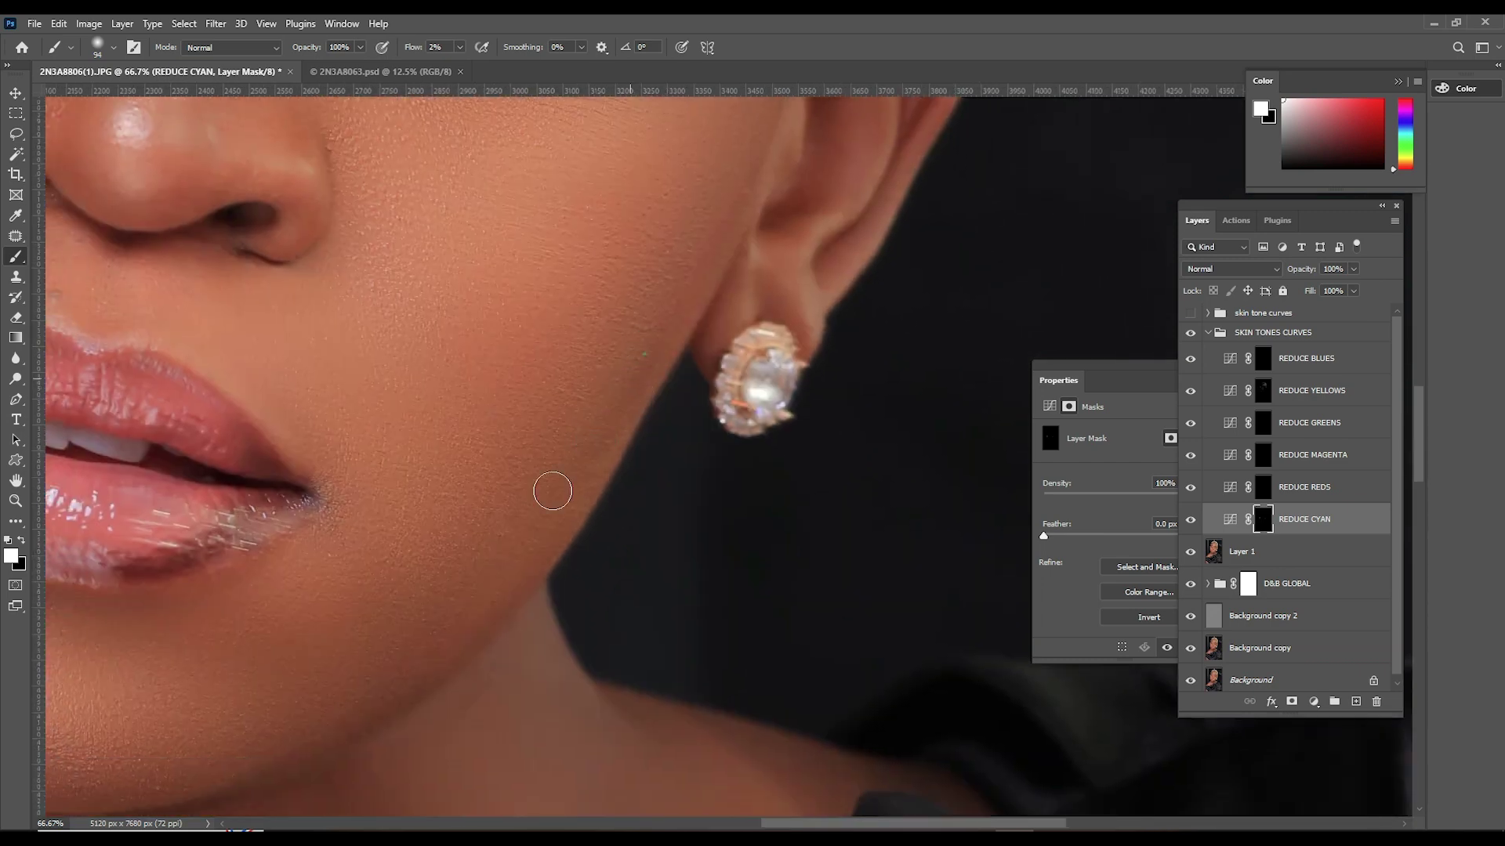
- Continue the cyan reduction down the image-right jawline on the REDUCE CYAN mask and compare with the layer hidden
drag(644, 354, 459, 641)
drag(547, 511, 541, 552)
click(533, 559)
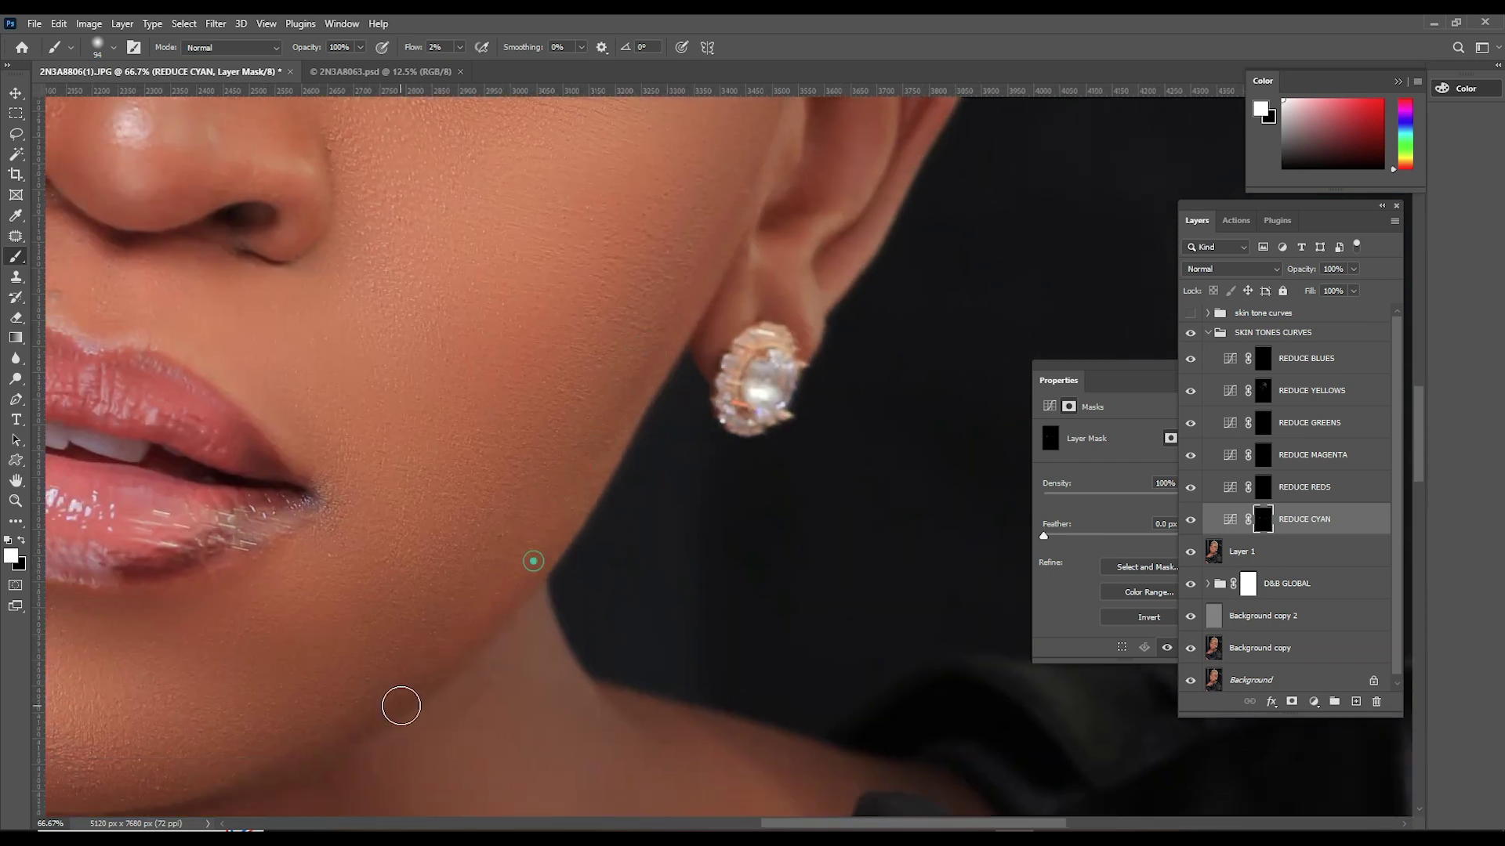
click(476, 616)
click(1191, 520)
- On the REDUCE MAGENTA mask, paint white with a 174 px brush between the image-left eye and the nose bridge
drag(615, 112, 905, 378)
drag(747, 290, 854, 462)
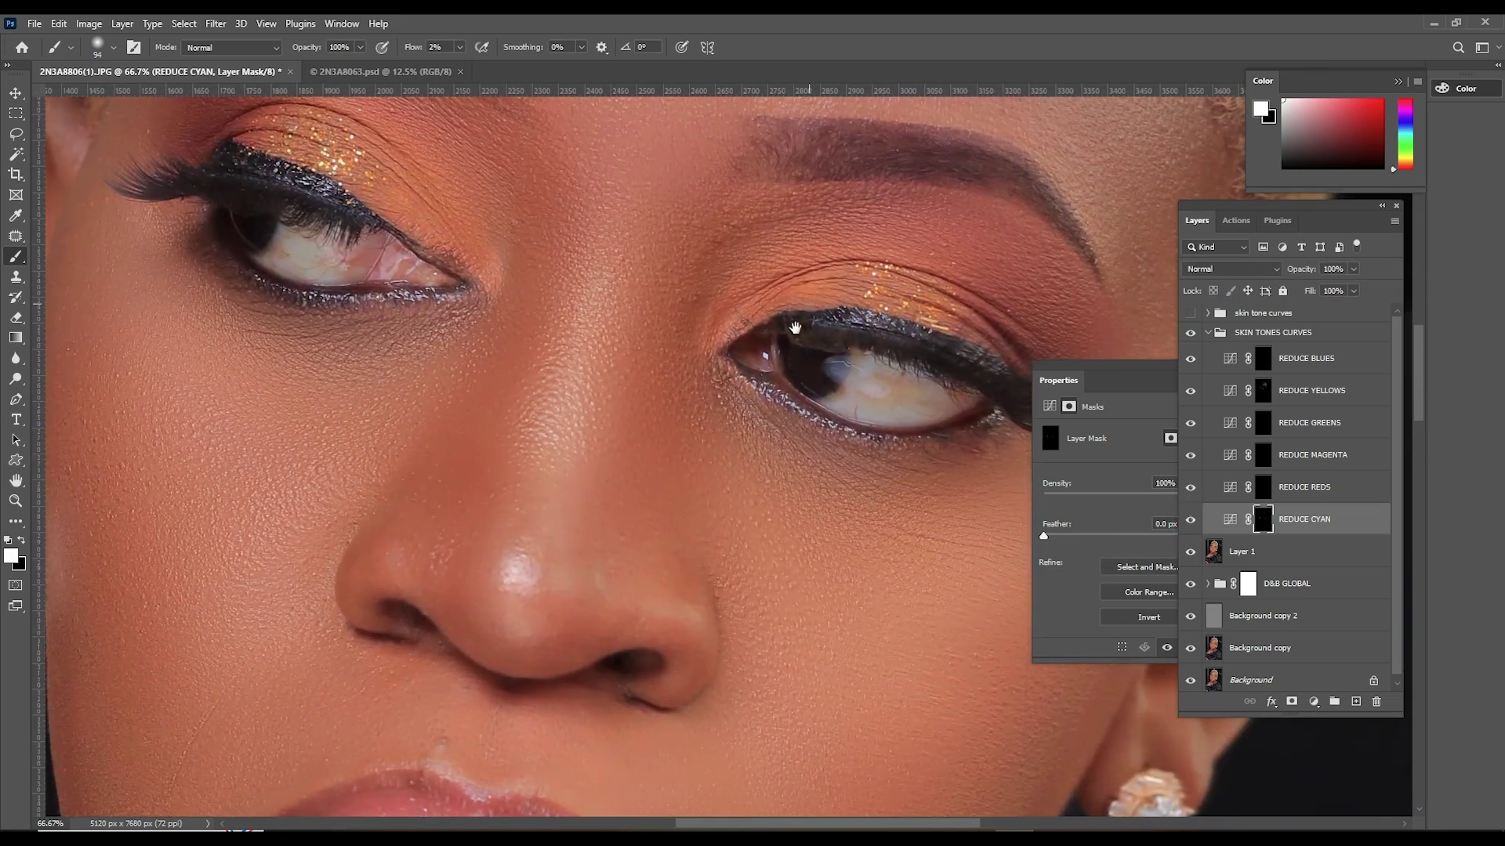
drag(780, 314, 849, 517)
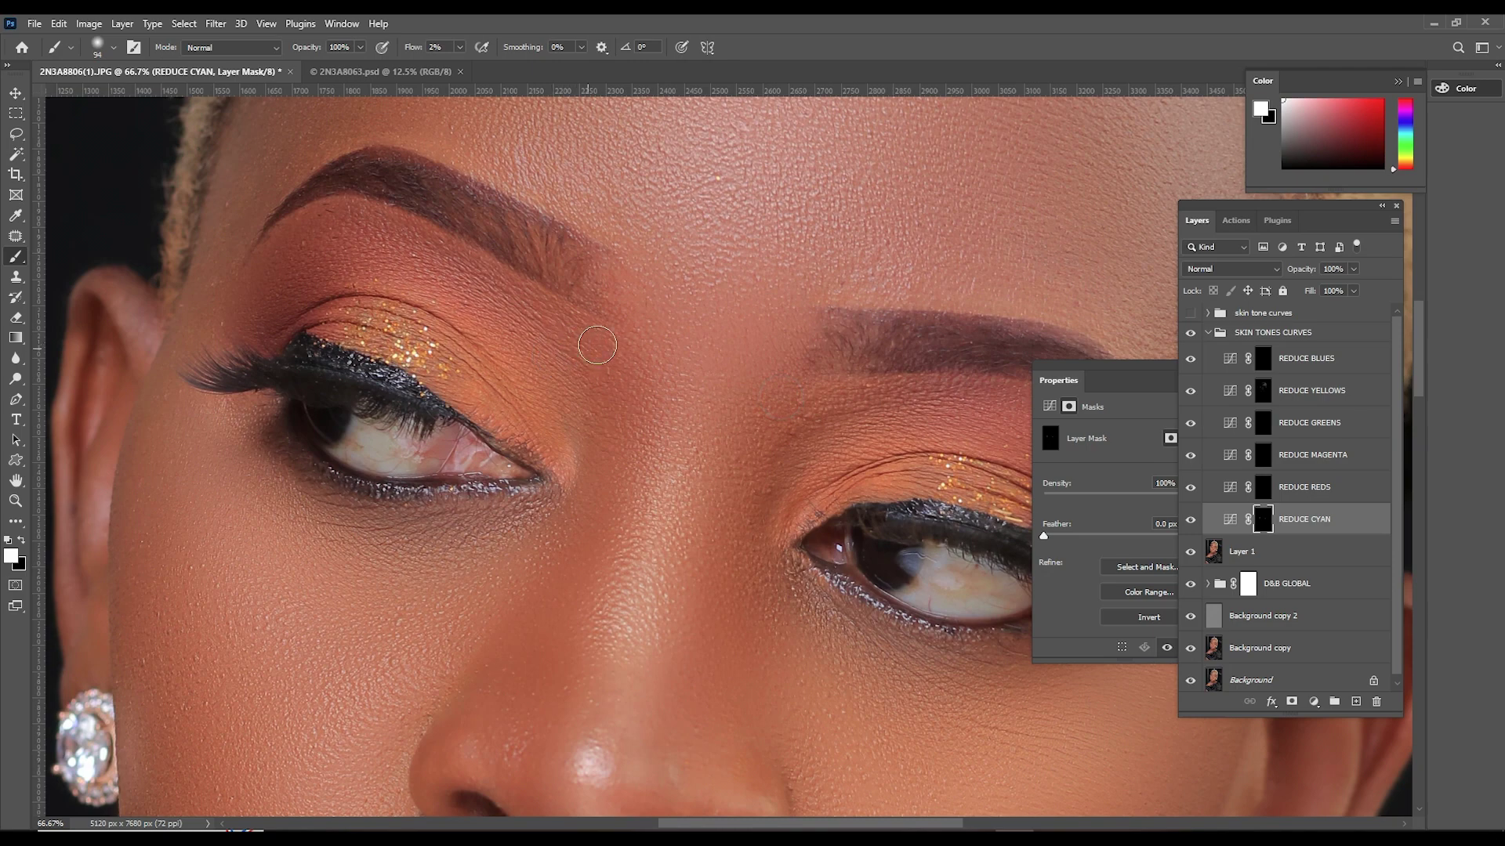
click(1263, 455)
right_click(616, 399)
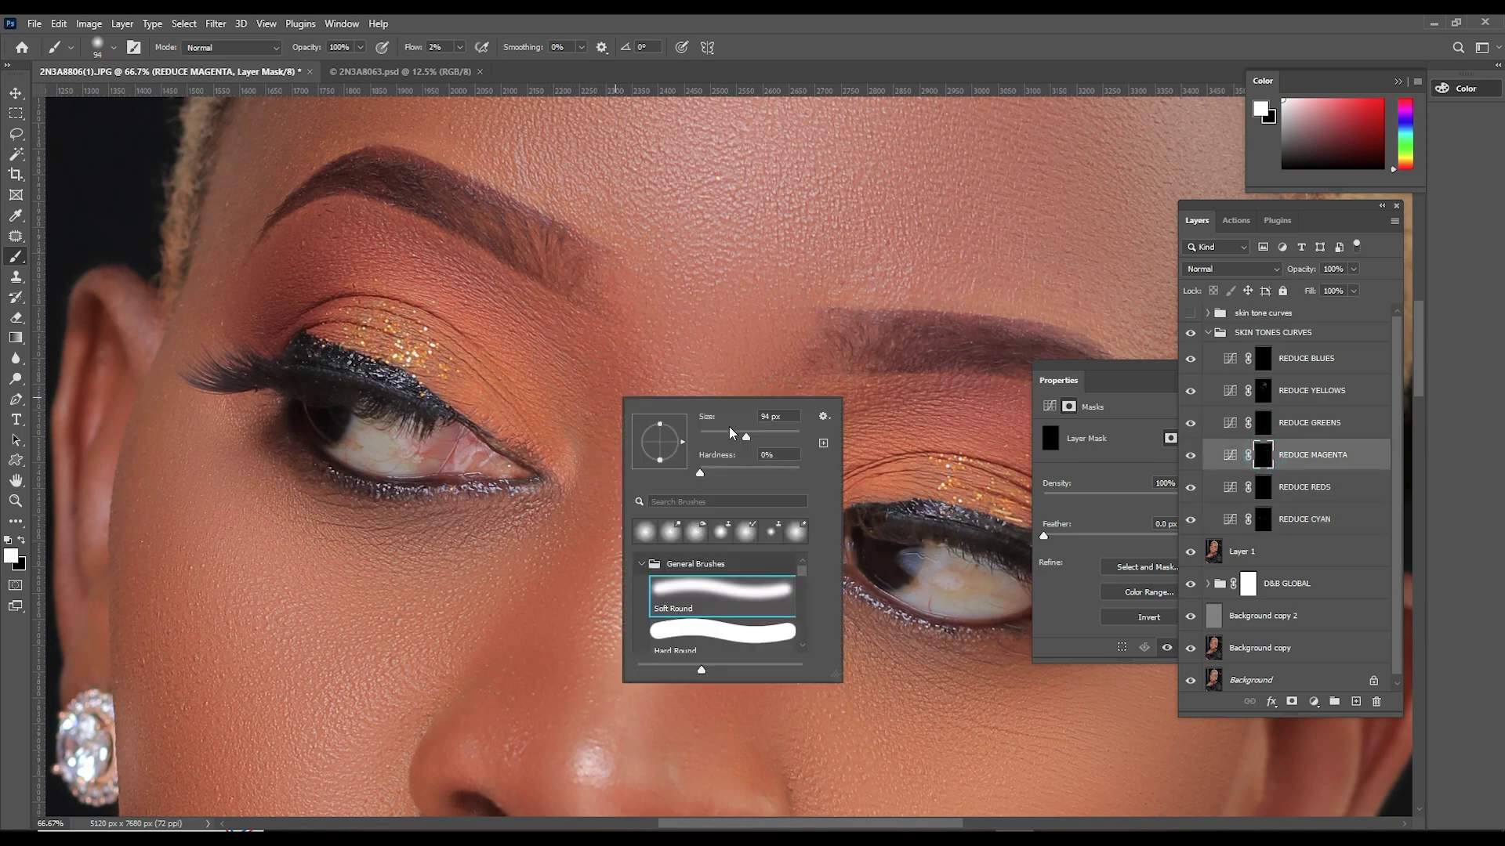
click(594, 337)
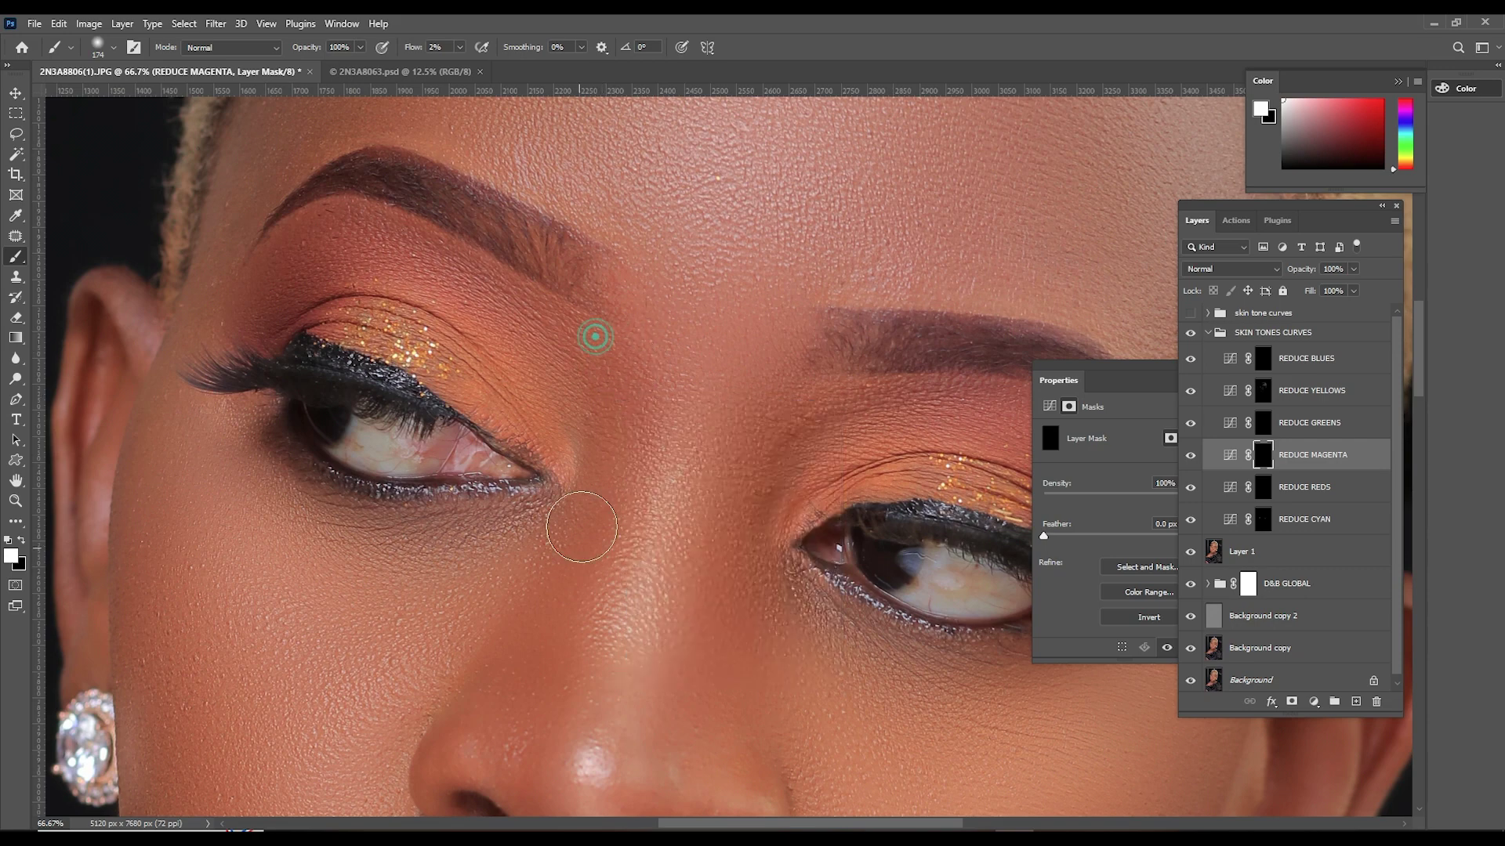
drag(603, 410, 557, 567)
drag(544, 644, 486, 454)
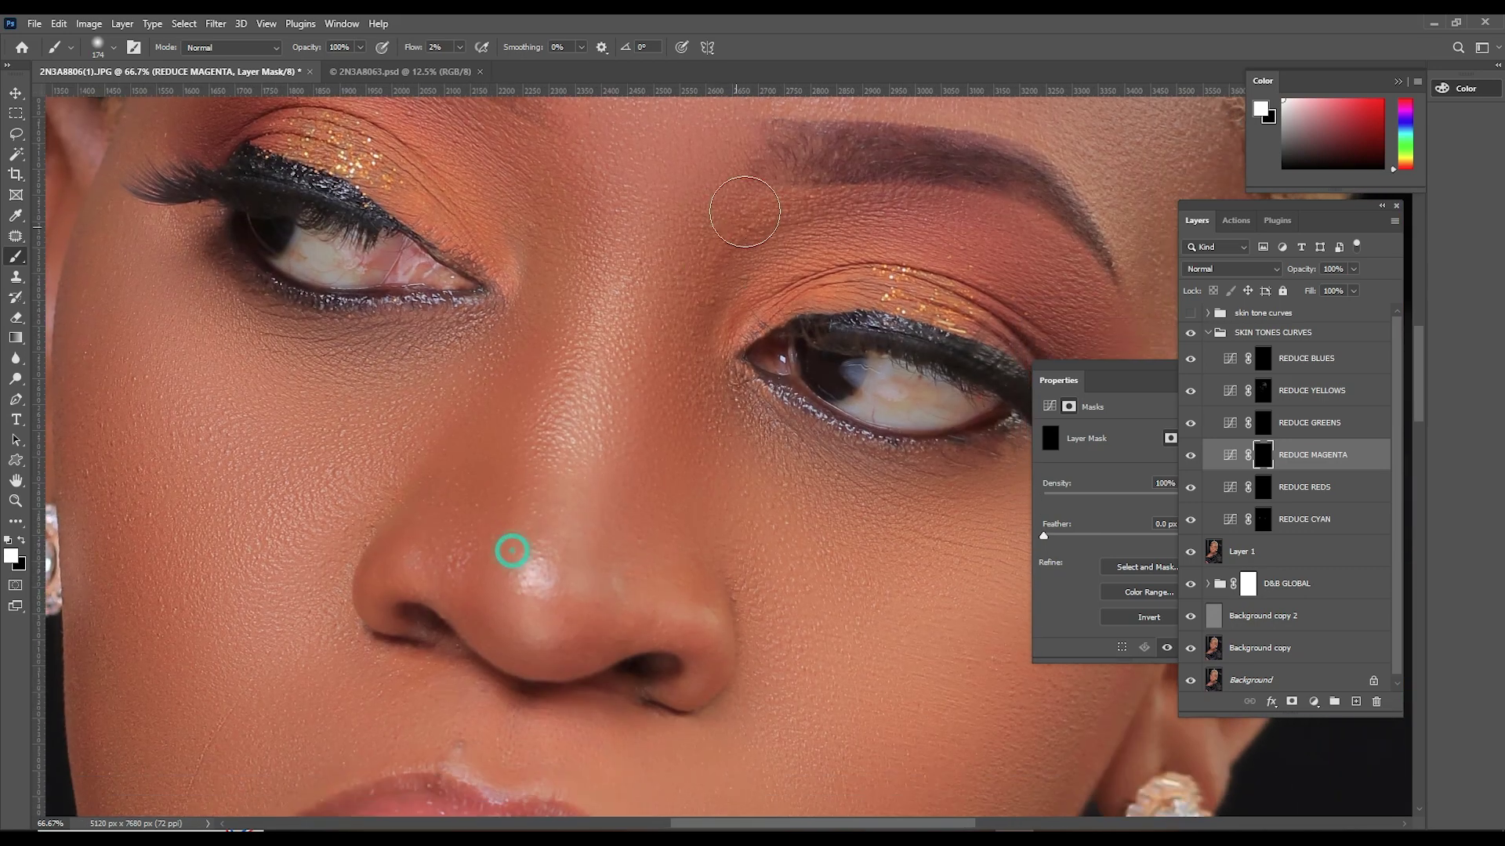
- Paint white on the REDUCE MAGENTA mask down the image-right side of the nose bridge, from the inner brow past the eye corner
mouse_move(748, 196)
mouse_down()
mouse_move(702, 260)
mouse_move(804, 189)
mouse_move(758, 131)
mouse_move(690, 196)
mouse_move(686, 377)
mouse_up()
drag(722, 514, 682, 427)
drag(729, 239, 663, 529)
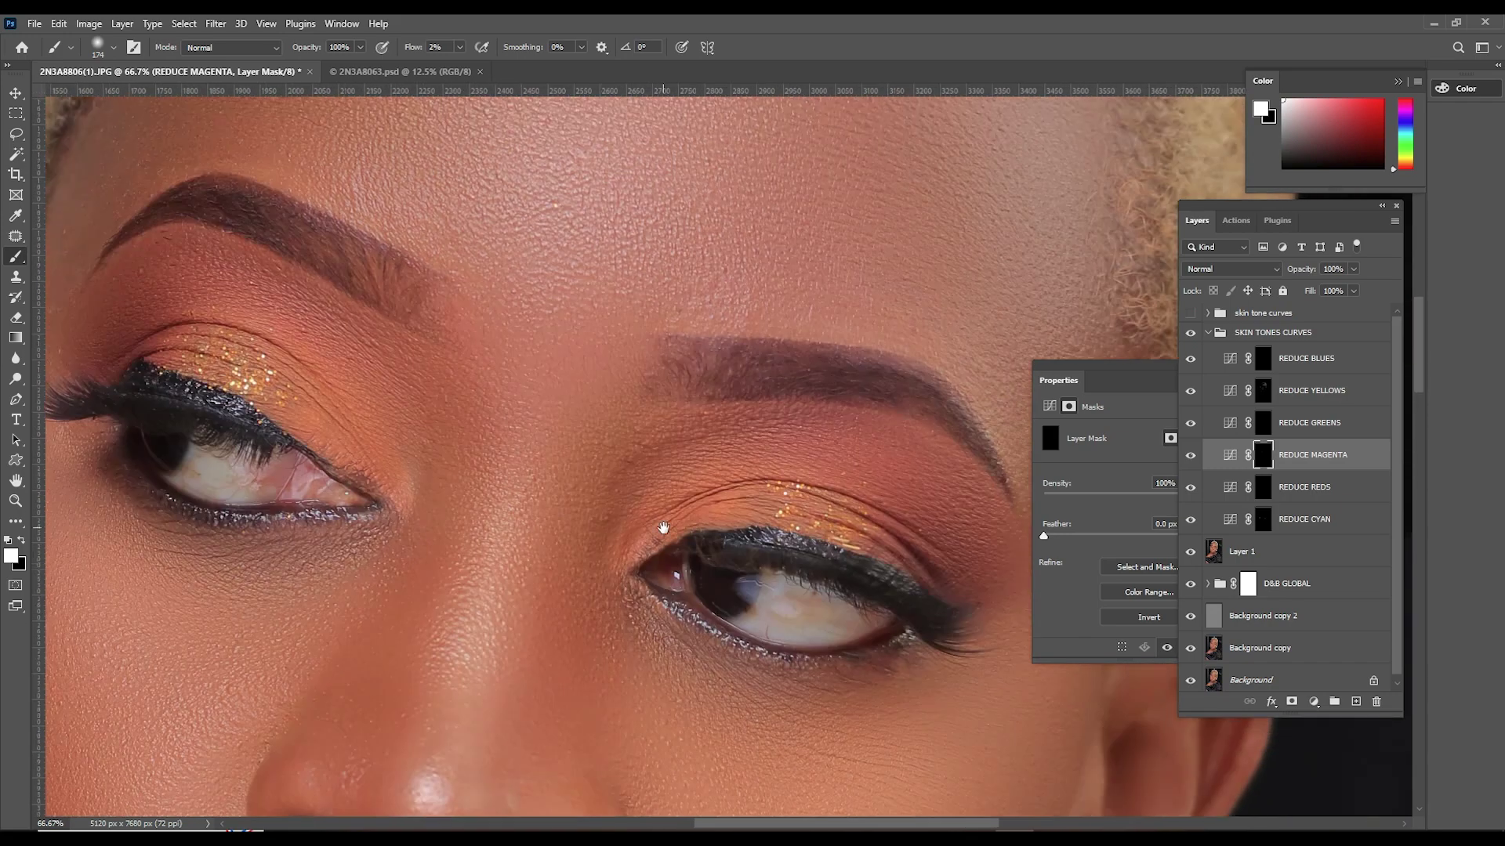
drag(816, 548, 704, 356)
- Set the brush size to 401 px and paint white on the REDUCE MAGENTA mask across the neck and upper shoulders
alt+click(496, 425)
alt+click(496, 425)
alt+click(496, 424)
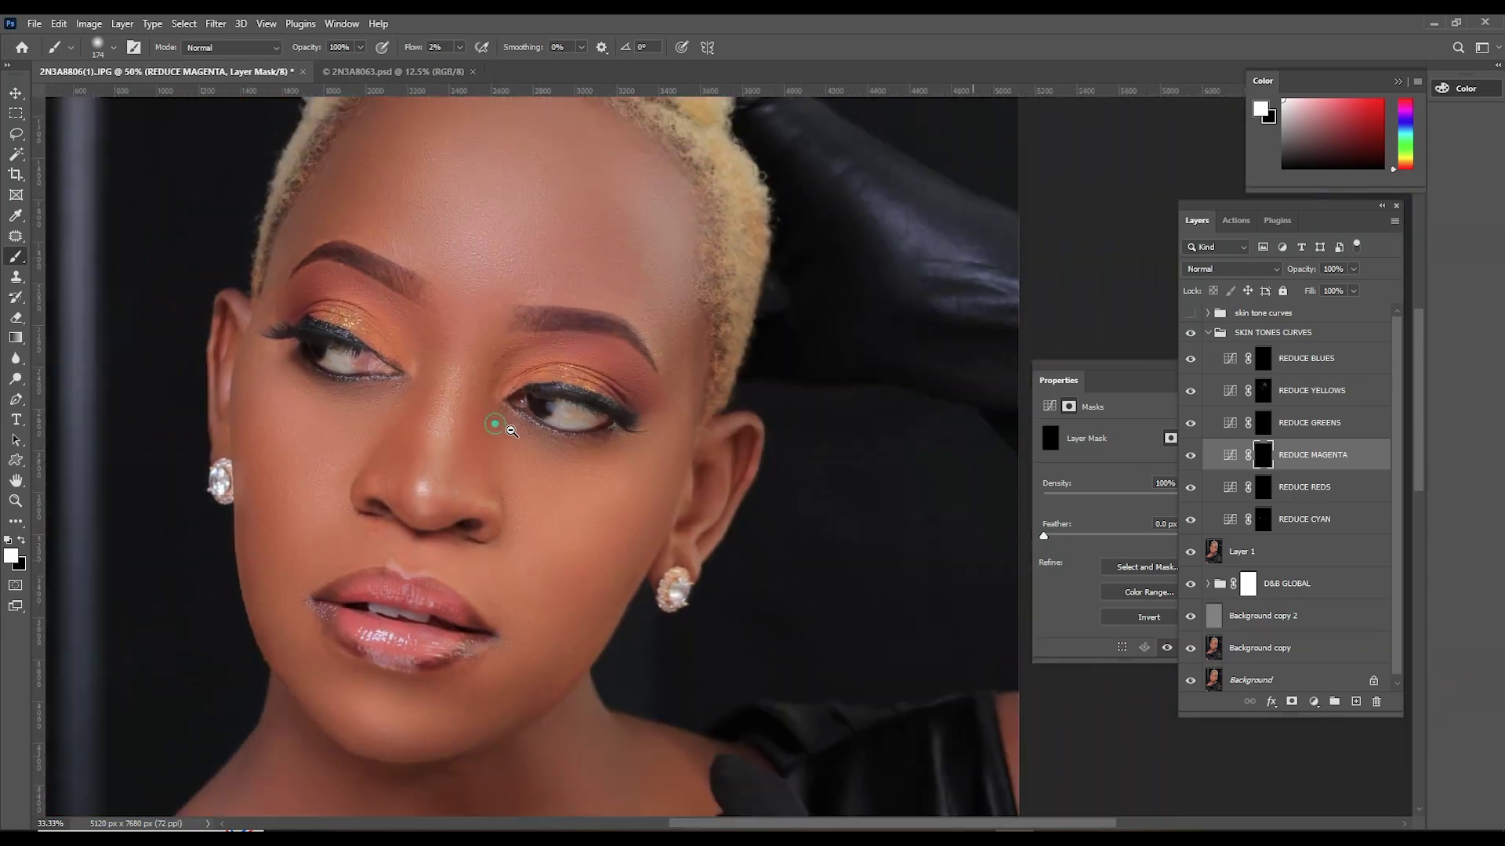
drag(482, 501, 517, 430)
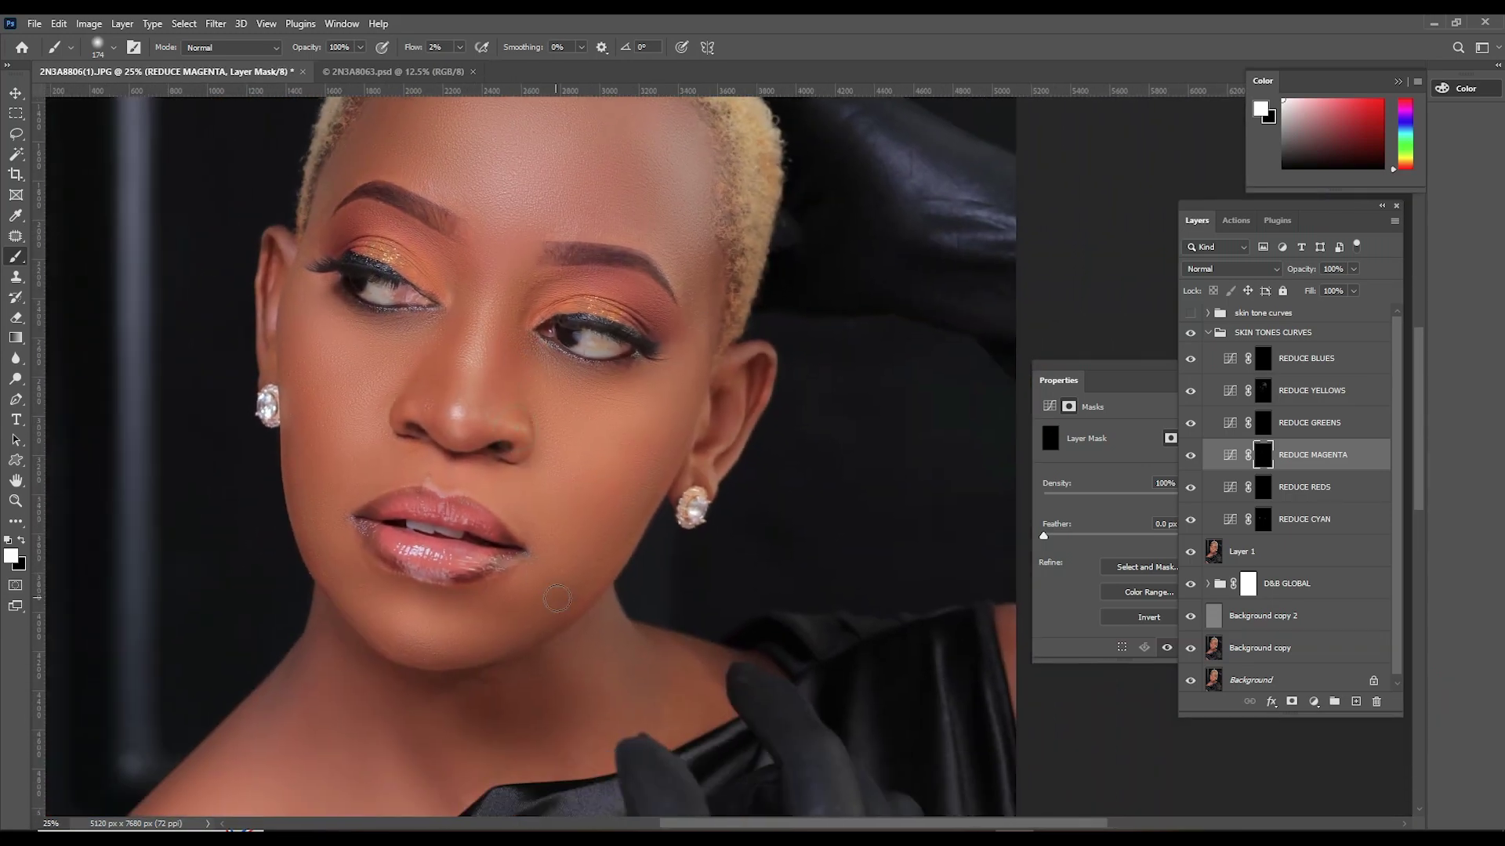
drag(562, 644, 709, 473)
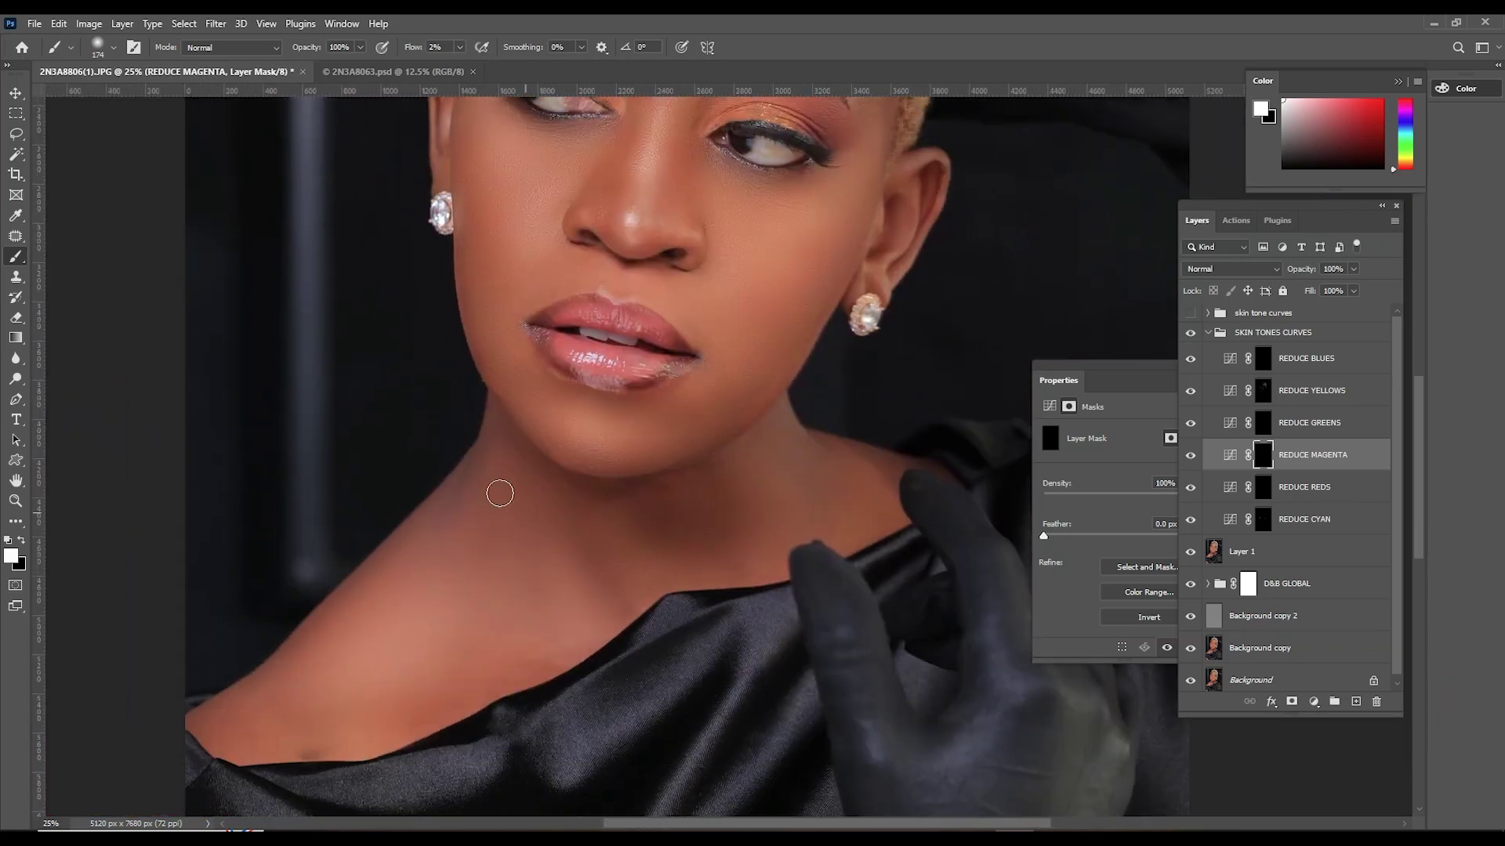
right_click(582, 508)
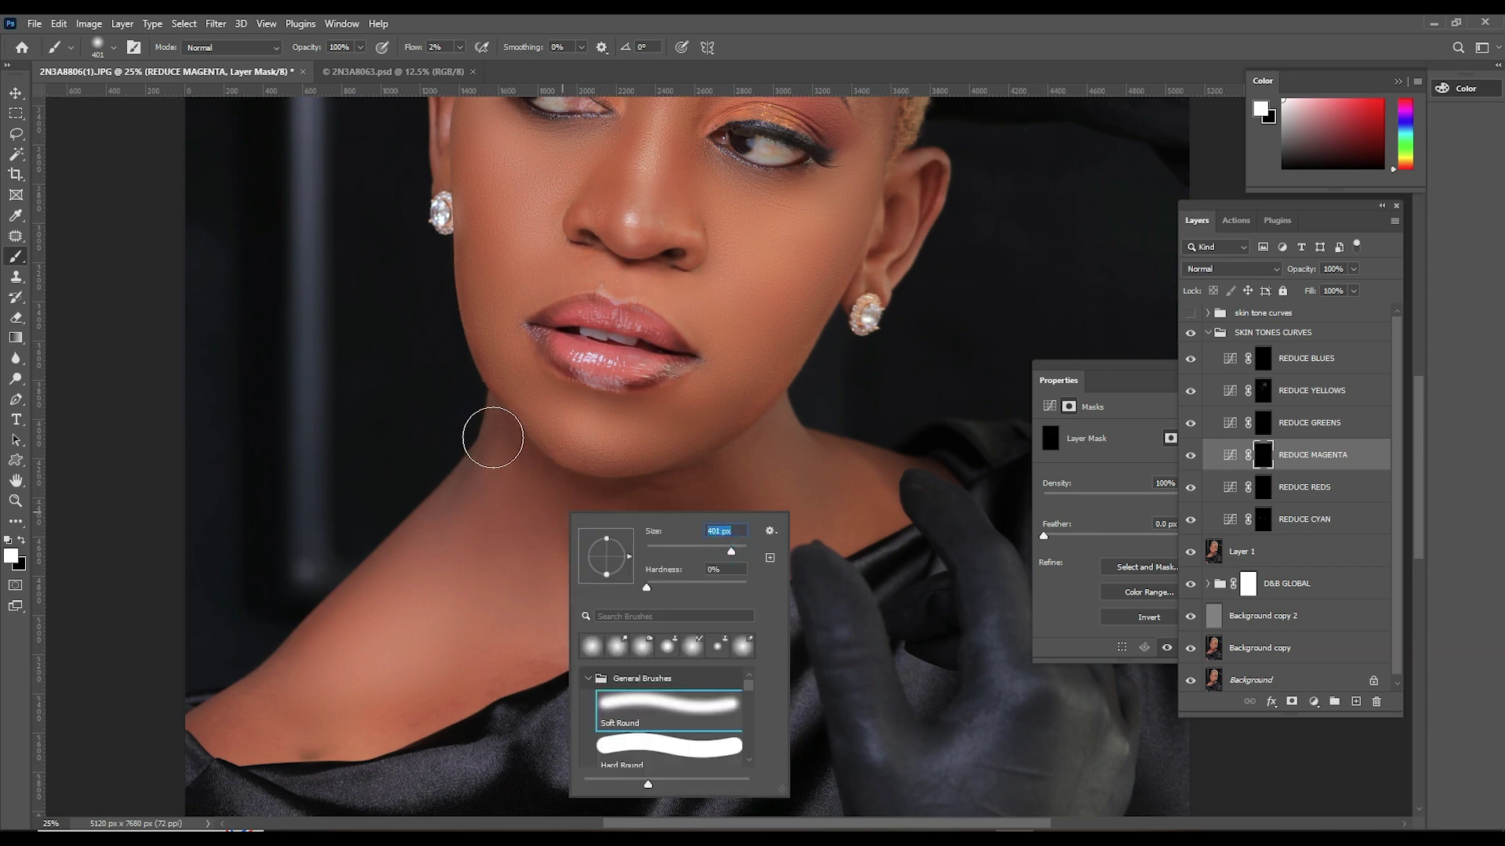
mouse_move(490, 446)
mouse_down()
mouse_move(417, 548)
mouse_move(498, 447)
mouse_move(632, 514)
mouse_move(598, 565)
mouse_move(637, 624)
mouse_move(677, 498)
mouse_move(645, 537)
mouse_move(722, 548)
mouse_move(764, 503)
mouse_move(852, 517)
mouse_move(726, 541)
mouse_move(789, 555)
mouse_up()
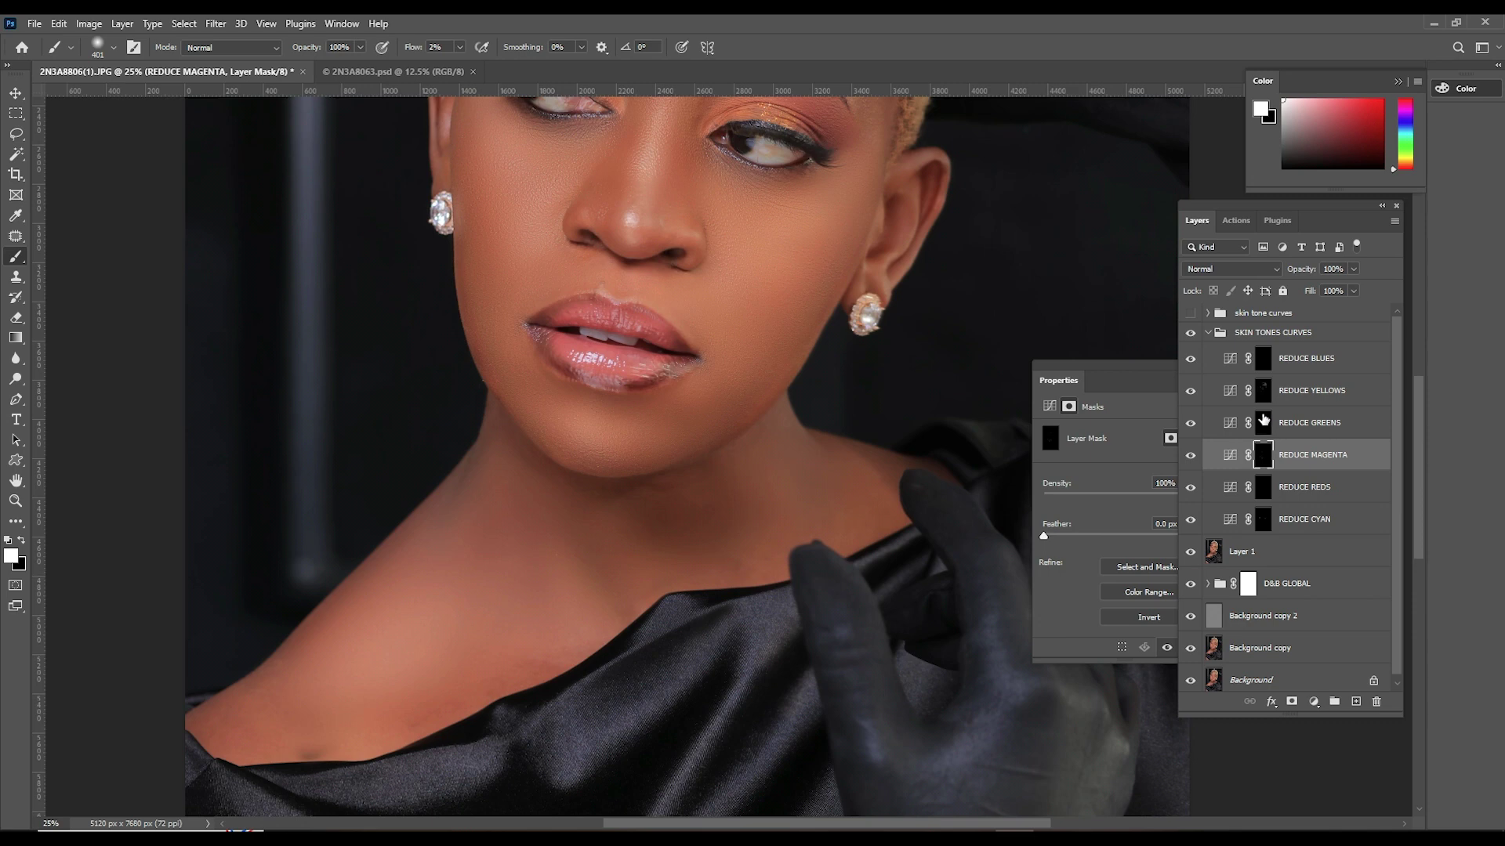
mouse_move(821, 471)
mouse_down()
mouse_move(682, 524)
mouse_move(471, 491)
mouse_move(446, 515)
mouse_move(483, 443)
mouse_move(437, 493)
mouse_up()
- On the REDUCE CYAN mask, paint white with a 243 px brush down the image-left side of the neck
click(1264, 520)
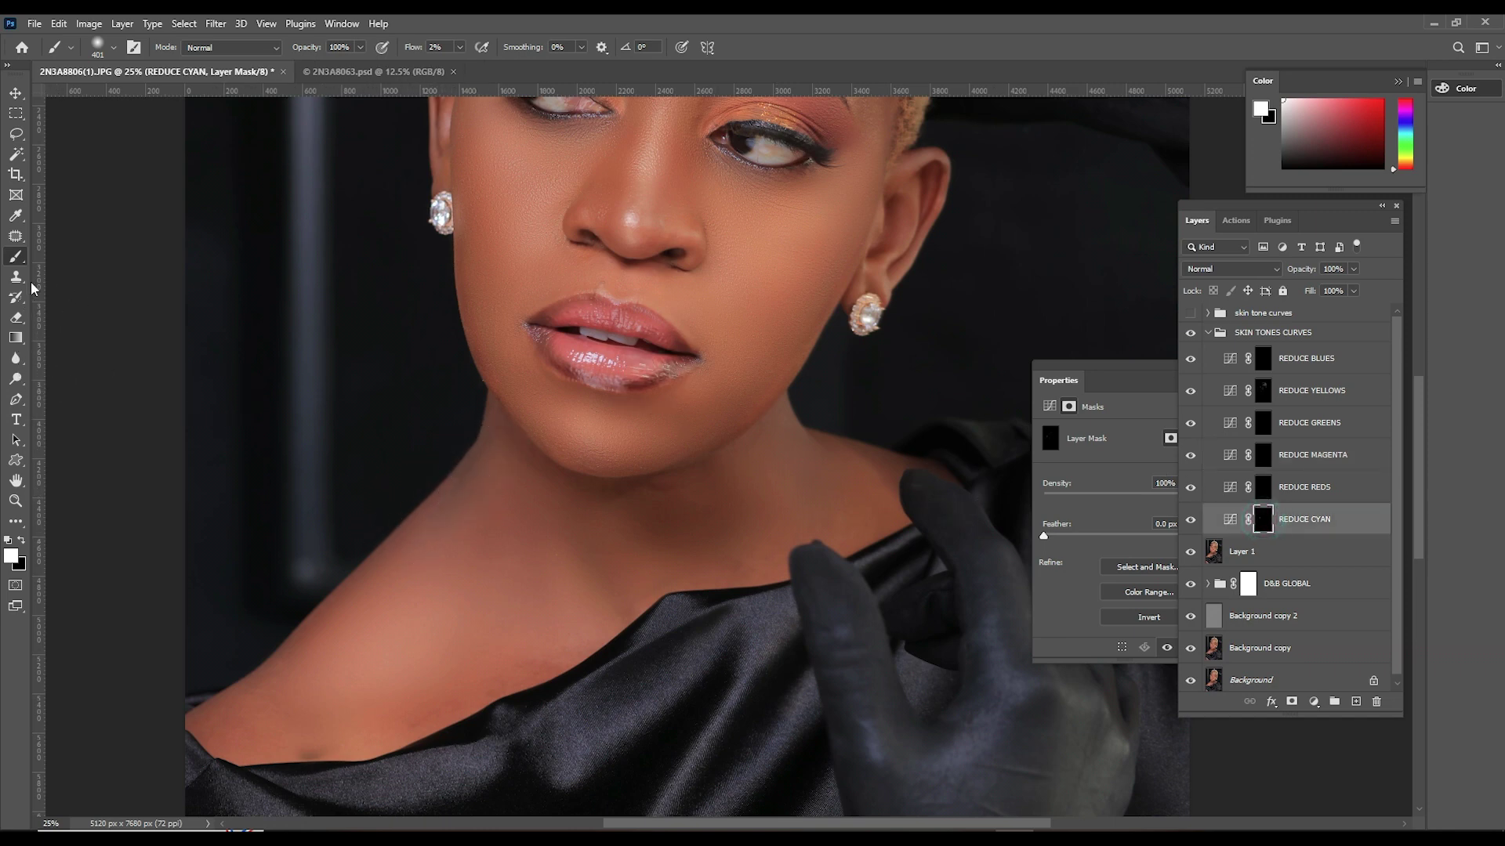
right_click(488, 480)
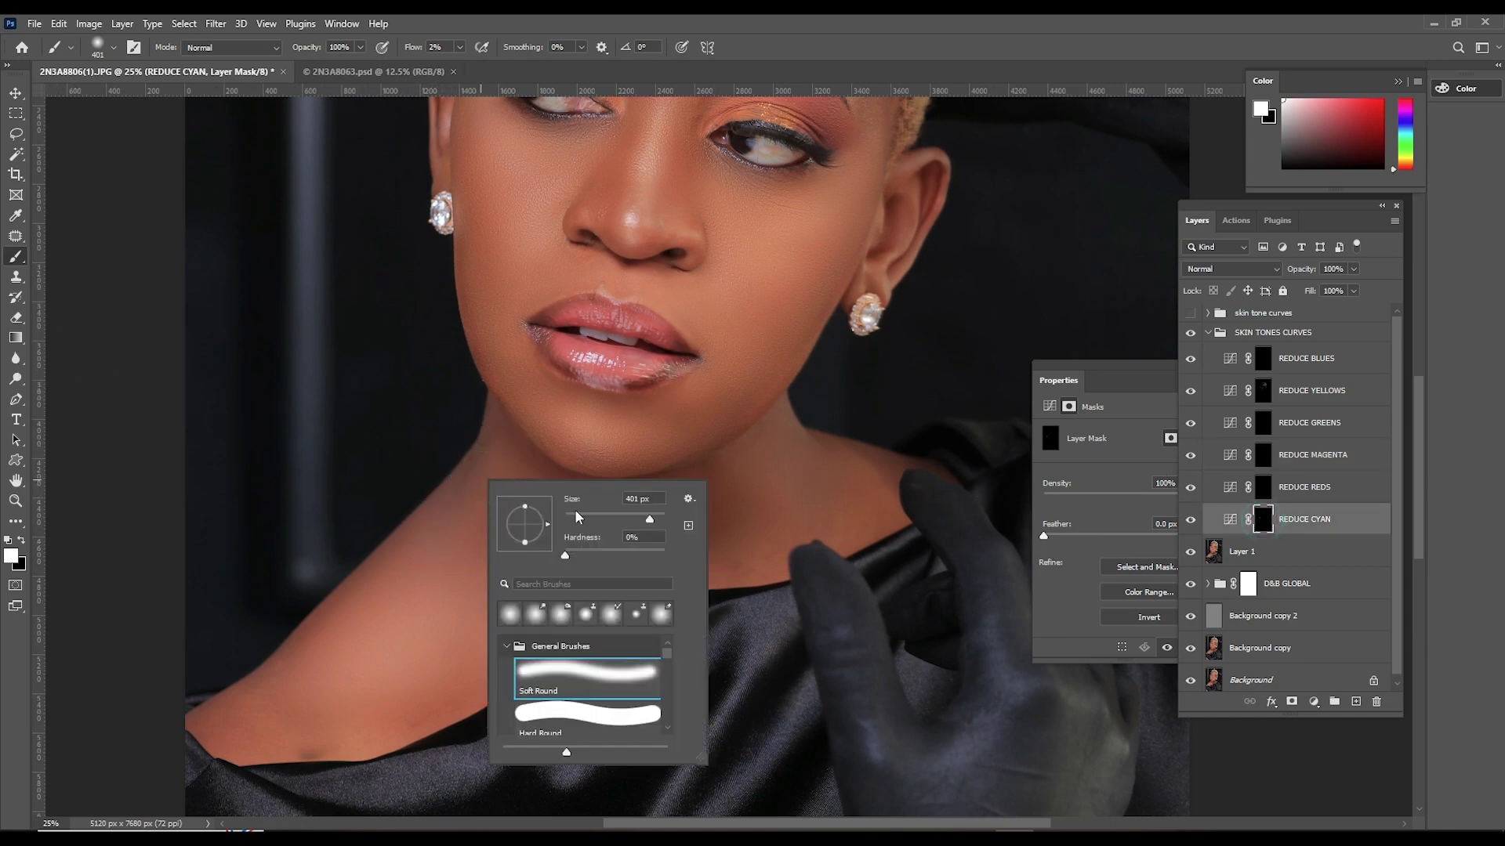
click(641, 518)
mouse_move(472, 458)
mouse_down()
mouse_move(433, 520)
mouse_move(456, 502)
mouse_move(410, 530)
mouse_up()
drag(510, 429, 506, 501)
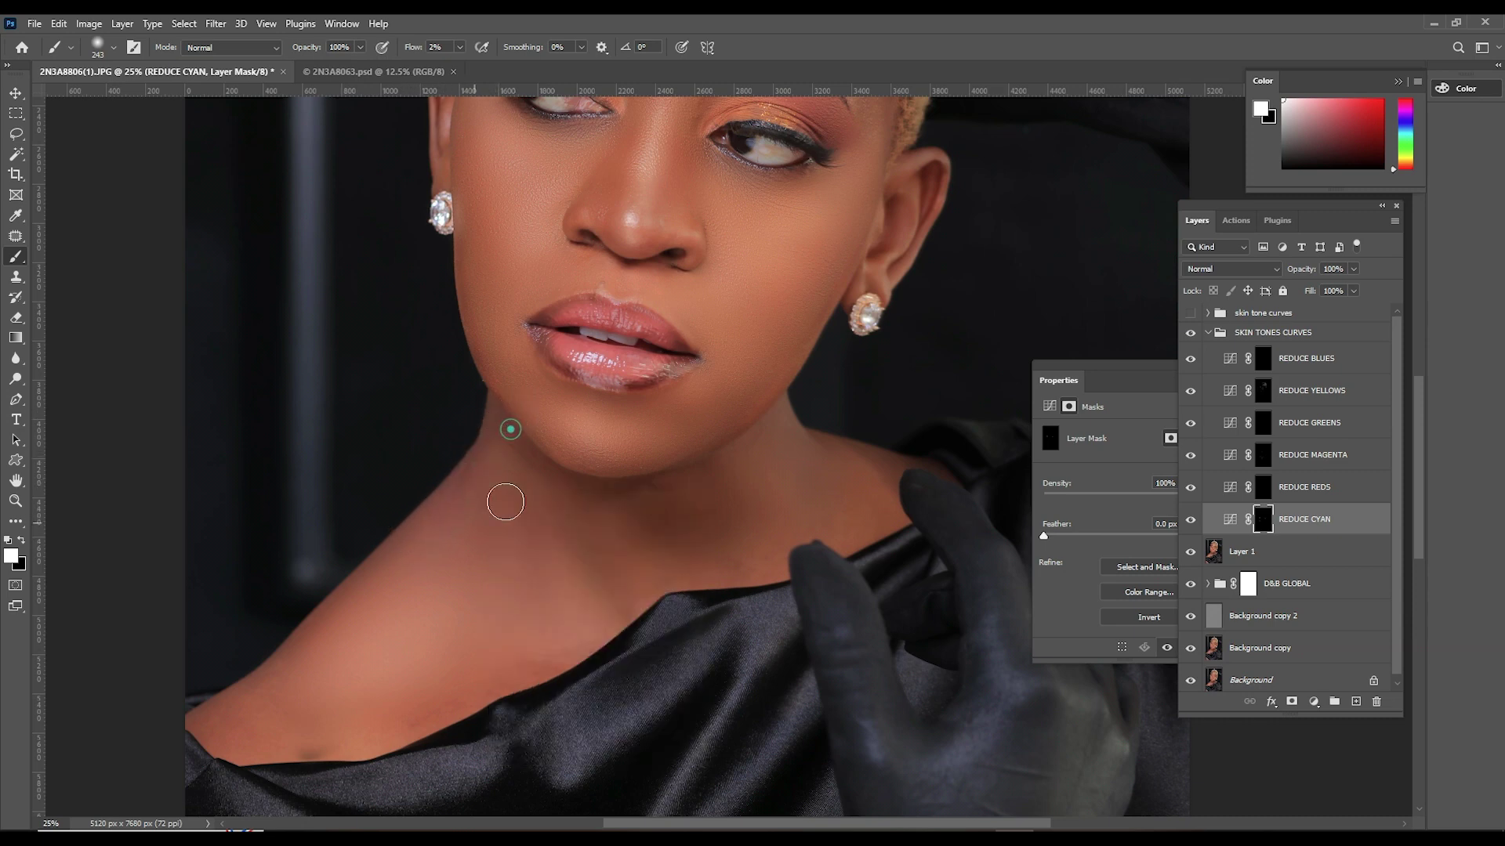
- Set the brush size to 401 px and paint white on the REDUCE CYAN mask over the image-left neck below the jaw
right_click(505, 503)
drag(688, 531, 683, 529)
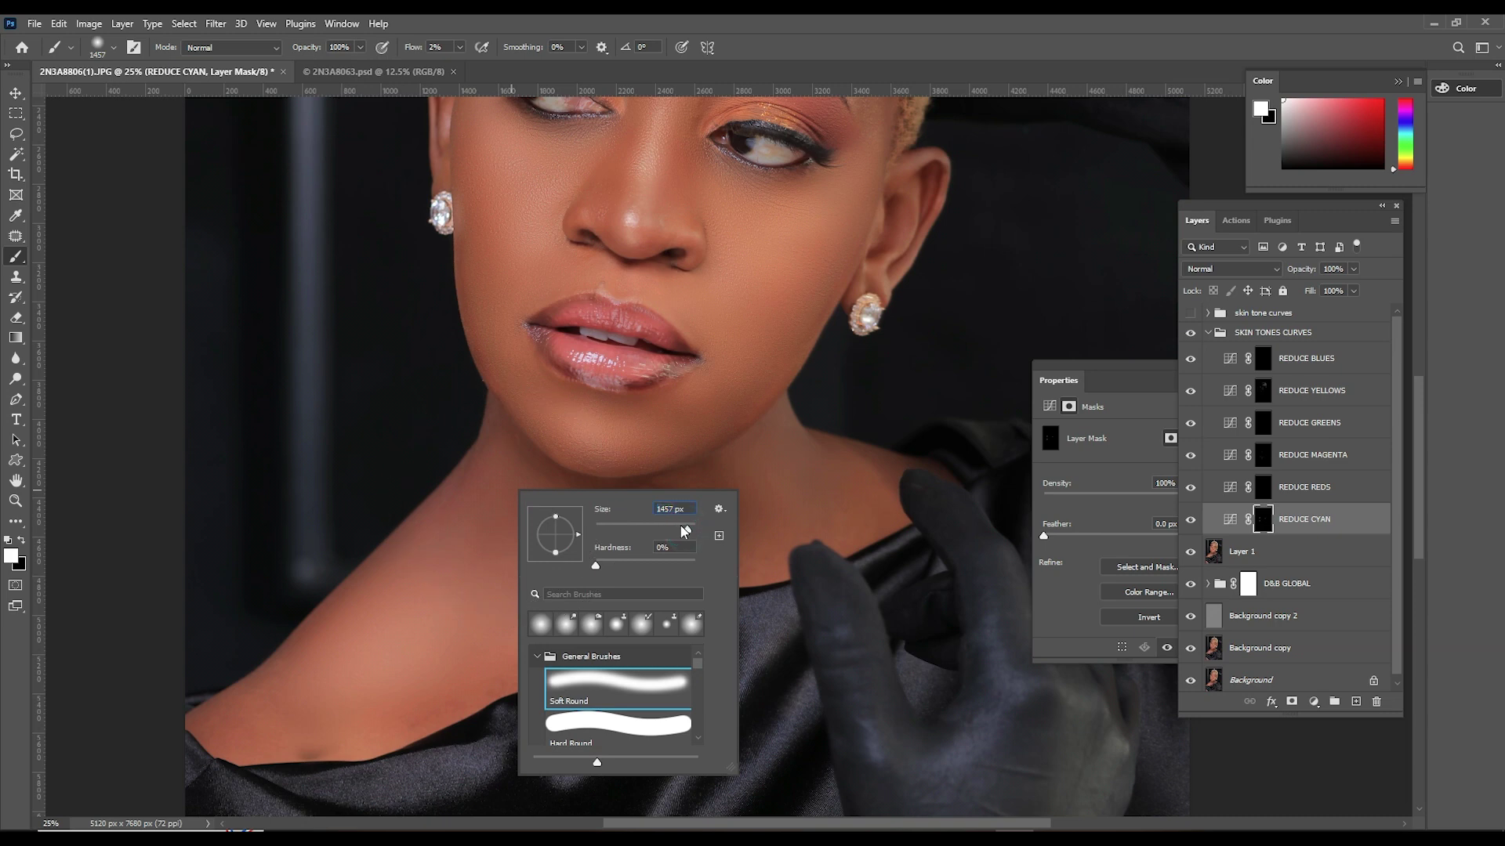
click(679, 526)
click(485, 433)
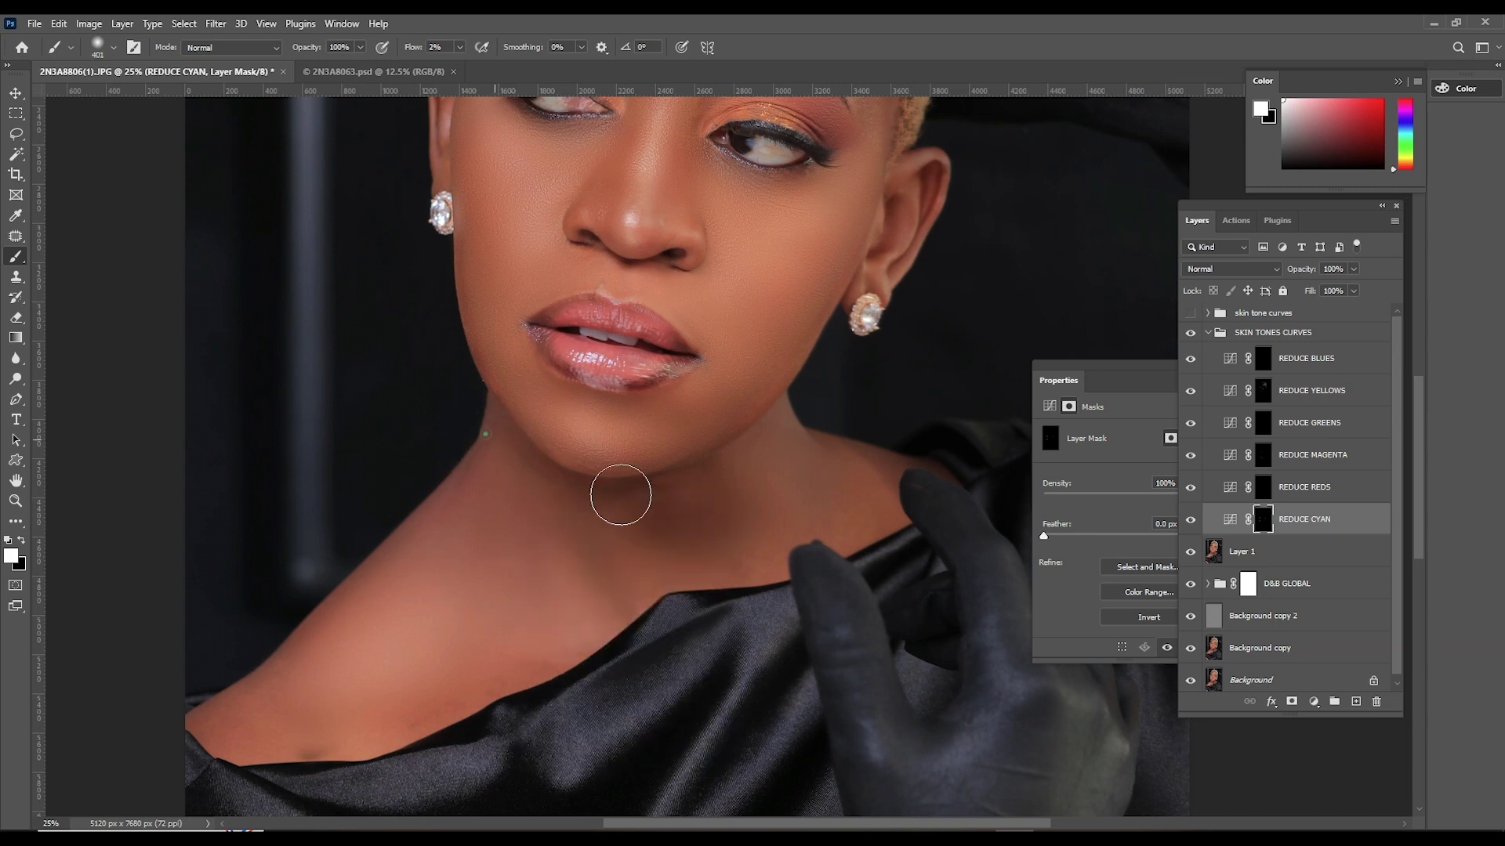
click(557, 508)
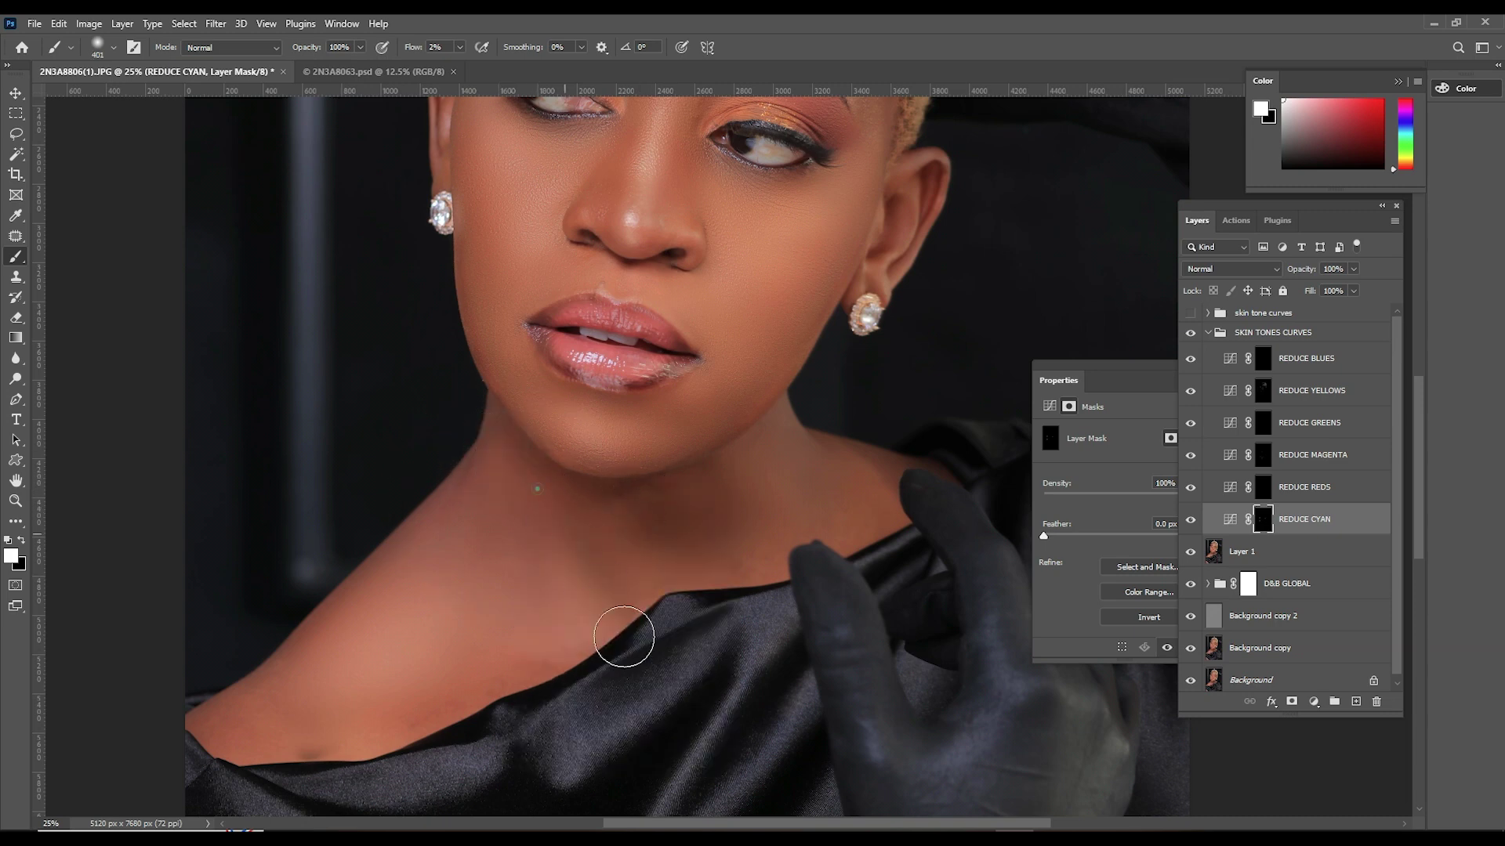
- Paint white on the REDUCE CYAN mask over the image-right side of the neck and onto the adjoining shoulder
click(736, 474)
click(709, 555)
click(756, 446)
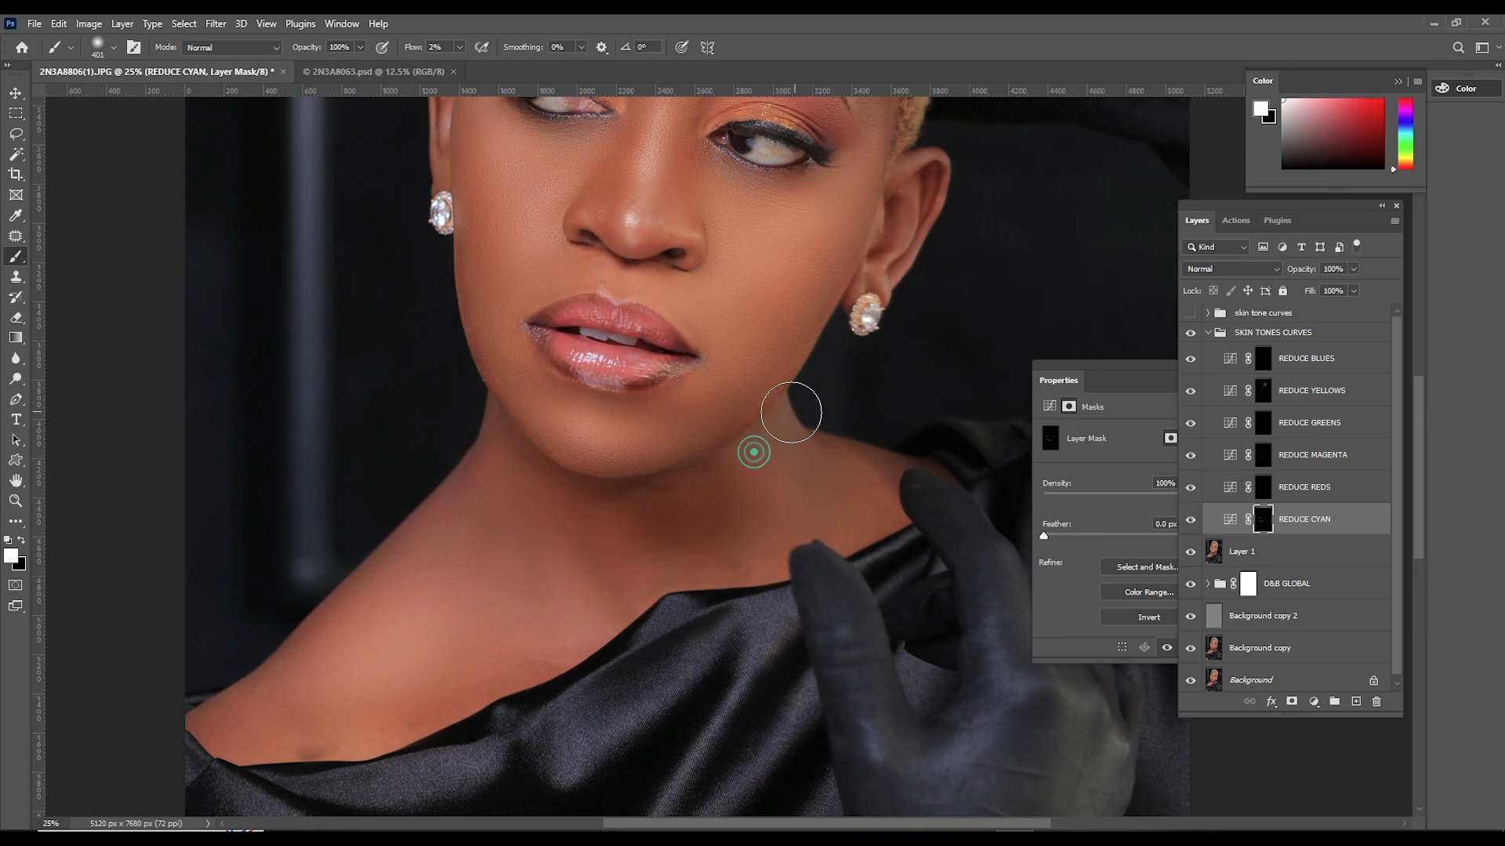
click(780, 411)
click(841, 503)
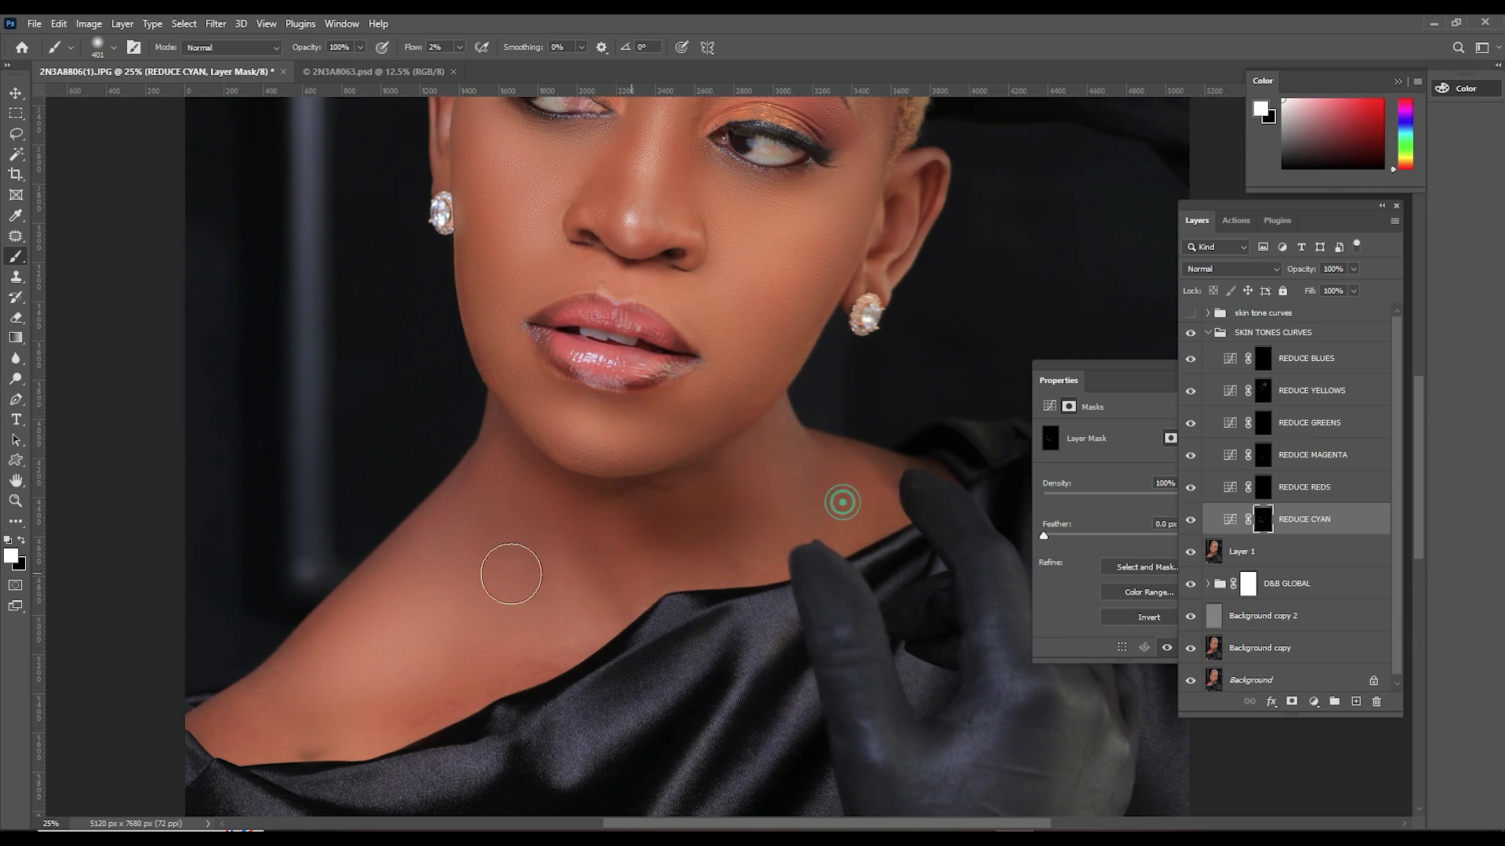
- Build up the cyan reduction with white strokes from the image-left shoulder across the neck to the image-right jawline
click(477, 463)
mouse_move(379, 571)
mouse_down()
mouse_move(248, 714)
mouse_move(327, 735)
mouse_move(538, 655)
mouse_move(354, 731)
mouse_move(474, 529)
mouse_up()
click(610, 501)
mouse_move(658, 474)
mouse_down()
mouse_move(822, 366)
mouse_move(638, 466)
mouse_up()
drag(771, 334, 703, 496)
drag(729, 375, 726, 413)
- Paint white on the REDUCE CYAN mask along the image-right temple hairline above the ear
scroll(726, 413, up, 4)
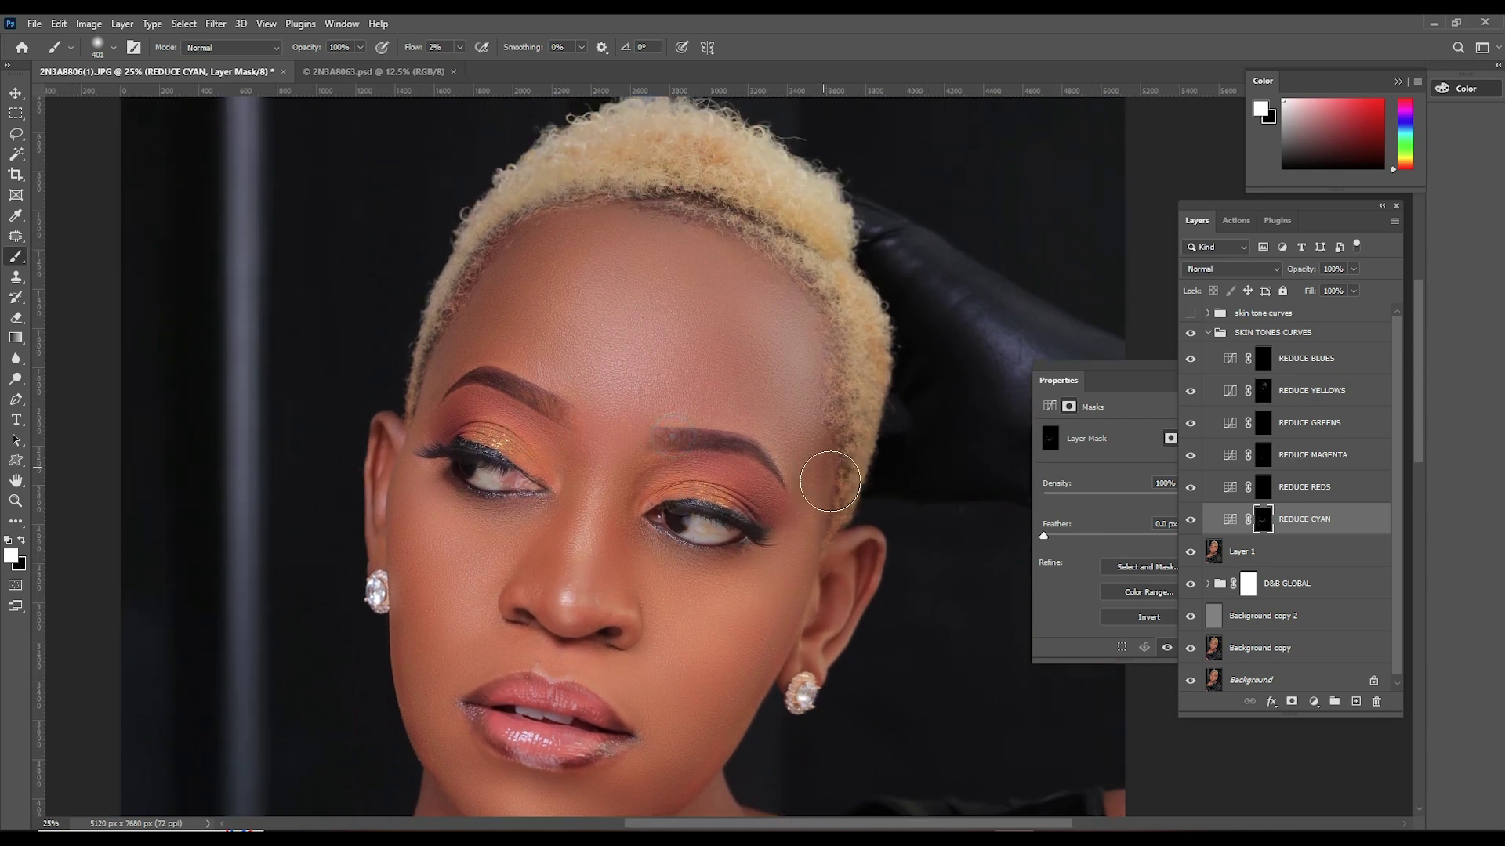
click(832, 509)
drag(847, 464, 844, 452)
- Collapse the SKIN TONES CURVES group, compare the portrait with the group shown and hidden, and leave it hidden
click(1208, 334)
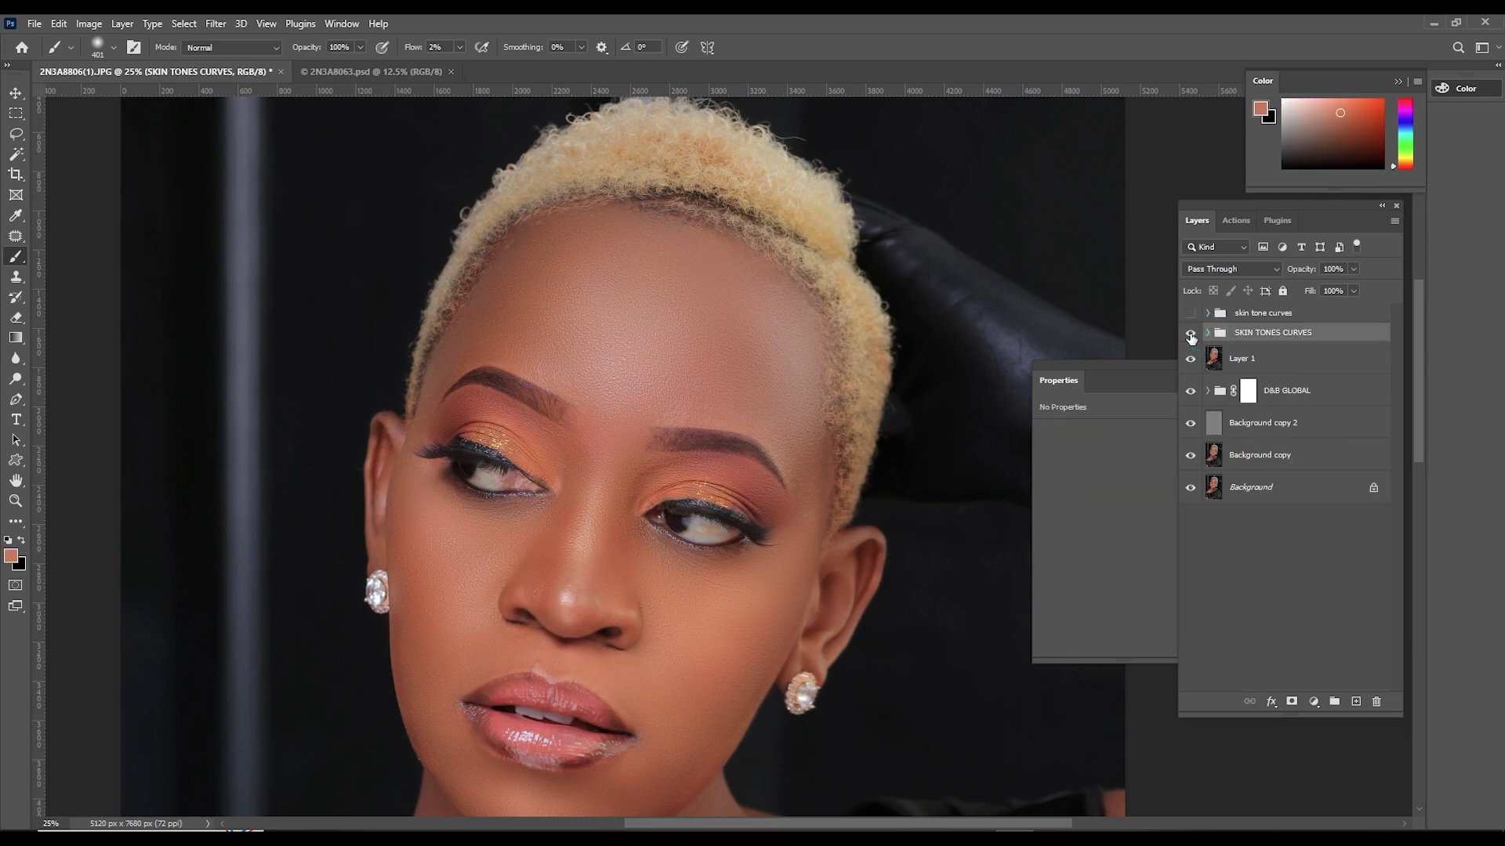
click(1191, 335)
click(1191, 335)
click(1191, 336)
click(1190, 335)
click(1190, 335)
click(1190, 335)
click(1190, 335)
- Apply the Retouch4me Skin Tone filter to Layer 1 with Blend at 100 and Soft Light Layer enabled
click(1272, 366)
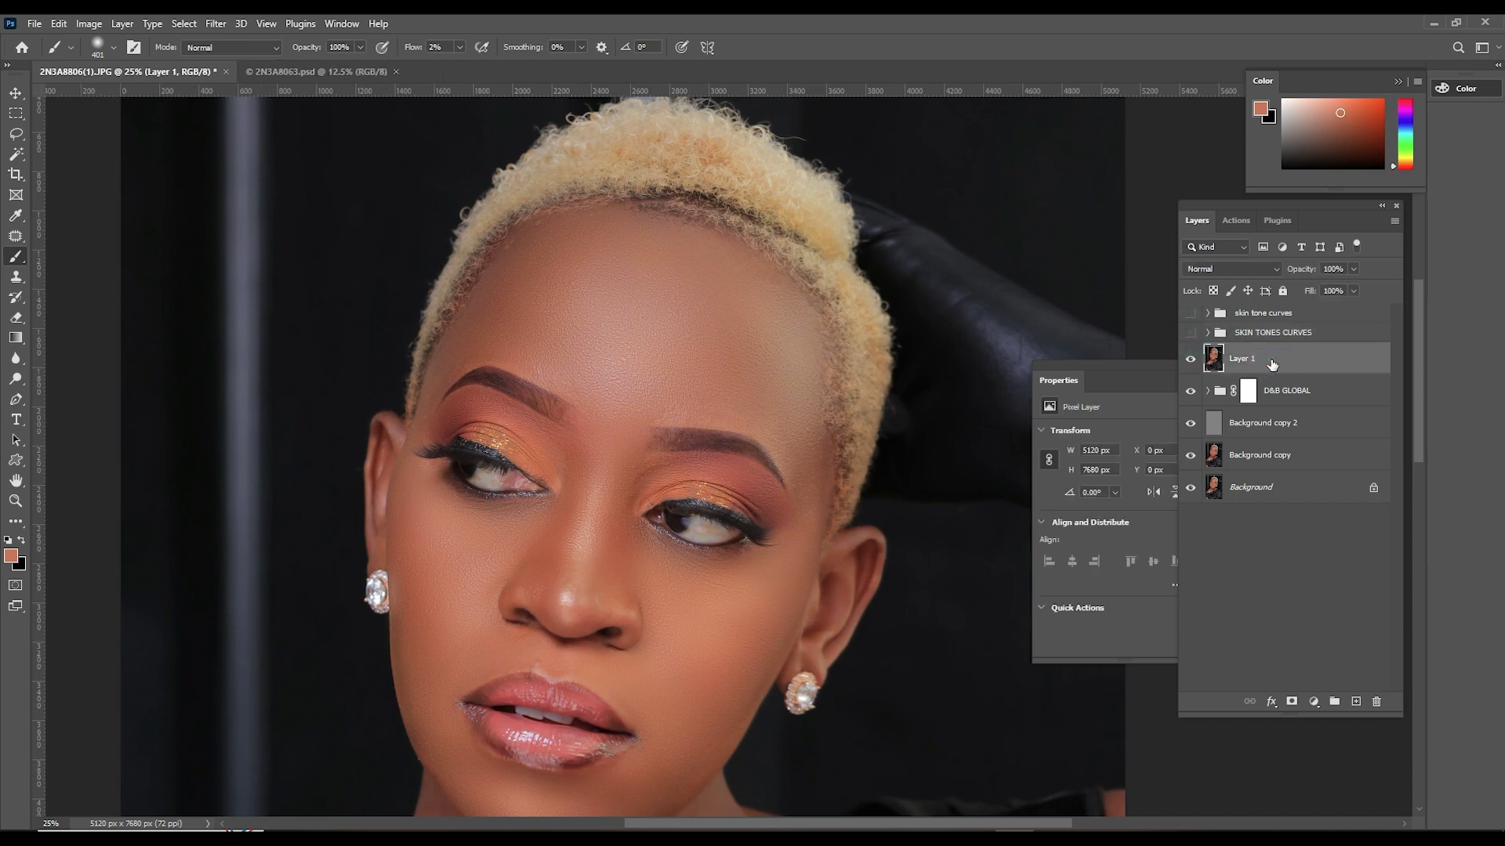
click(1192, 333)
click(1183, 335)
click(218, 23)
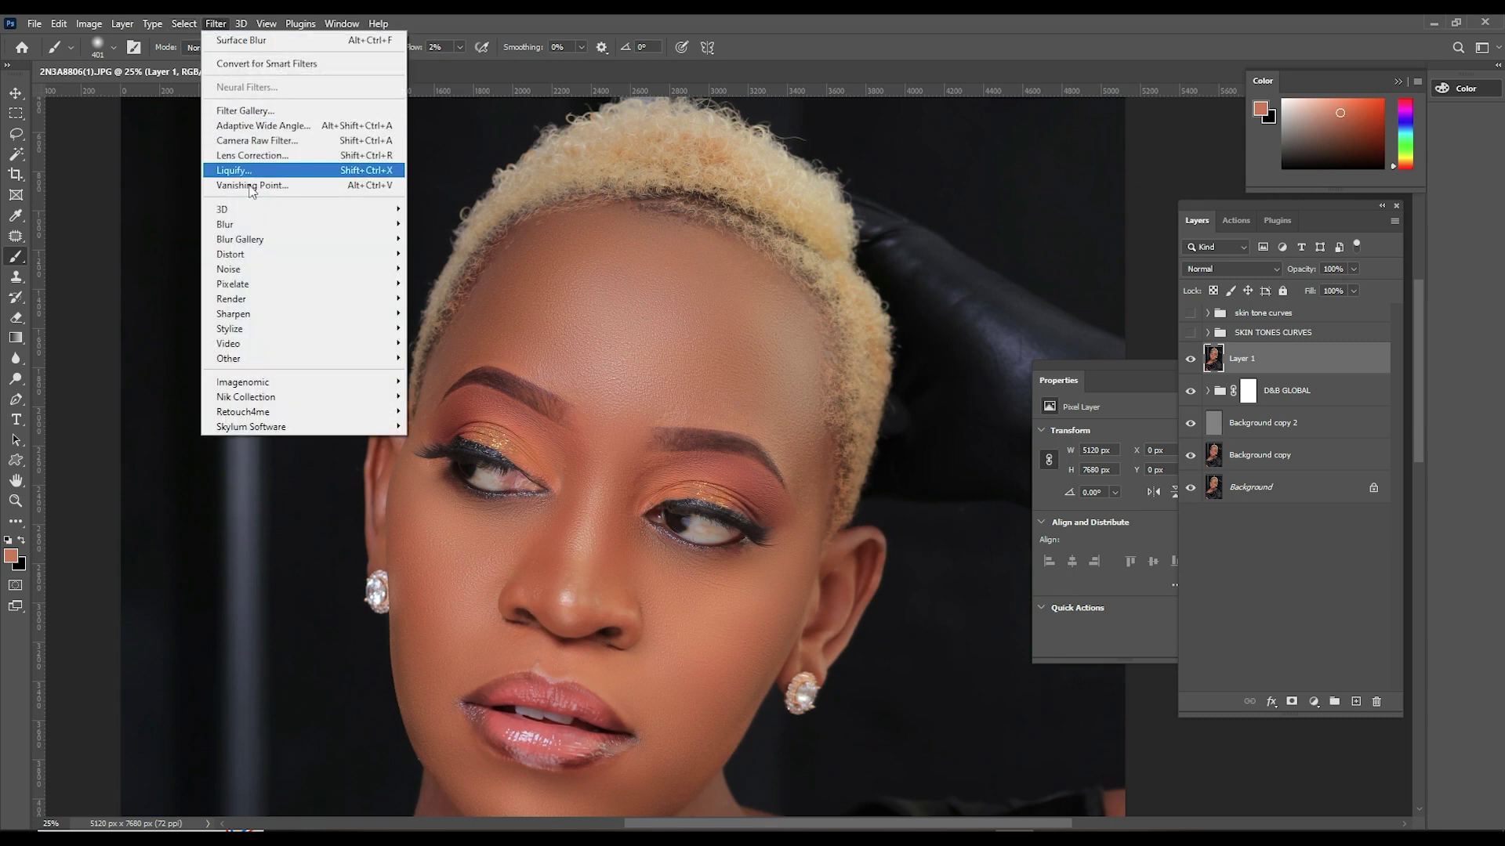
mouse_move(248, 366)
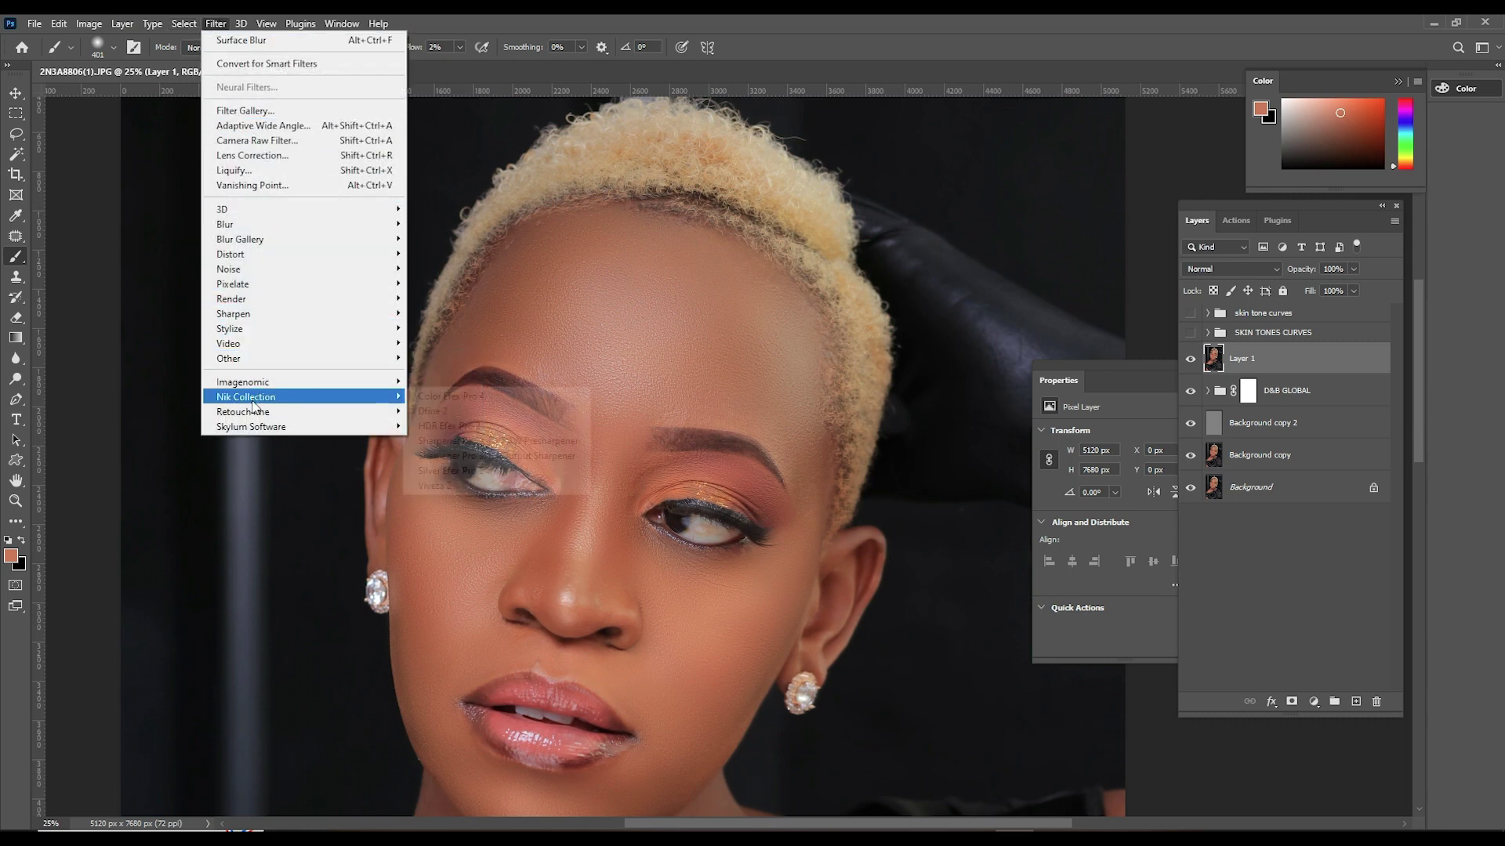
mouse_move(265, 416)
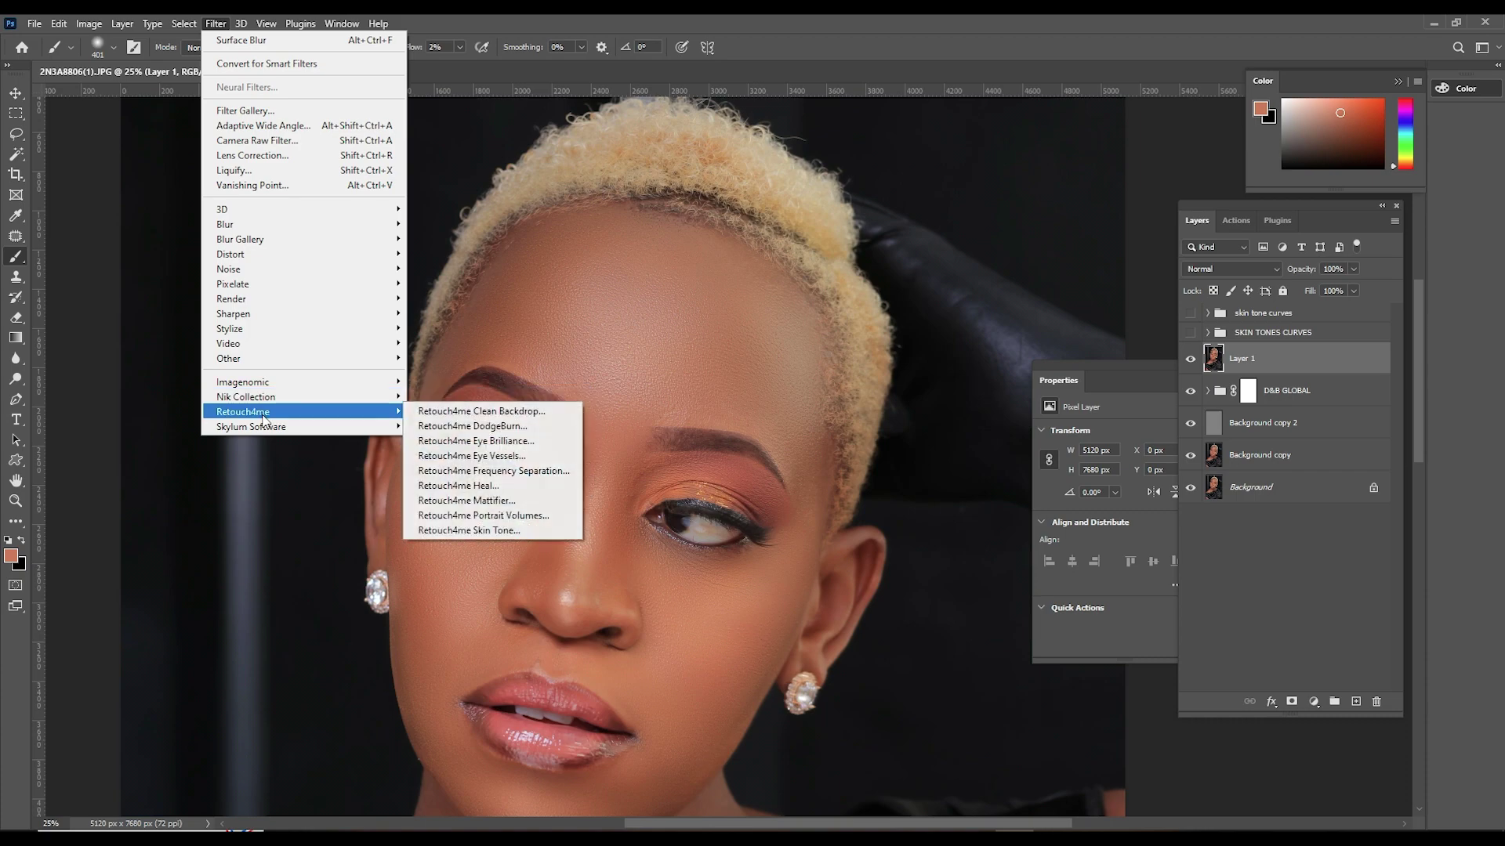
click(537, 530)
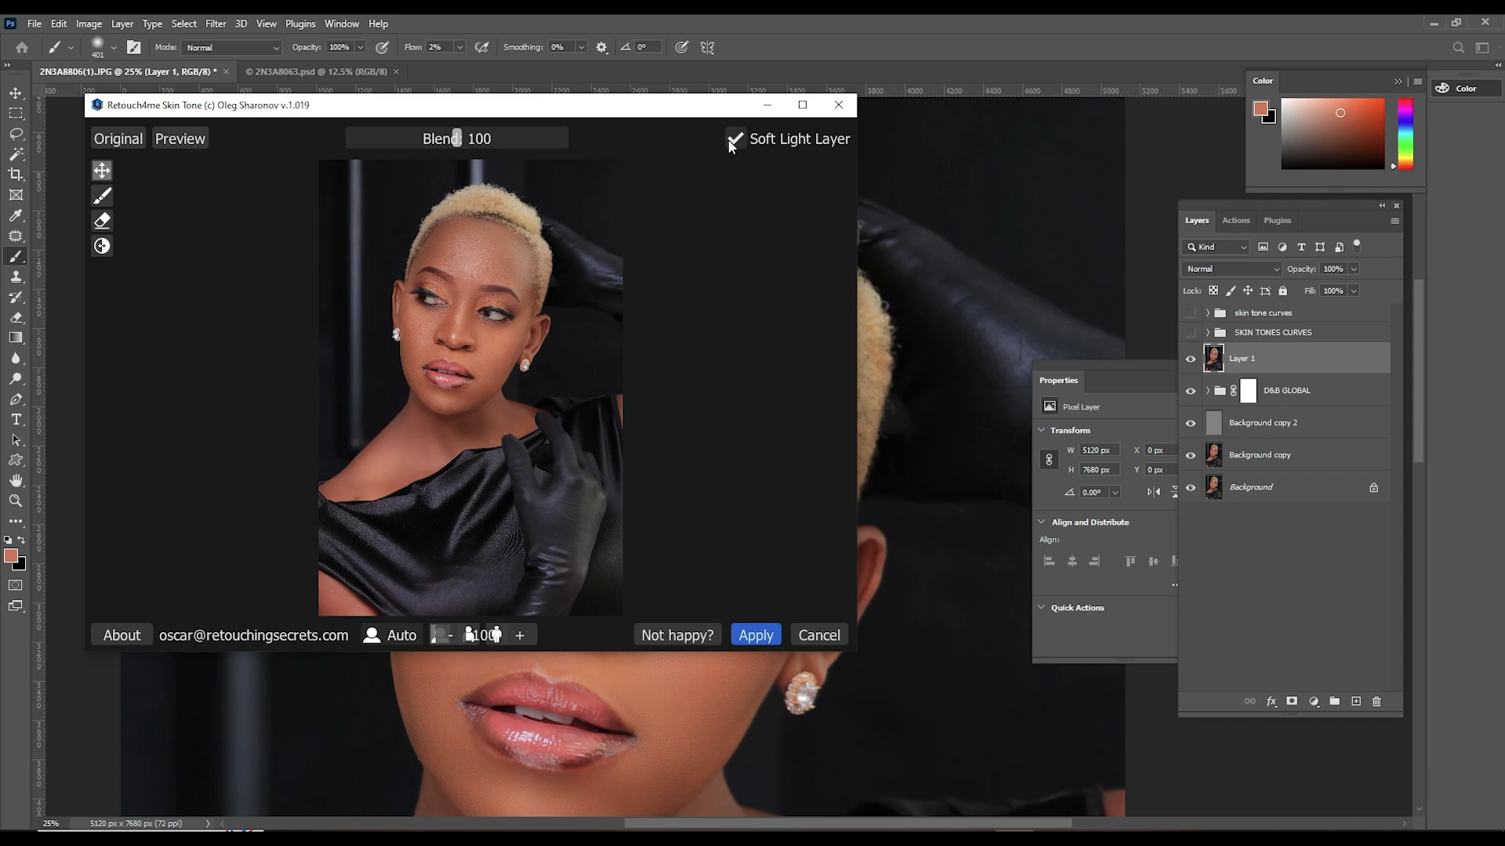
click(757, 636)
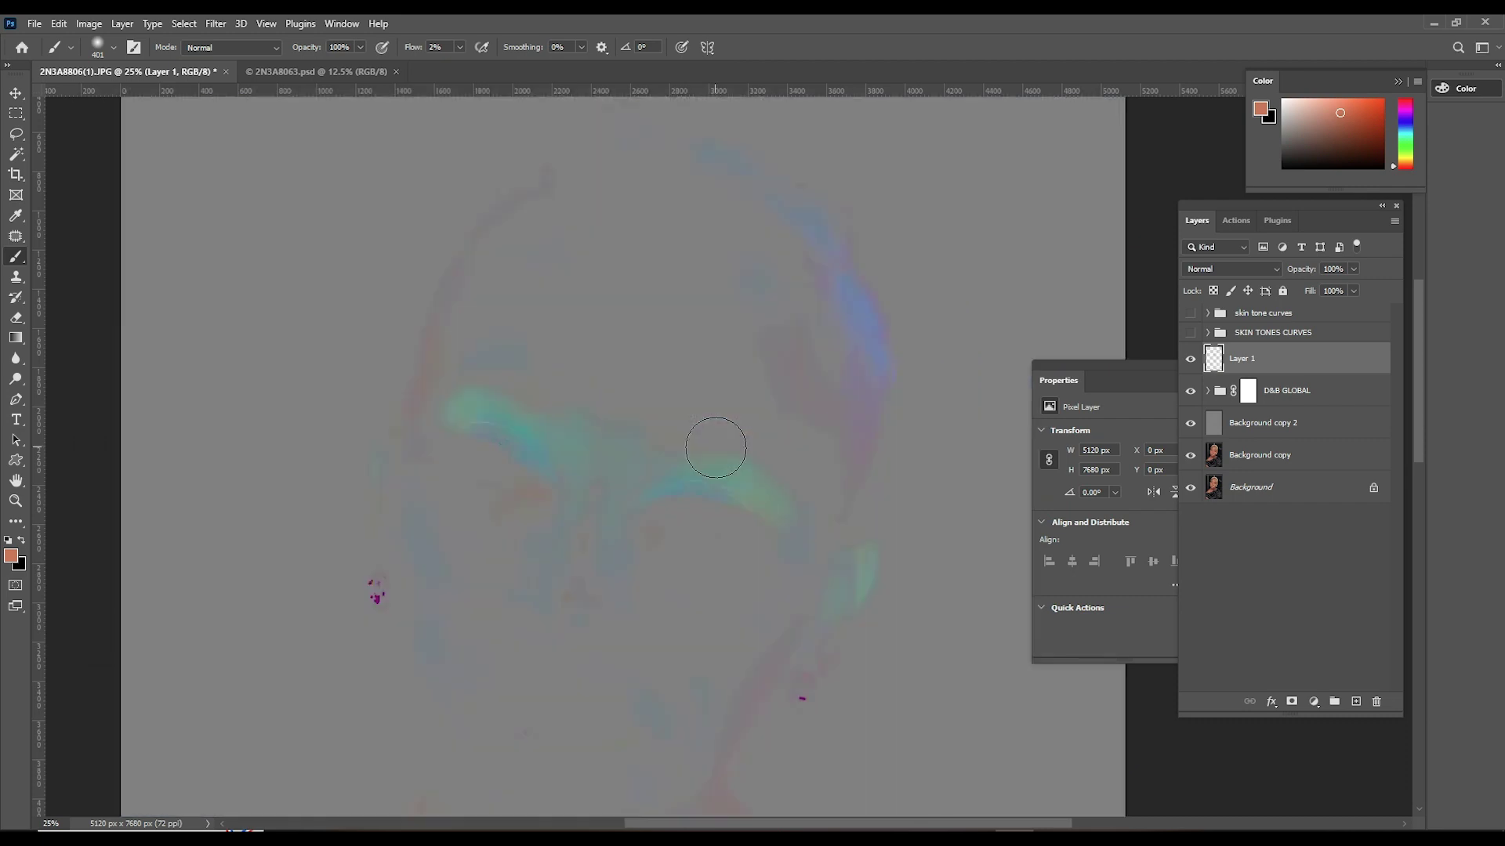
- Set Layer 1's blend mode to Soft Light and compare the portrait with the layer hidden and shown
drag(755, 562, 766, 416)
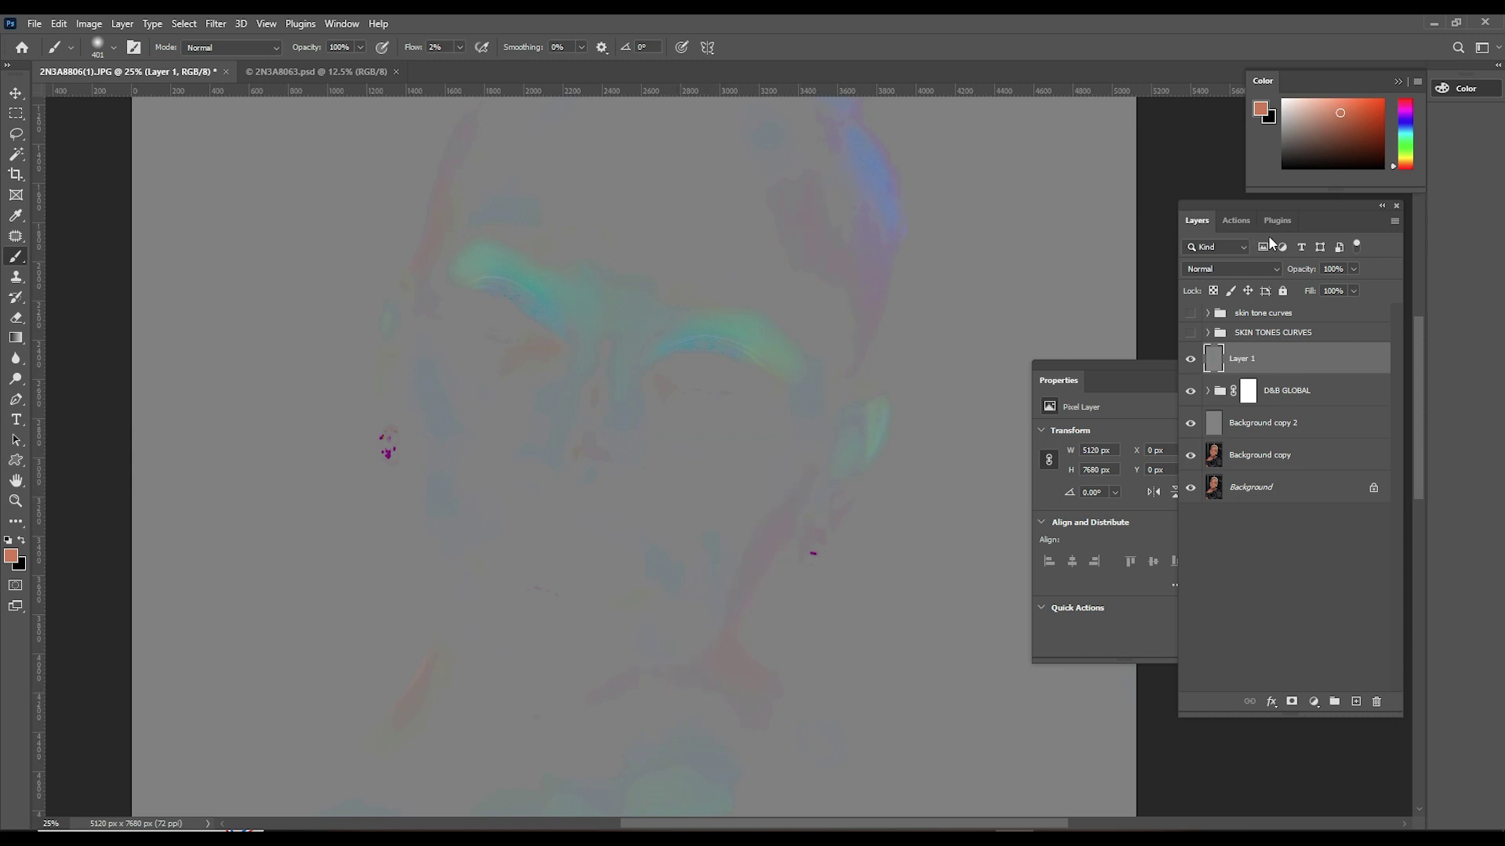
click(1327, 357)
click(1271, 268)
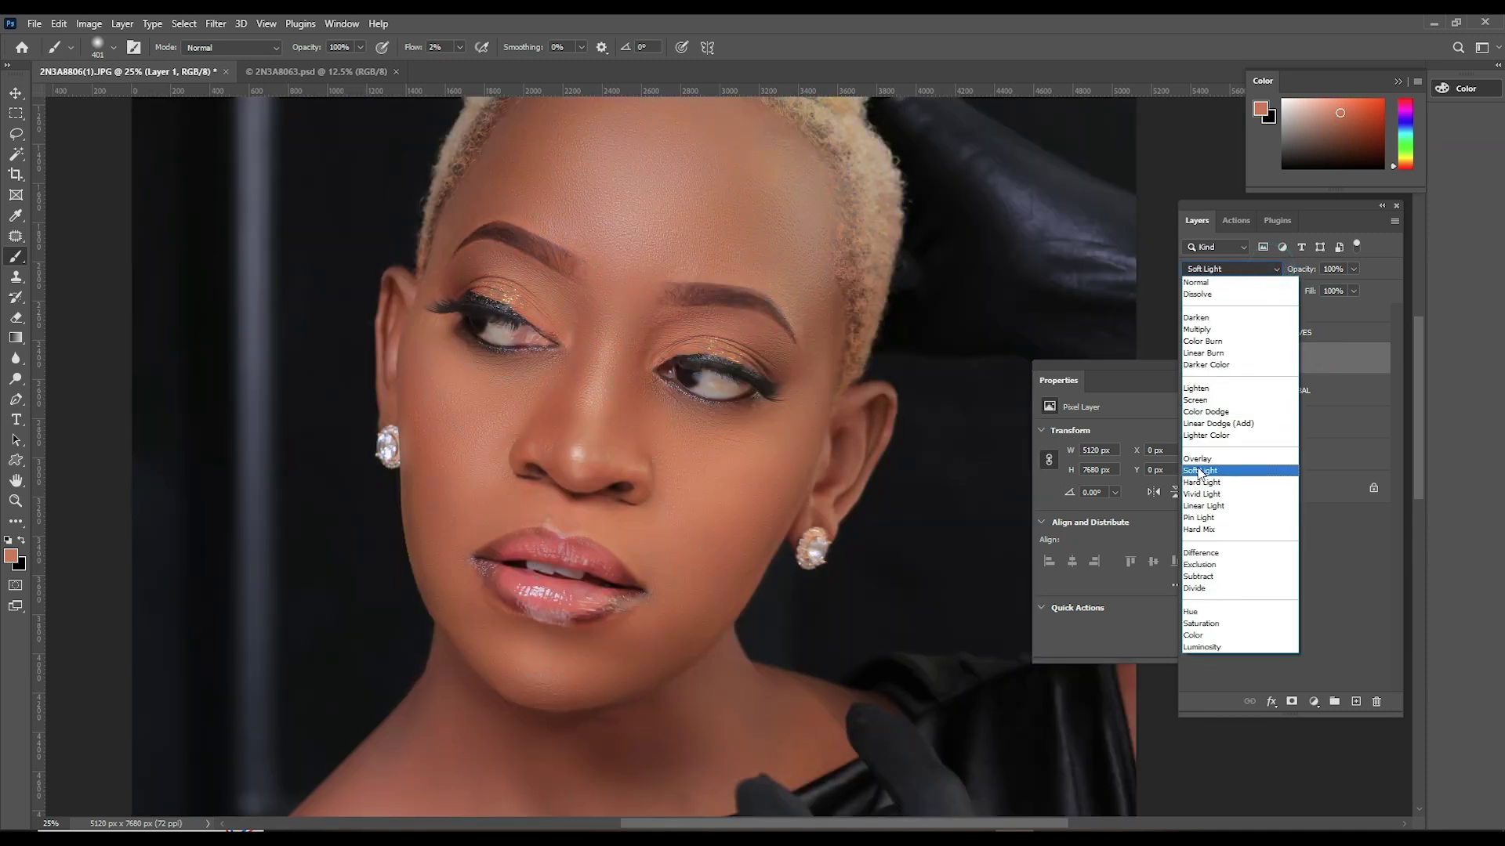
click(1199, 471)
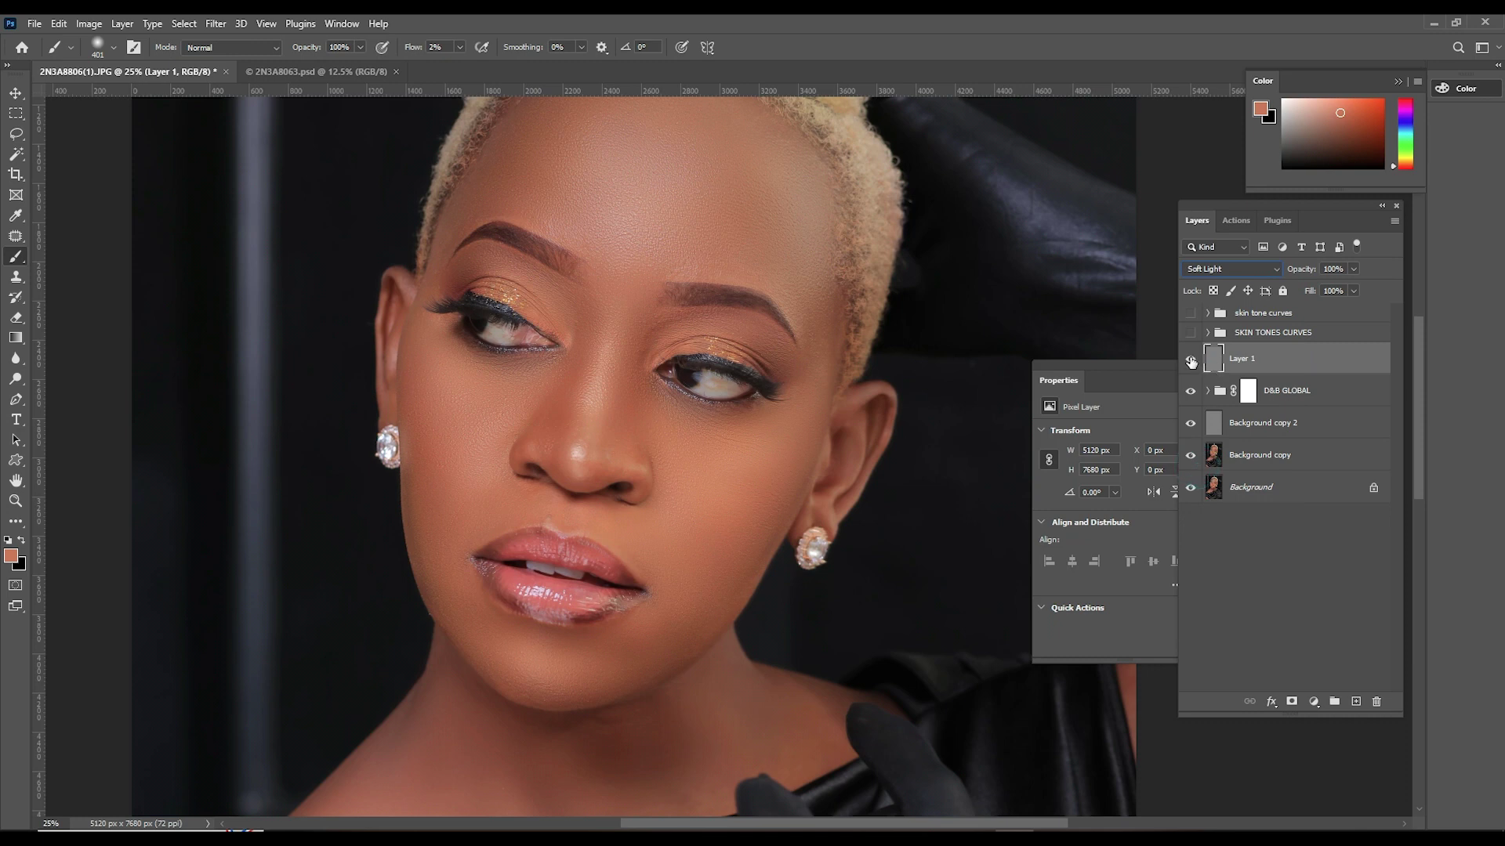
click(1191, 363)
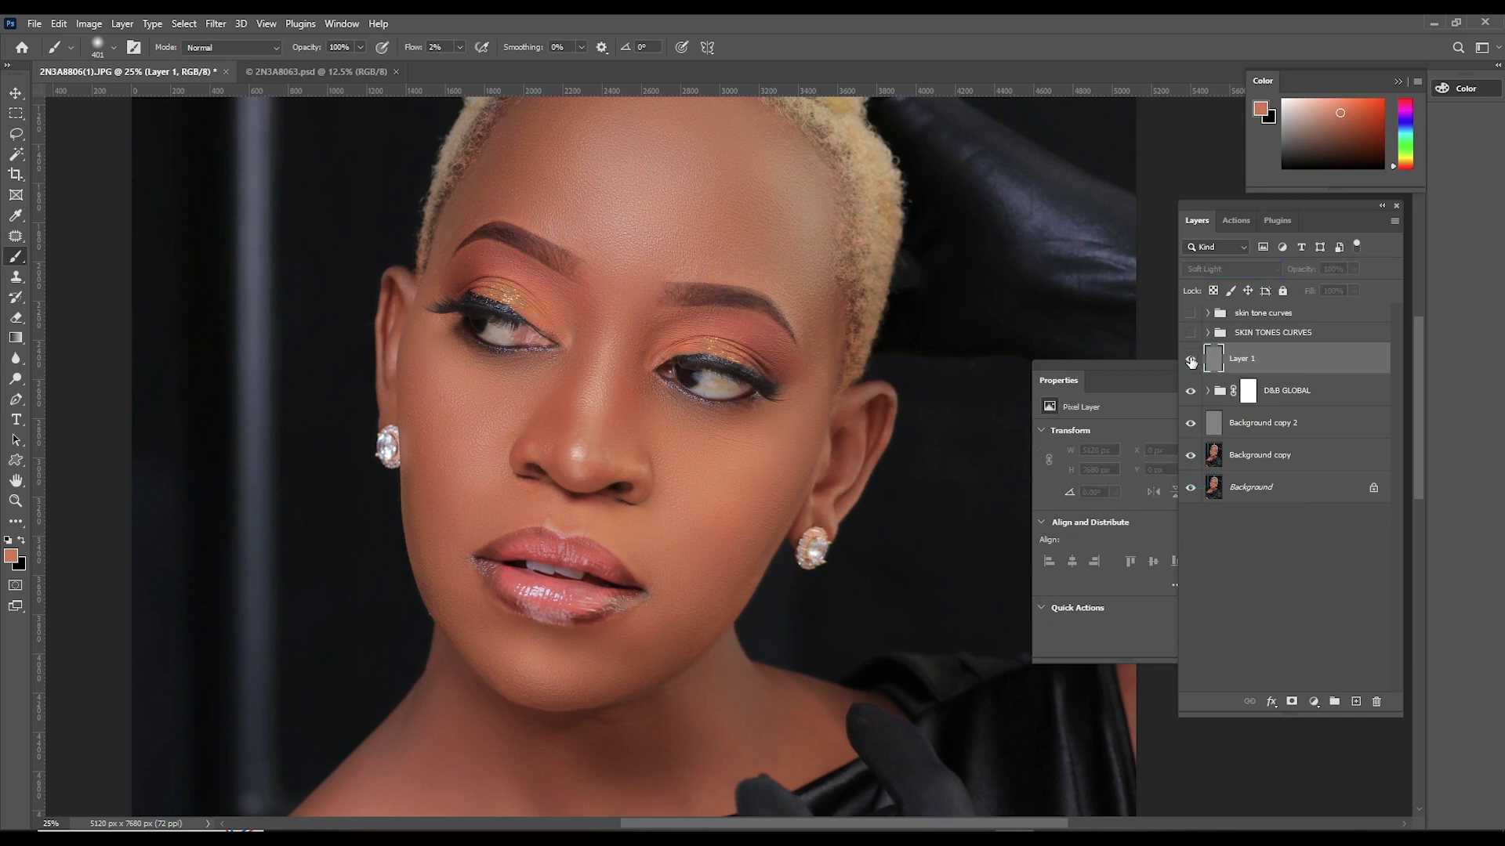
click(1191, 363)
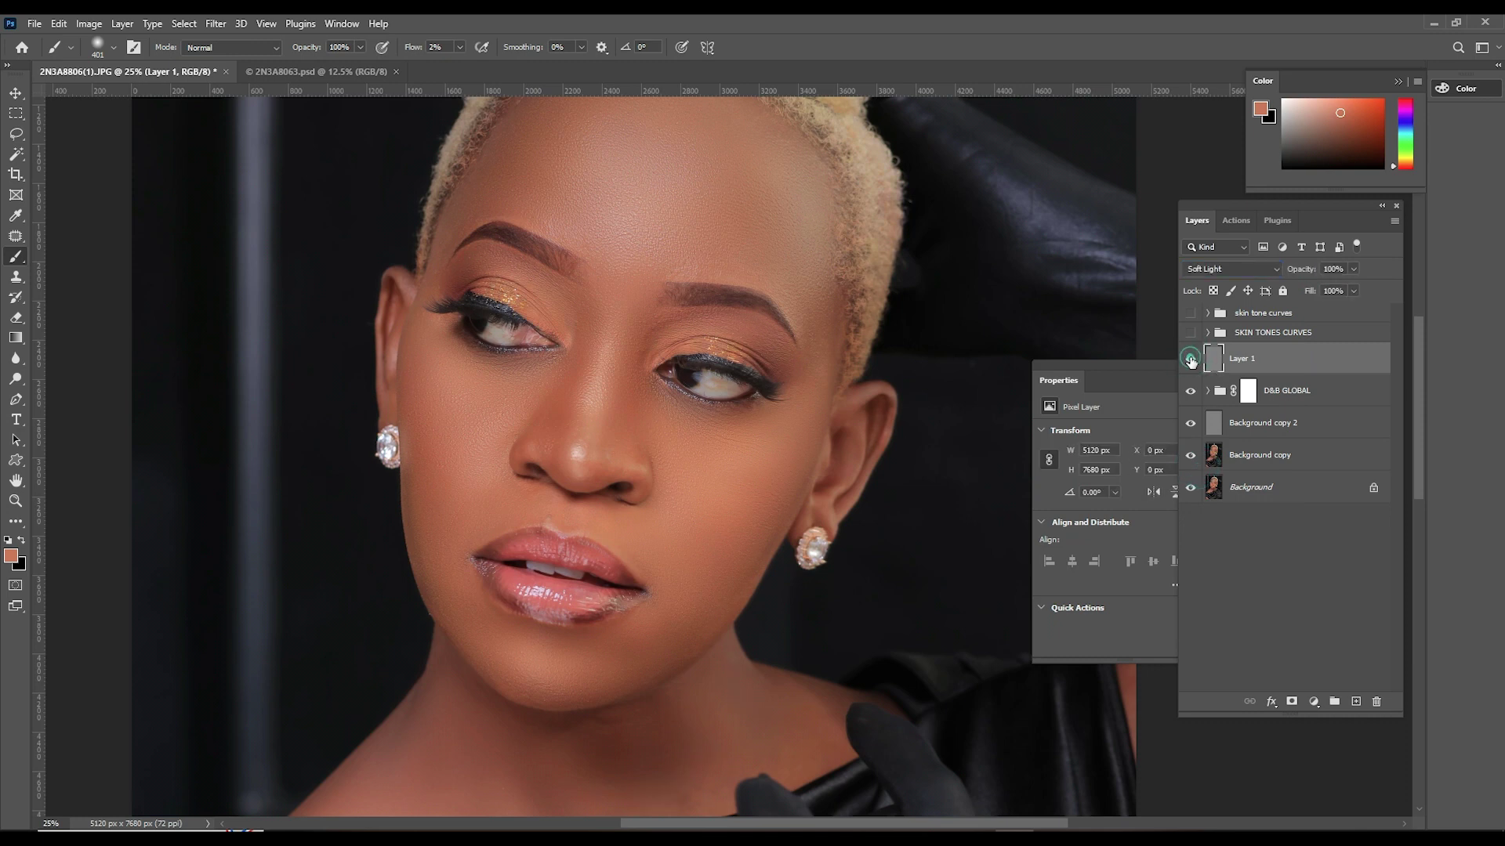
click(1190, 361)
- Add a white mask to Layer 1 and paint black at 100% flow over both eyes' makeup to exclude it
click(1291, 702)
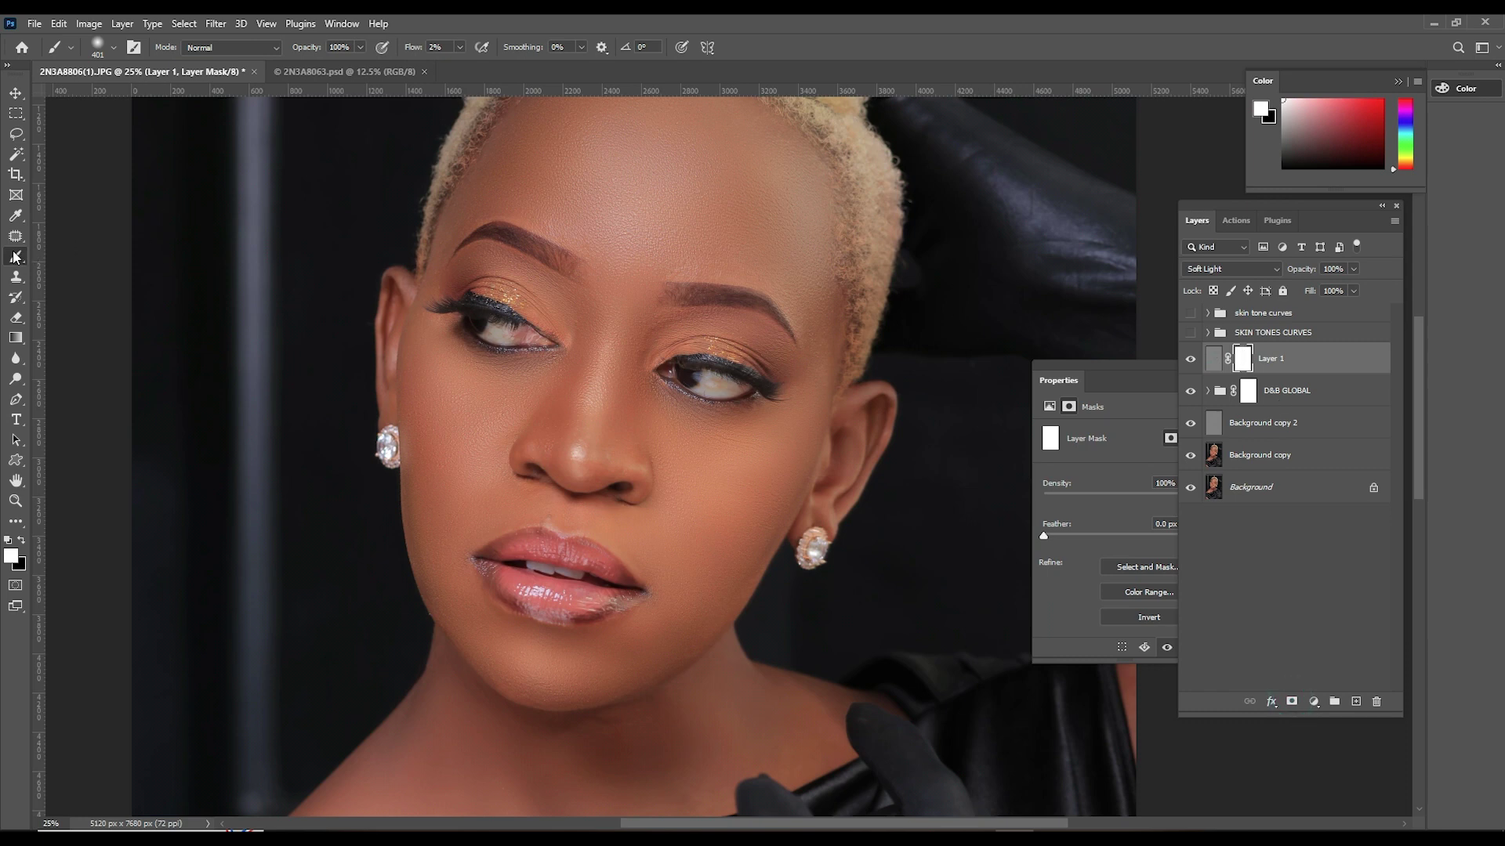
click(23, 540)
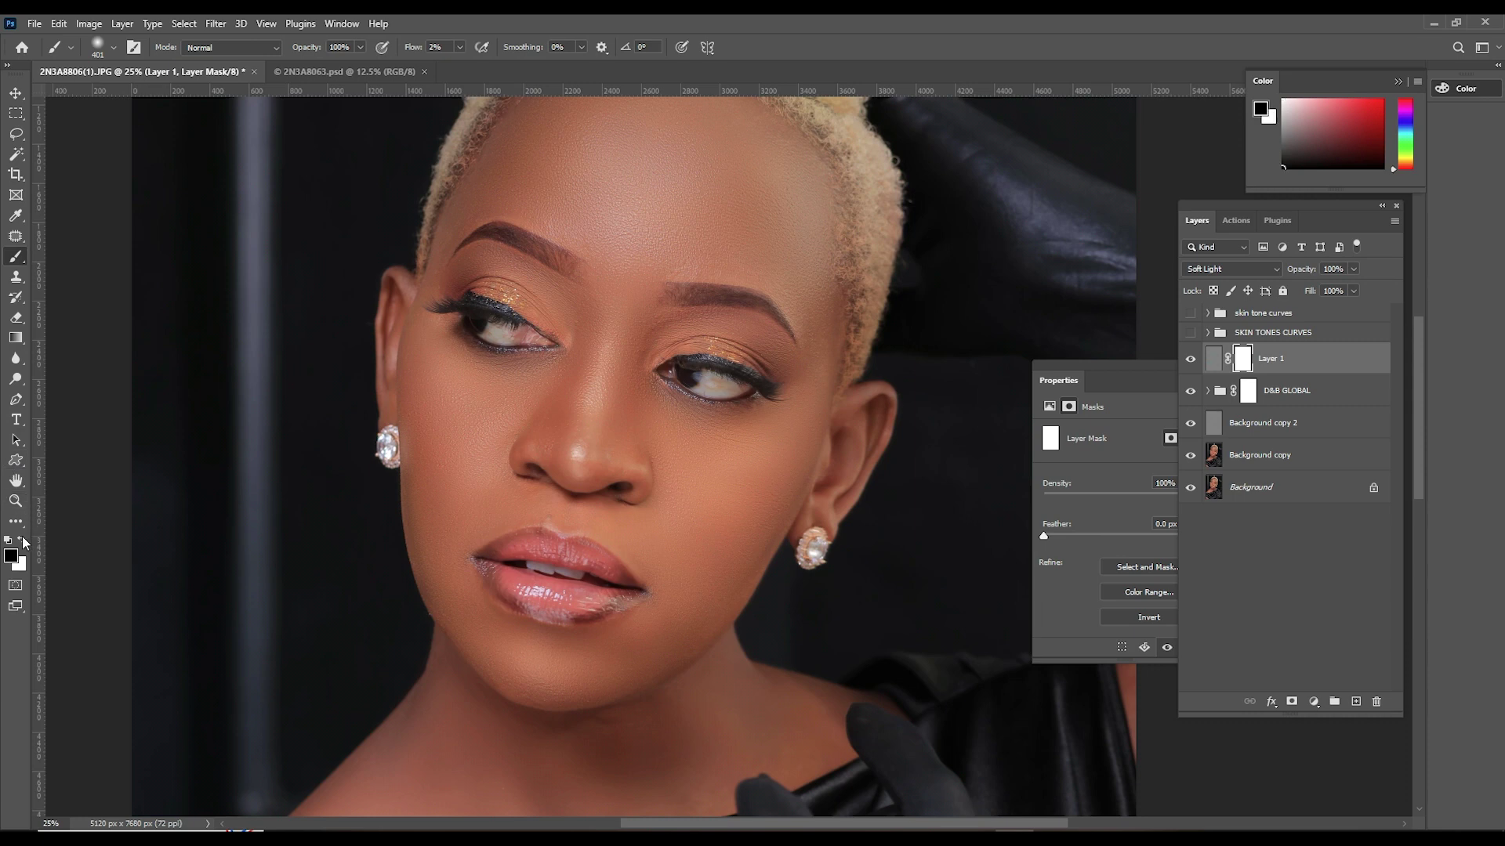
click(460, 45)
drag(458, 62, 729, 188)
mouse_move(671, 336)
mouse_down()
mouse_move(713, 326)
mouse_move(761, 342)
mouse_move(775, 368)
mouse_move(757, 335)
mouse_move(686, 344)
mouse_move(750, 342)
mouse_up()
mouse_move(449, 283)
mouse_down()
mouse_move(500, 273)
mouse_move(552, 302)
mouse_move(487, 274)
mouse_move(537, 309)
mouse_move(486, 274)
mouse_move(518, 294)
mouse_up()
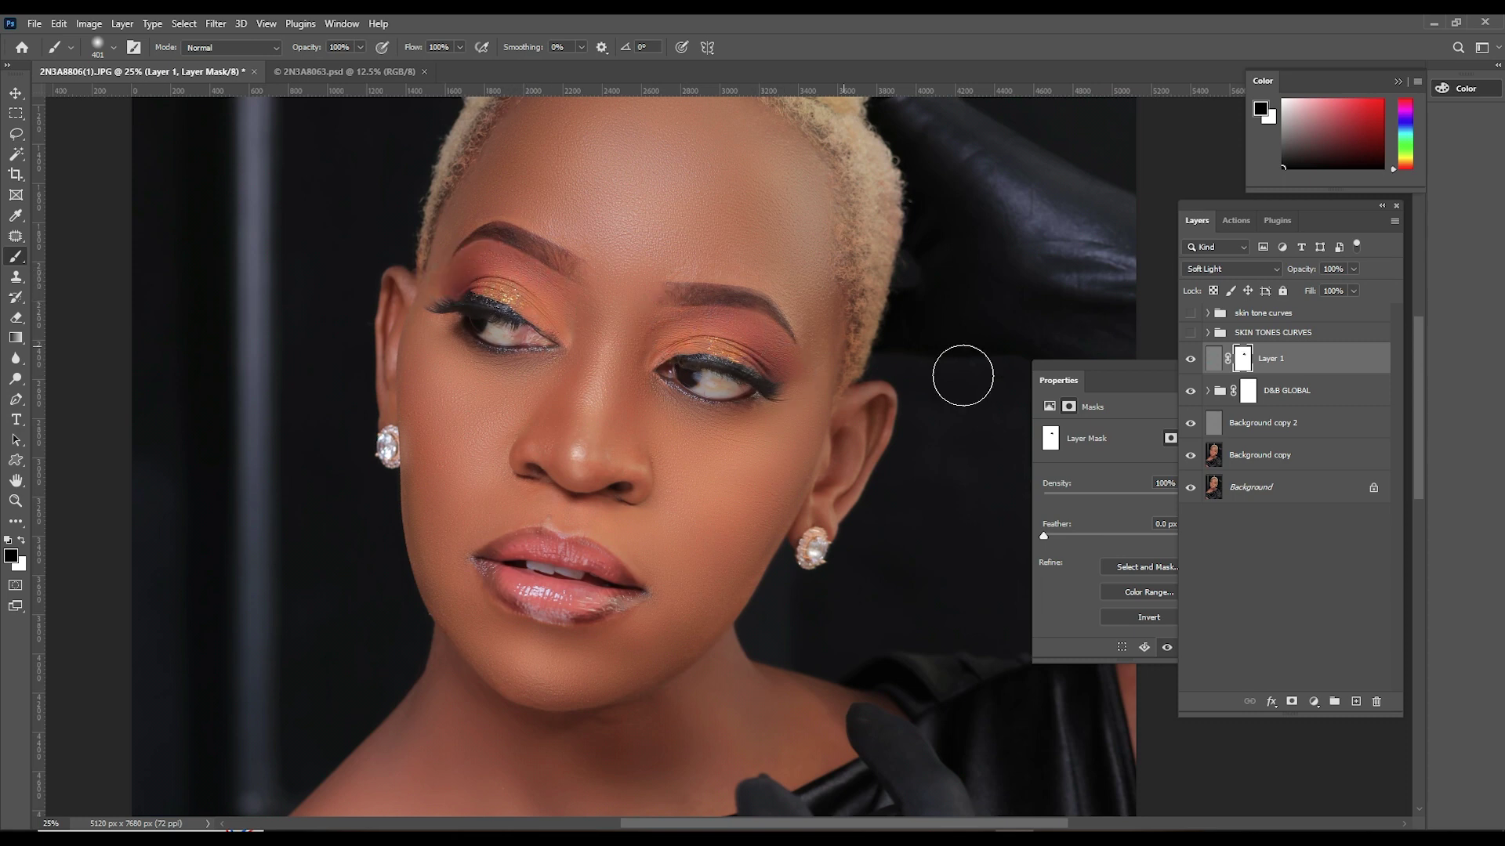